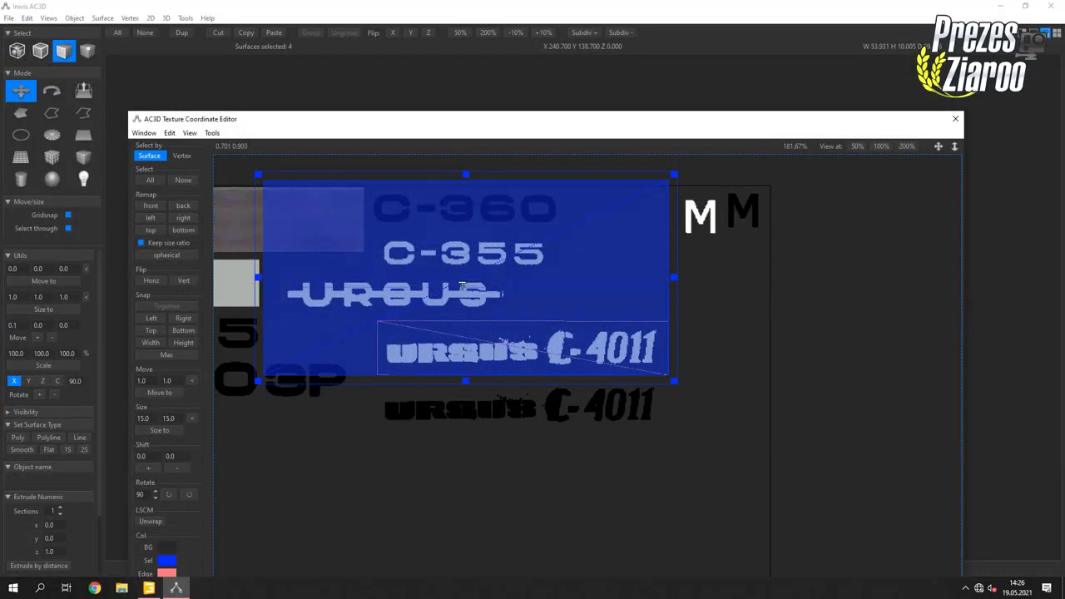
Tighten the decal's UV mapping around the ursus C-4011 logo and export it as Wavefront OBJ.
{"action": "left_click_drag", "start_coordinate": [466, 174], "coordinate": [468, 314]}
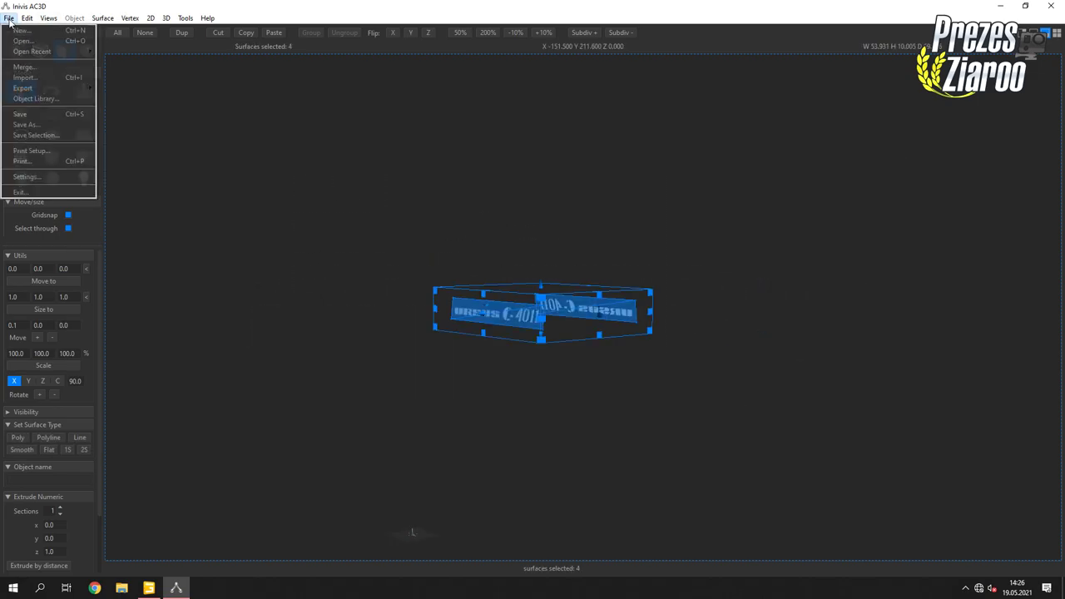
{"action": "left_click", "coordinate": [133, 355]}
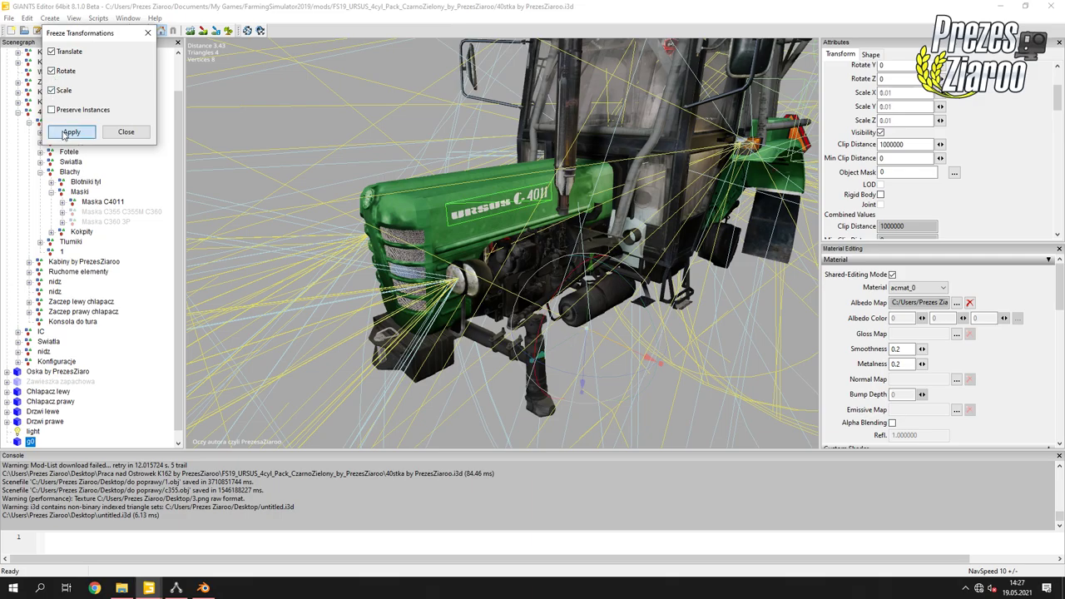
Freeze the decal's transformations and create a Maska nalypki group on the Maska cala hood.
{"action": "left_click", "coordinate": [64, 135]}
{"action": "key", "text": "f"}
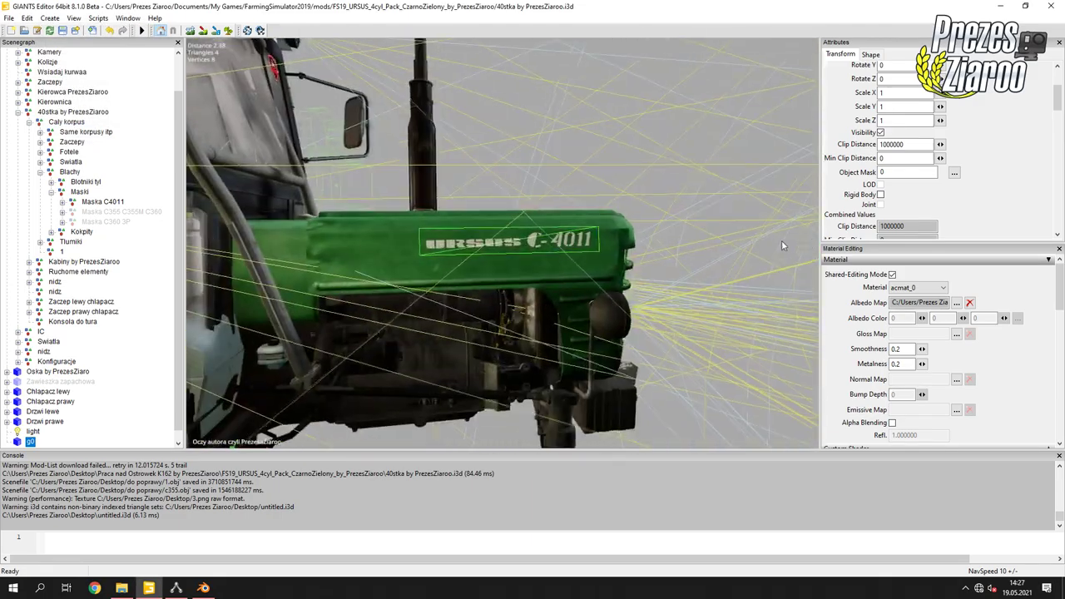
{"action": "middle_click_drag", "start_coordinate": [782, 245], "coordinate": [583, 250]}
{"action": "left_click", "coordinate": [516, 250]}
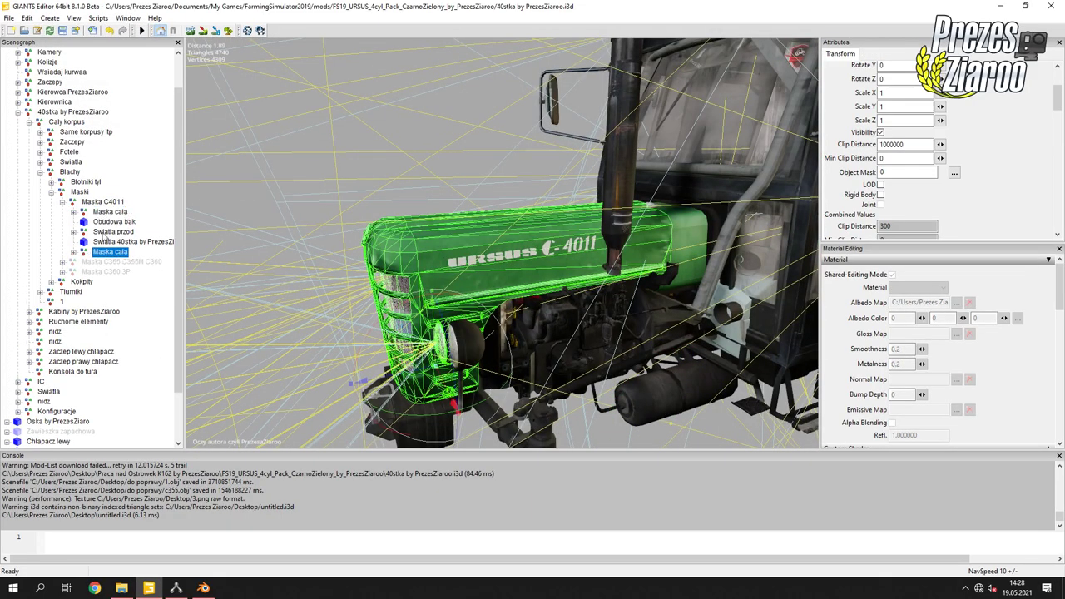
{"action": "scroll", "coordinate": [907, 68], "scroll_direction": "up", "scroll_amount": 3}
{"action": "left_click", "coordinate": [678, 354]}
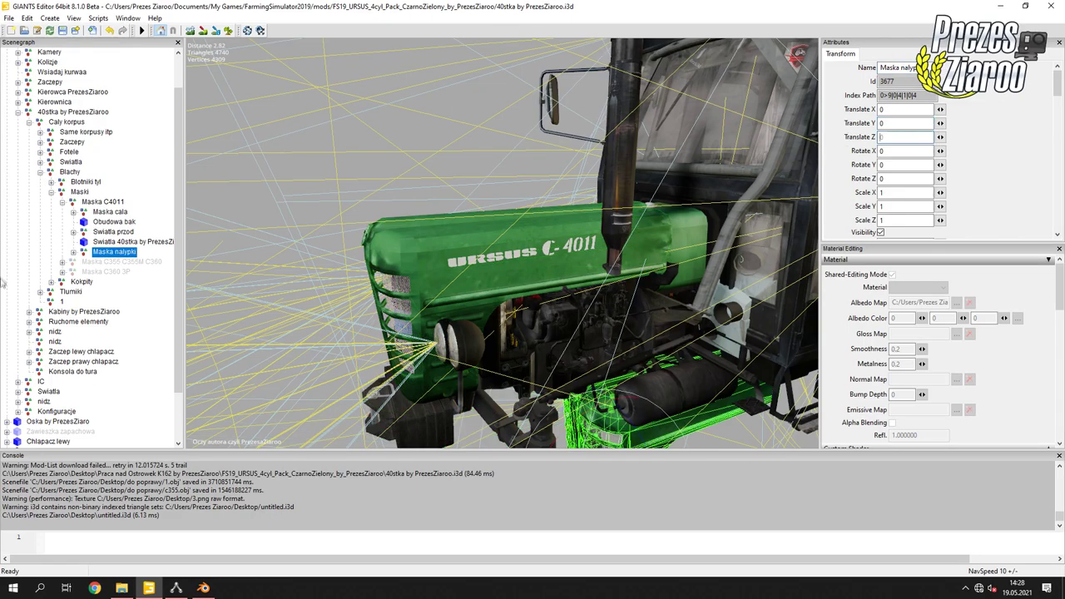
Move g0 into Maska nalypki and position the decal on the hood panel.
{"action": "left_click_drag", "start_coordinate": [112, 171], "coordinate": [113, 181]}
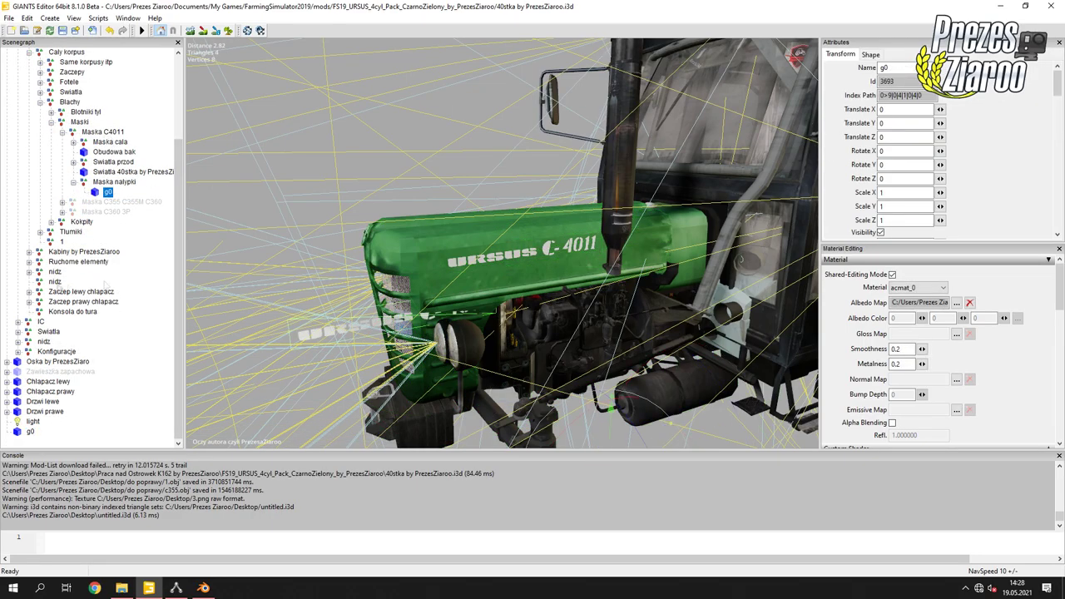
{"action": "left_click", "coordinate": [107, 192]}
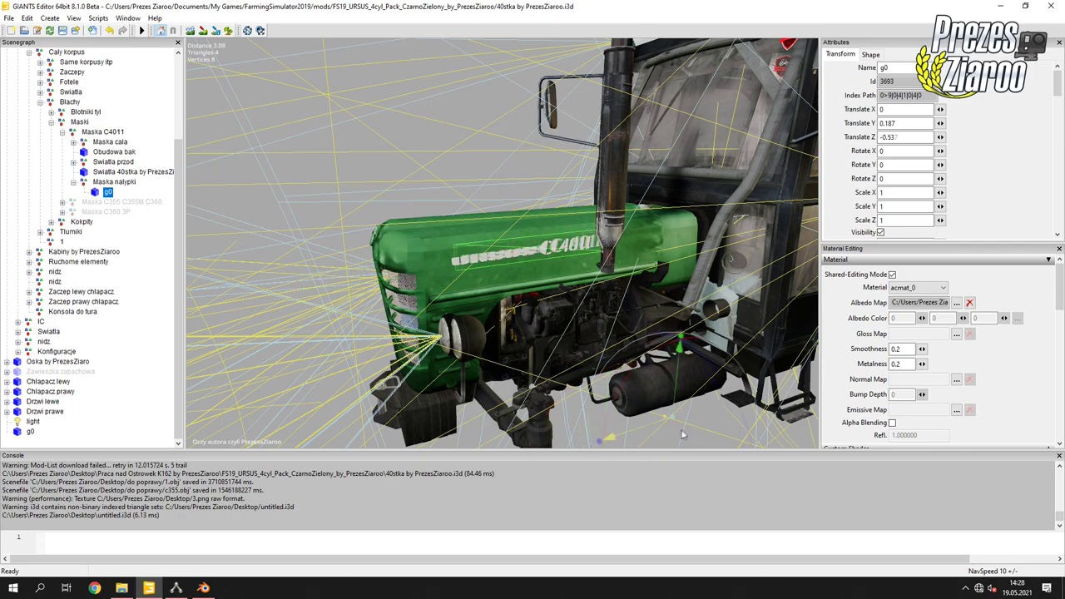
{"action": "middle_click_drag", "start_coordinate": [682, 434], "coordinate": [635, 332]}
{"action": "left_click_drag", "start_coordinate": [665, 420], "coordinate": [678, 410]}
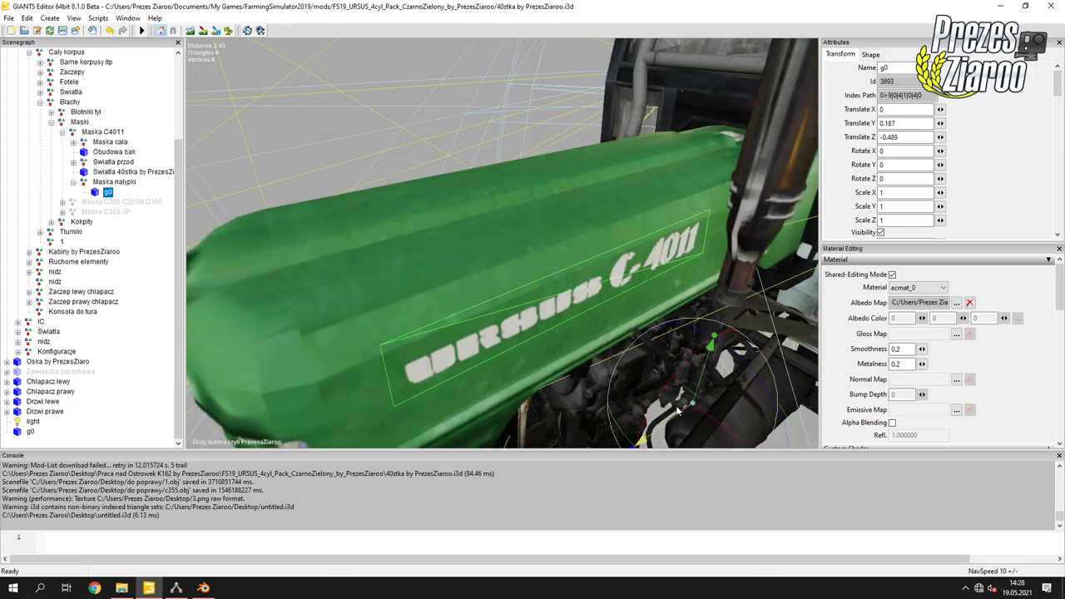
{"action": "middle_click_drag", "start_coordinate": [678, 410], "coordinate": [690, 420]}
{"action": "left_click_drag", "start_coordinate": [691, 420], "coordinate": [707, 432]}
{"action": "middle_click_drag", "start_coordinate": [707, 432], "coordinate": [720, 448]}
Remove the leftover root-level g0 and check the decal from another angle.
{"action": "left_click", "coordinate": [720, 447]}
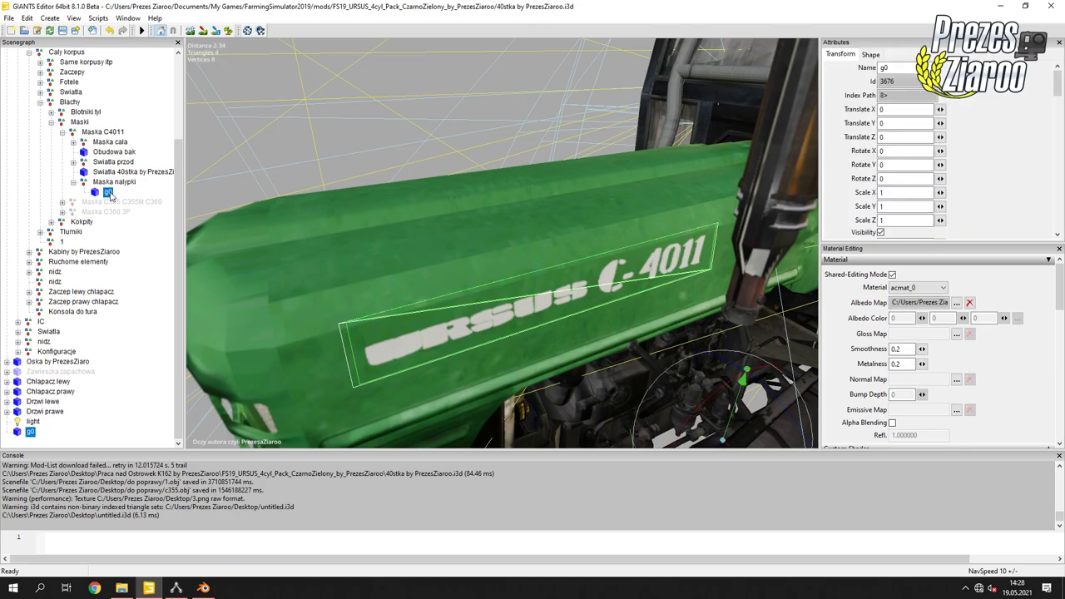
{"action": "key", "text": "ctrl+z"}
{"action": "middle_click_drag", "start_coordinate": [478, 357], "coordinate": [446, 360]}
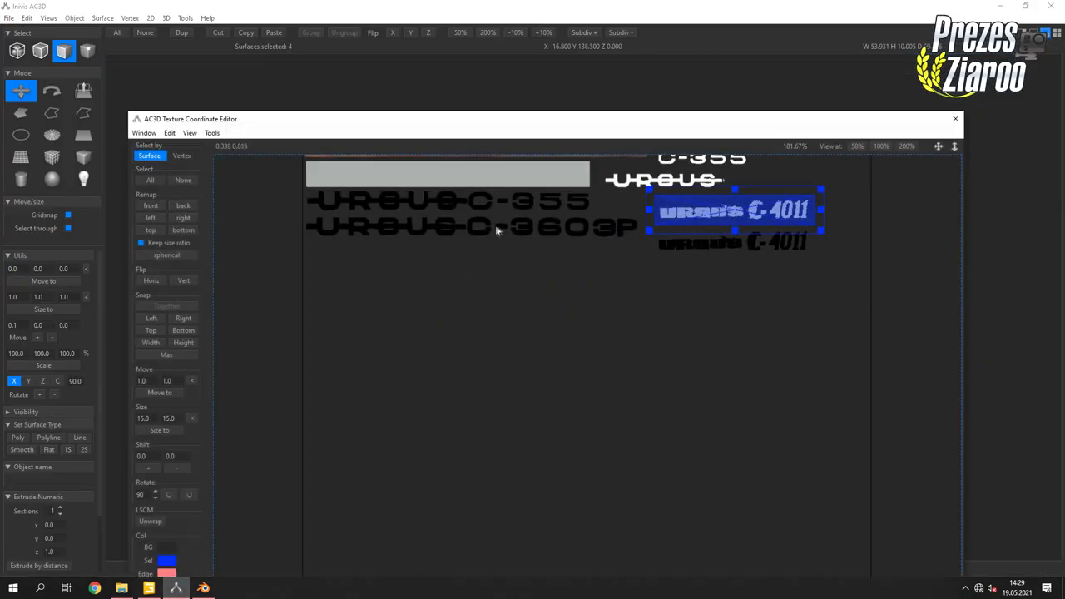
{"action": "scroll", "coordinate": [496, 230], "scroll_direction": "up", "scroll_amount": 2}
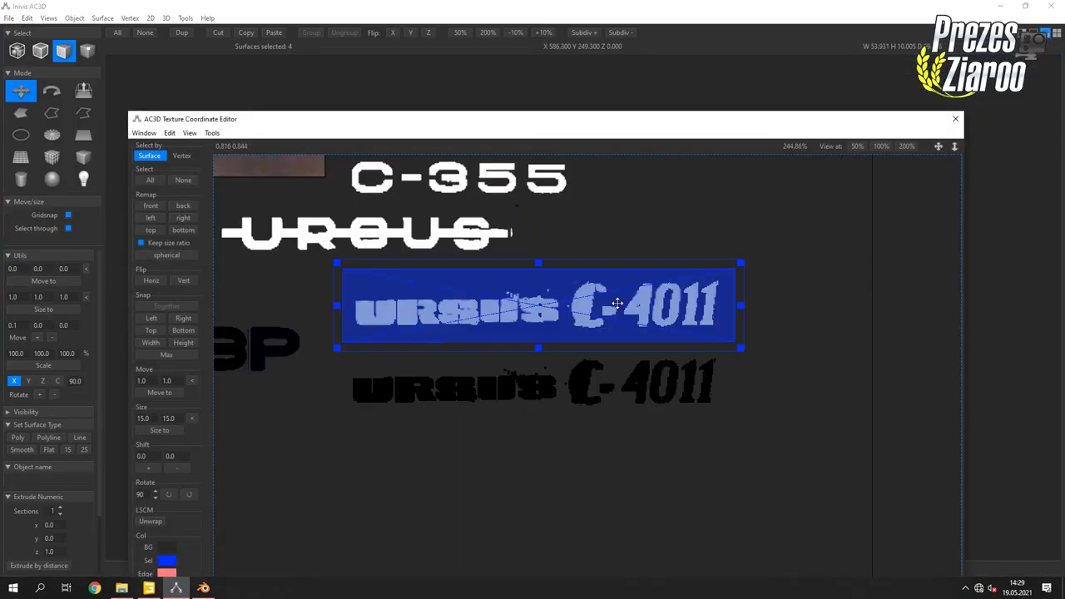
Remap the decal onto the black C-4011 lettering and export it as Wavefront OBJ '40 2'.
{"action": "left_click_drag", "start_coordinate": [617, 303], "coordinate": [619, 376]}
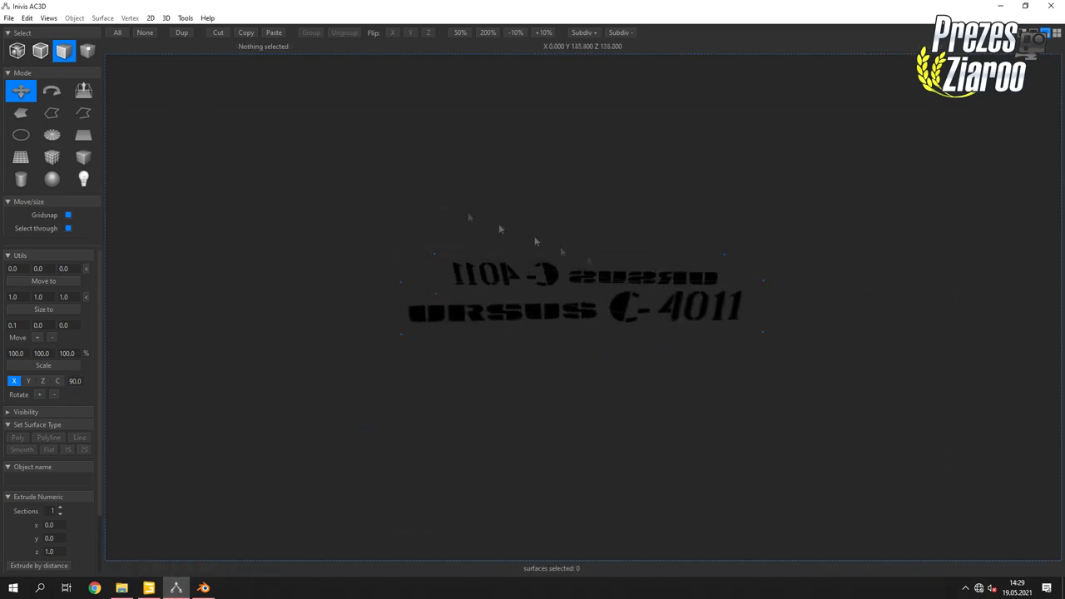
{"action": "left_click", "coordinate": [9, 17]}
{"action": "mouse_move", "coordinate": [33, 87]}
{"action": "left_click", "coordinate": [152, 352]}
{"action": "type", "text": "40 2"}
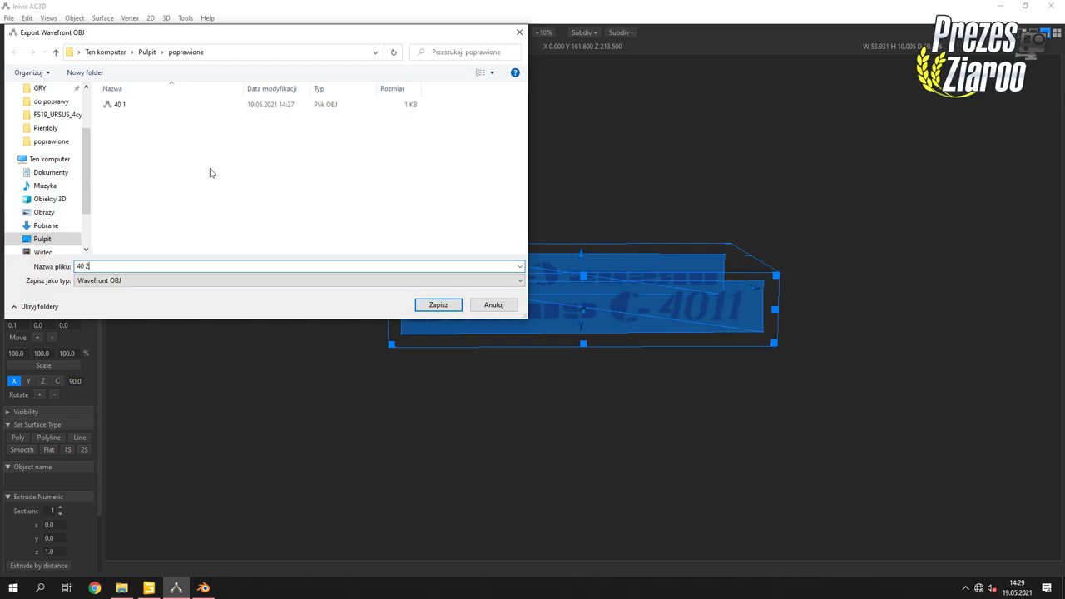
{"action": "left_click", "coordinate": [440, 306]}
{"action": "left_click", "coordinate": [1001, 7]}
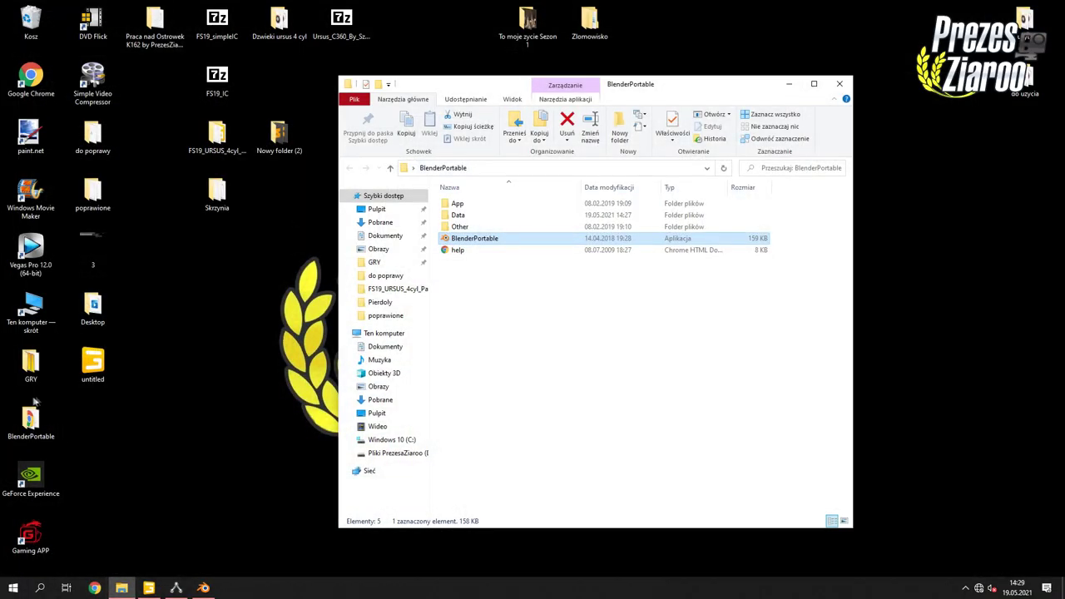
In Blender, import the '40 2' OBJ and export it as an I3D file.
{"action": "left_click", "coordinate": [203, 587]}
{"action": "left_click", "coordinate": [39, 25]}
{"action": "mouse_move", "coordinate": [67, 232]}
{"action": "left_click", "coordinate": [208, 337]}
{"action": "double_click", "coordinate": [167, 102]}
{"action": "left_click", "coordinate": [38, 24]}
{"action": "mouse_move", "coordinate": [83, 261]}
{"action": "left_click", "coordinate": [191, 249]}
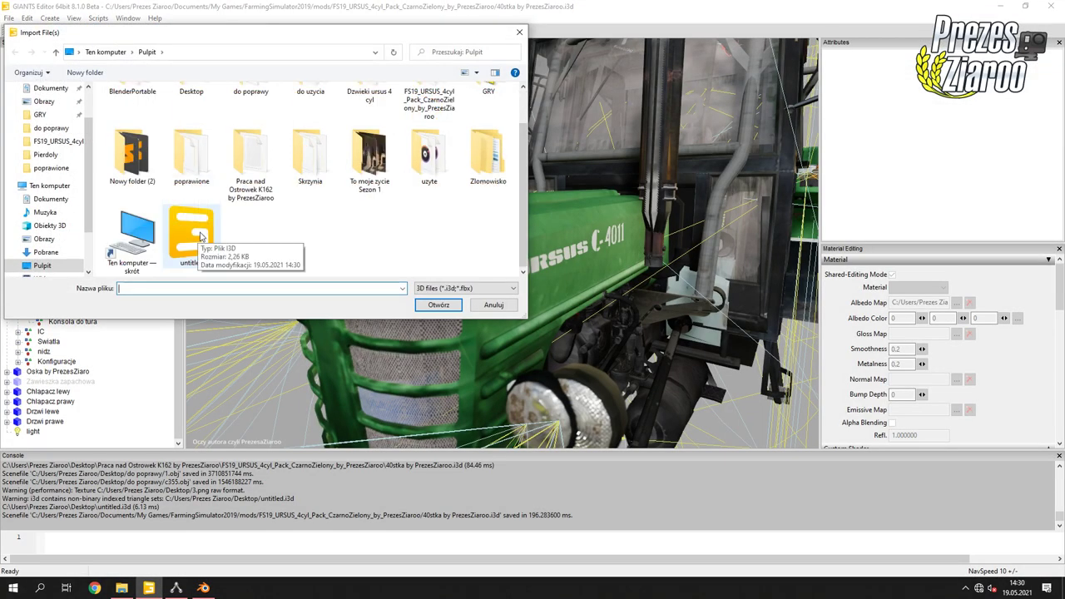
Import the untitled i3d, freeze its transformations, and move g0.001 into Maska nalypki.
{"action": "left_click", "coordinate": [27, 17]}
{"action": "left_click", "coordinate": [78, 131]}
{"action": "left_click_drag", "start_coordinate": [37, 440], "coordinate": [104, 196]}
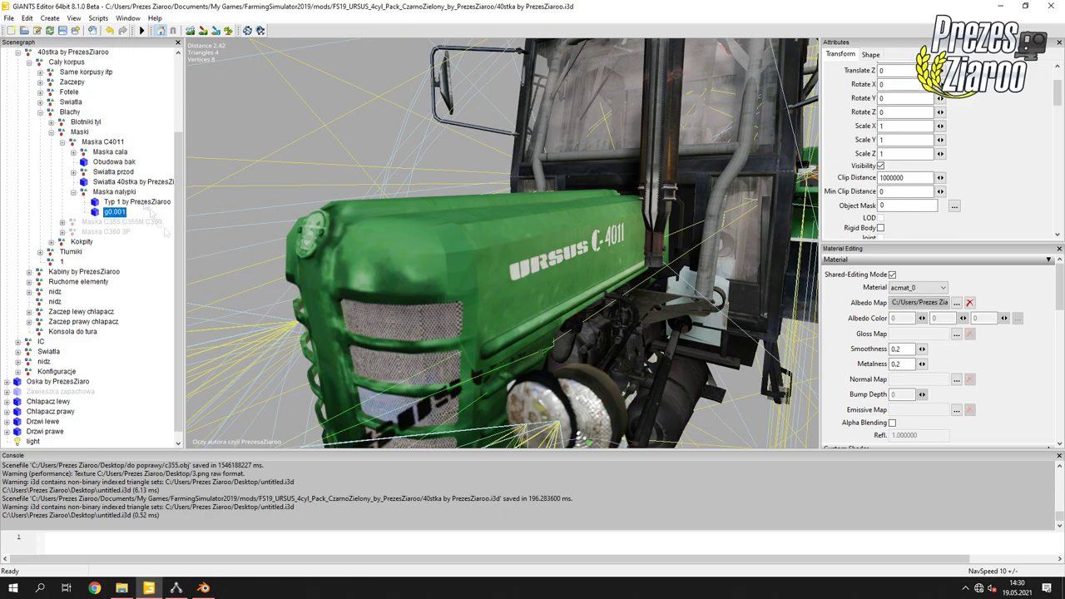
{"action": "scroll", "coordinate": [1053, 104], "scroll_direction": "up", "scroll_amount": 3}
Match g0.001's position to Typ 1 on the hood, making it Typ 2.
{"action": "key", "text": "ctrl+z"}
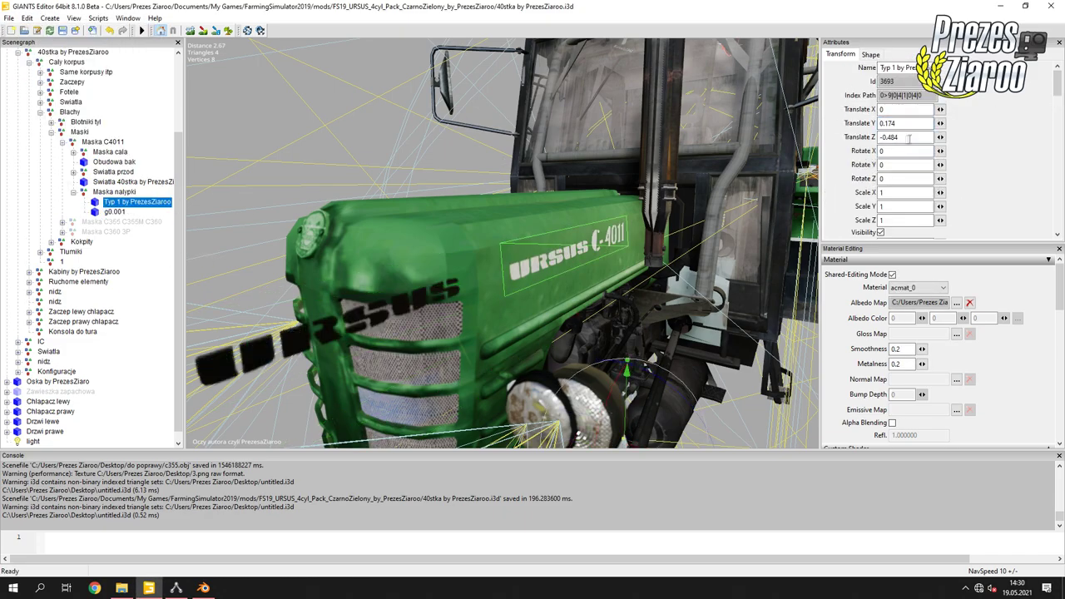
{"action": "key", "text": "Down"}
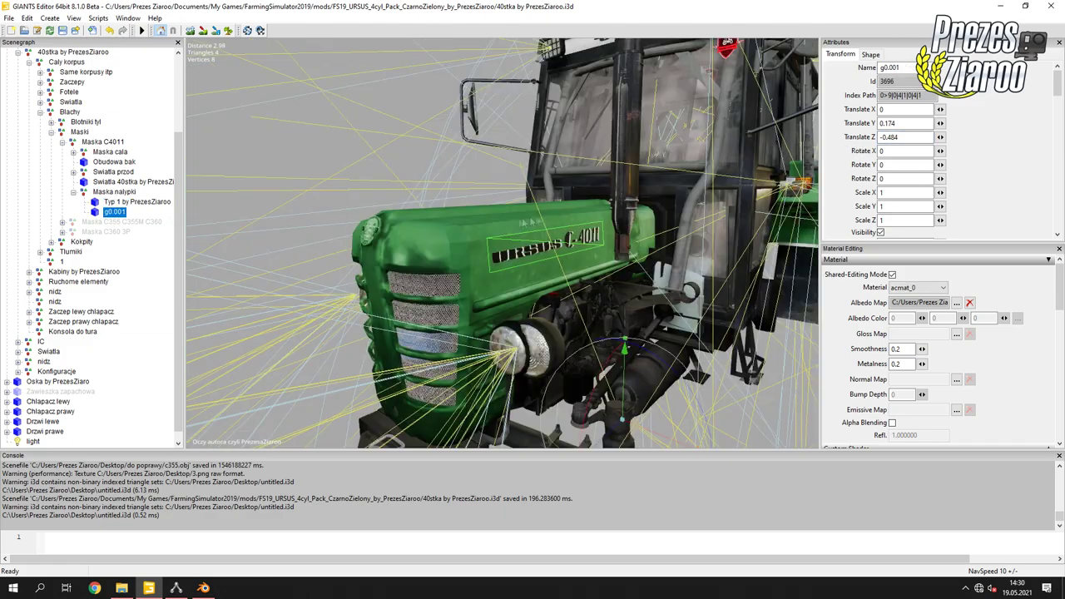
{"action": "mouse_move", "coordinate": [499, 250]}
{"action": "middle_mouse_down"}
{"action": "mouse_move", "coordinate": [530, 237]}
{"action": "mouse_move", "coordinate": [663, 427]}
{"action": "middle_mouse_up"}
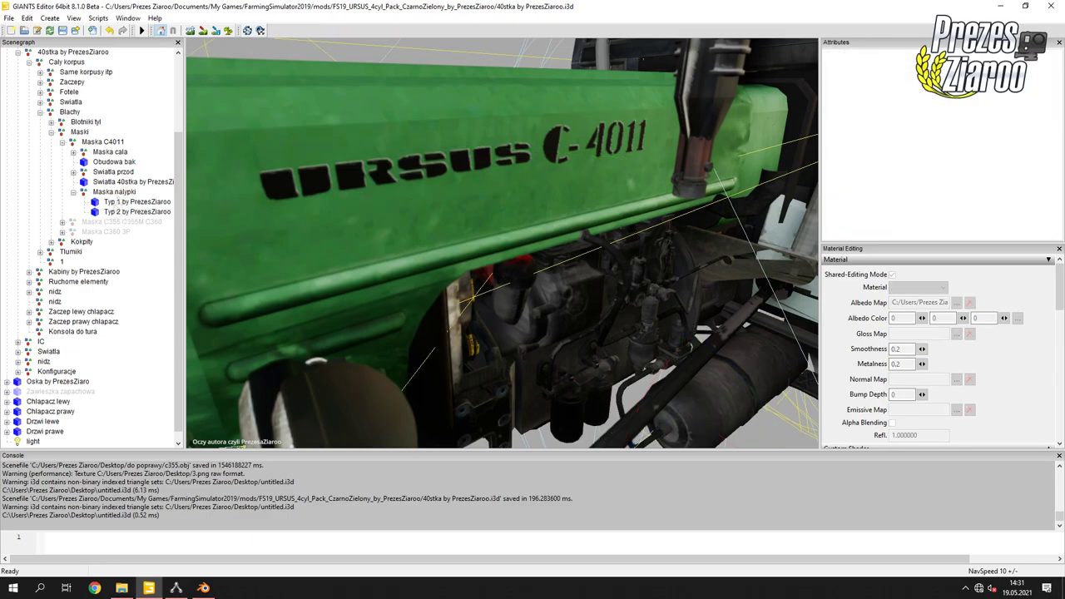
{"action": "key", "text": "Left"}
{"action": "key", "text": "Left"}
{"action": "mouse_move", "coordinate": [533, 208]}
{"action": "middle_mouse_down"}
{"action": "mouse_move", "coordinate": [497, 153]}
{"action": "mouse_move", "coordinate": [465, 250]}
{"action": "middle_mouse_up"}
Save the scene, hide the Maska C4011 hood and unhide the Maska C355 C355M C360 hood.
{"action": "key", "text": "Left"}
{"action": "key", "text": "Left"}
{"action": "key", "text": "ctrl+s"}
{"action": "key", "text": "h"}
{"action": "key", "text": "Down"}
{"action": "key", "text": "h"}
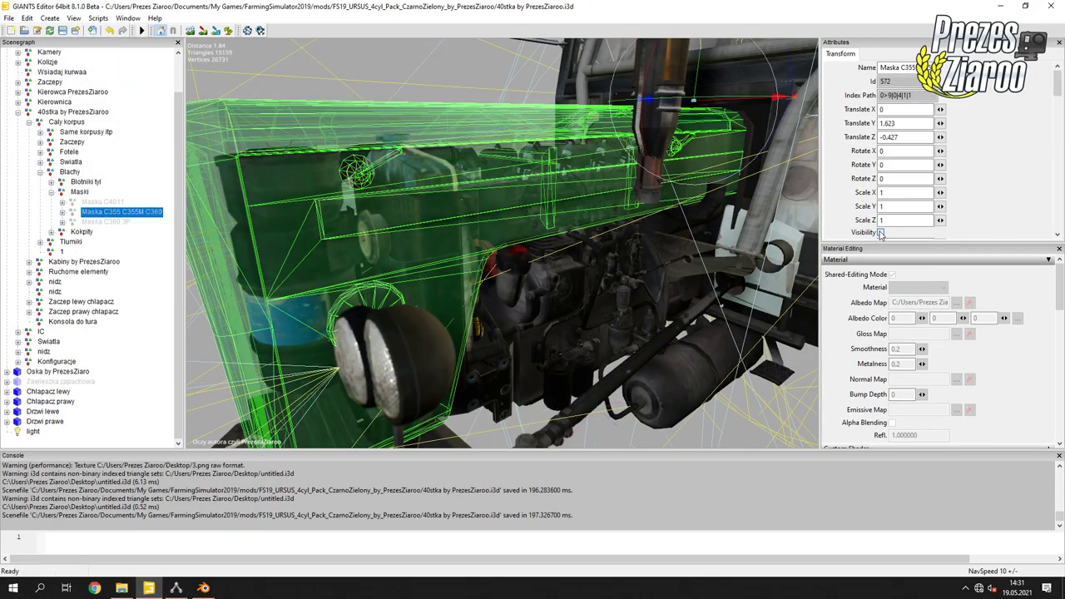
Duplicate the C355 hood's Klapa maska node, delete its Animacja node, and rename Zatrzaski to C355.
{"action": "key", "text": "Right"}
{"action": "left_click", "coordinate": [107, 233]}
{"action": "key", "text": "ctrl+d"}
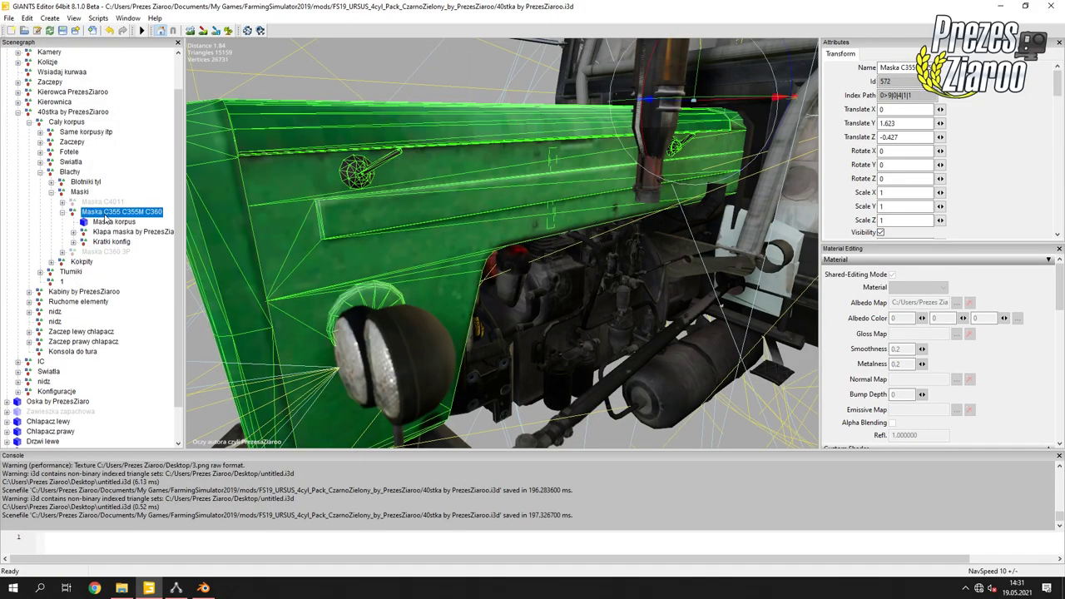
{"action": "key", "text": "Right"}
{"action": "key", "text": "Down"}
{"action": "key", "text": "Delete"}
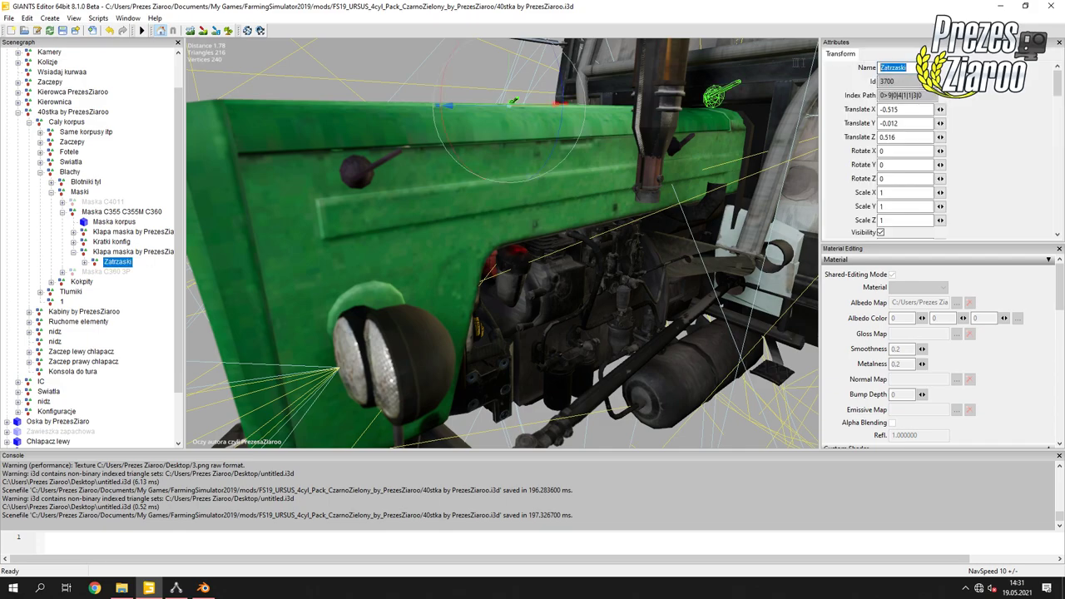
{"action": "type", "text": "C355"}
{"action": "left_click", "coordinate": [83, 264]}
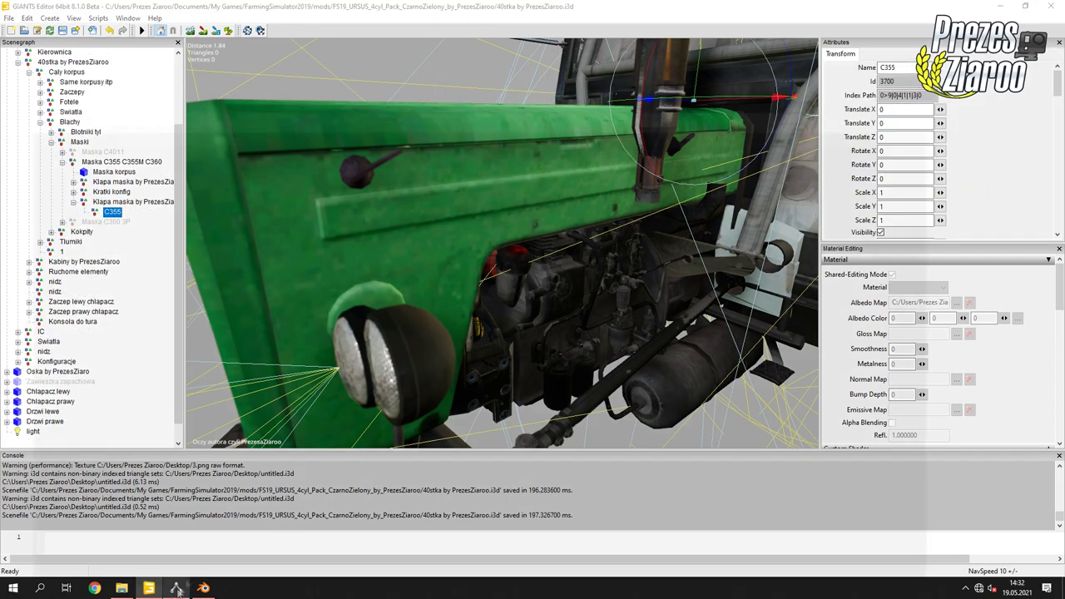
In AC3D, start inserting a file from the Desktop folder.
{"action": "left_click", "coordinate": [175, 587]}
{"action": "left_click", "coordinate": [8, 18]}
{"action": "left_click", "coordinate": [34, 157]}
{"action": "left_click", "coordinate": [147, 52]}
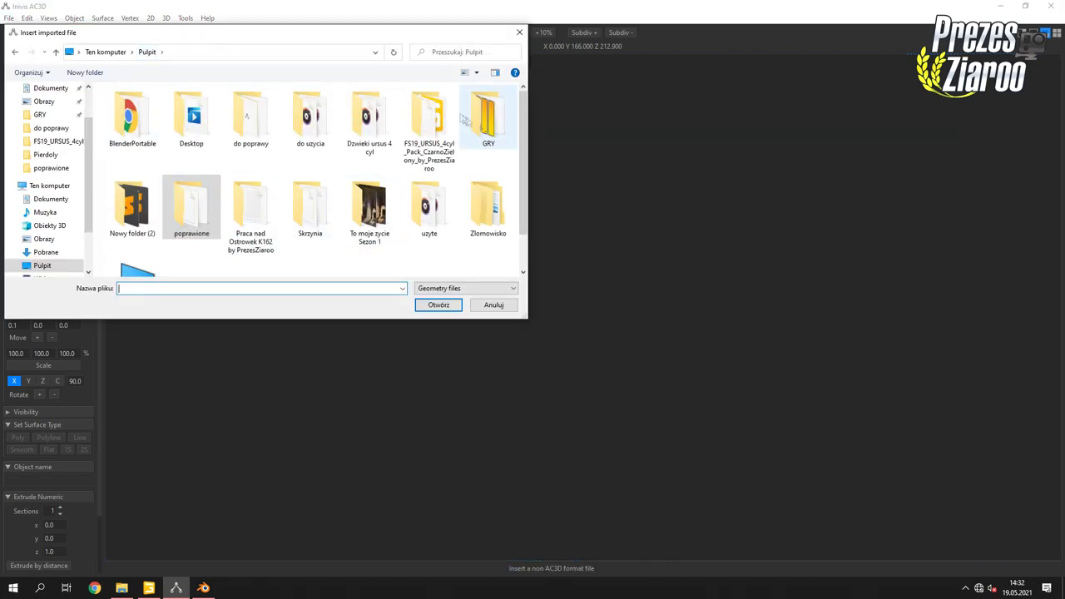
Load the decal texture onto the object and map it onto the URSUS C-355 text row.
{"action": "scroll", "coordinate": [369, 117], "scroll_direction": "down", "scroll_amount": 1}
{"action": "scroll", "coordinate": [248, 122], "scroll_direction": "up", "scroll_amount": 1}
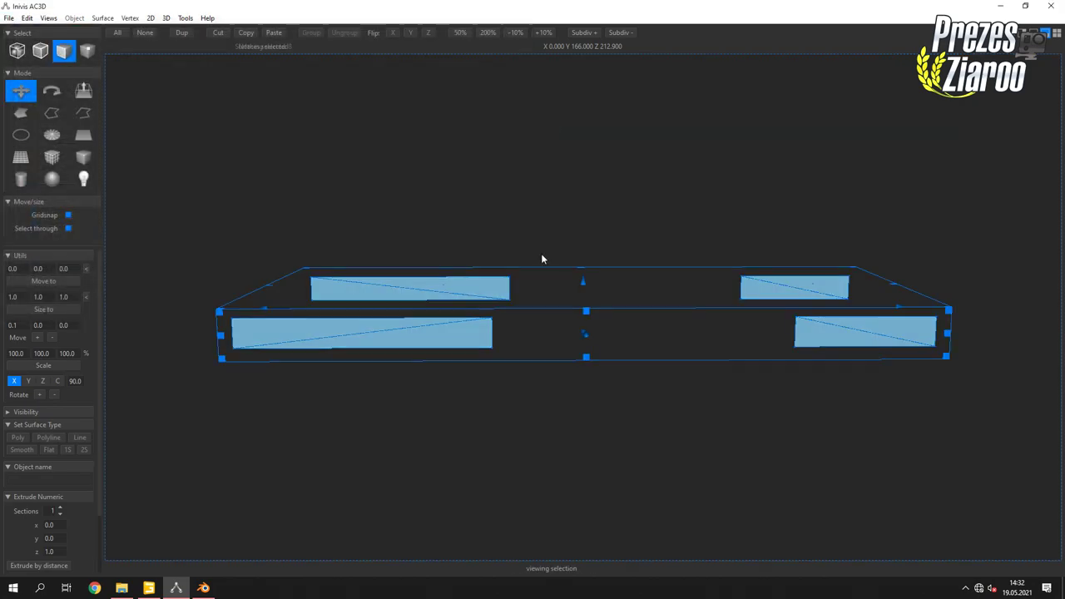
{"action": "left_click", "coordinate": [75, 18]}
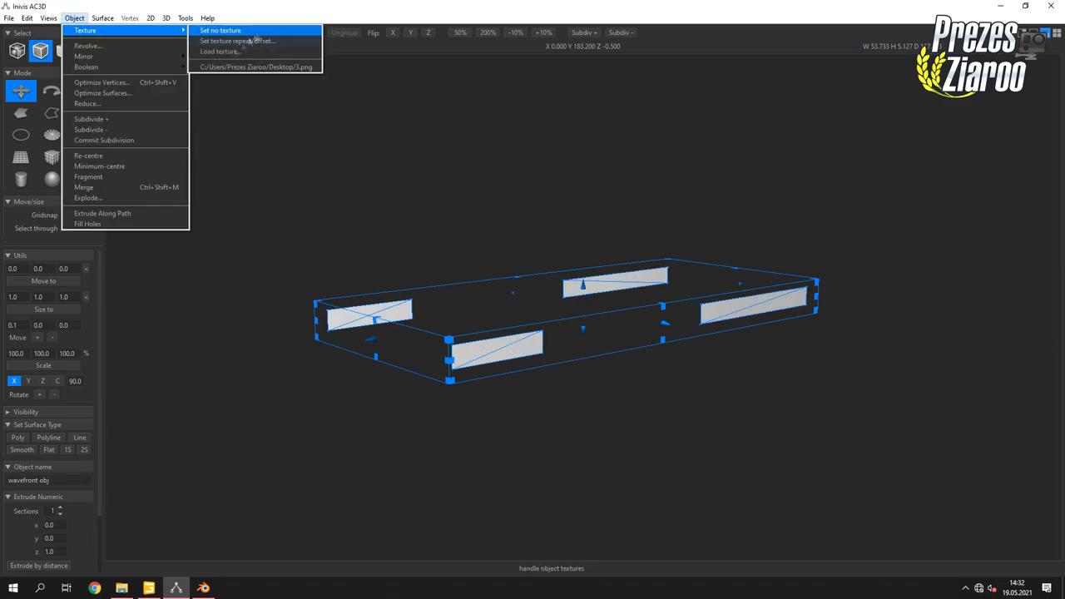
{"action": "left_click", "coordinate": [241, 28]}
{"action": "scroll", "coordinate": [912, 264], "scroll_direction": "up", "scroll_amount": 2}
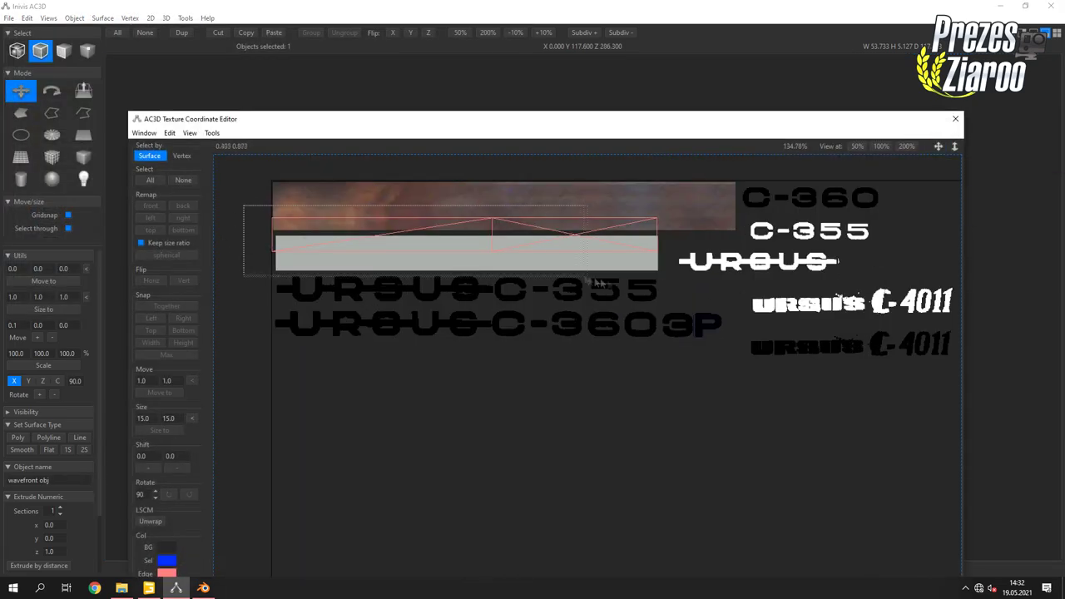
{"action": "left_click_drag", "start_coordinate": [495, 291], "coordinate": [497, 288]}
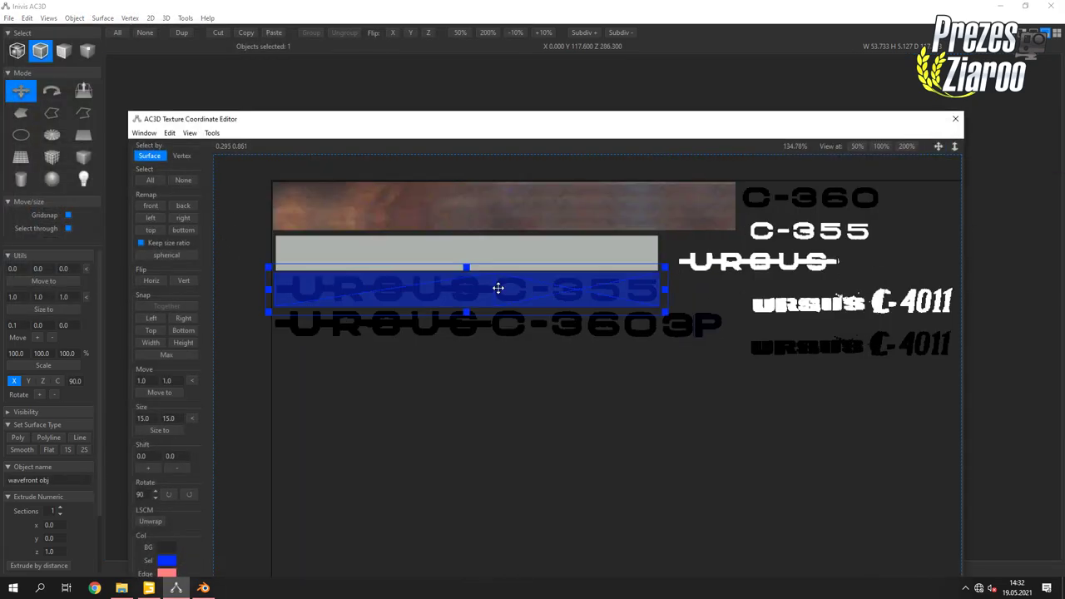
{"action": "left_click", "coordinate": [955, 119]}
{"action": "left_click_drag", "start_coordinate": [701, 133], "coordinate": [661, 233]}
Export the decal as OBJ 'c355 typ 2' and browse Blender's OBJ import to Desktop > poprawione.
{"action": "left_click", "coordinate": [8, 17]}
{"action": "left_click", "coordinate": [137, 96]}
{"action": "type", "text": "c355 typ 2"}
{"action": "left_click", "coordinate": [434, 303]}
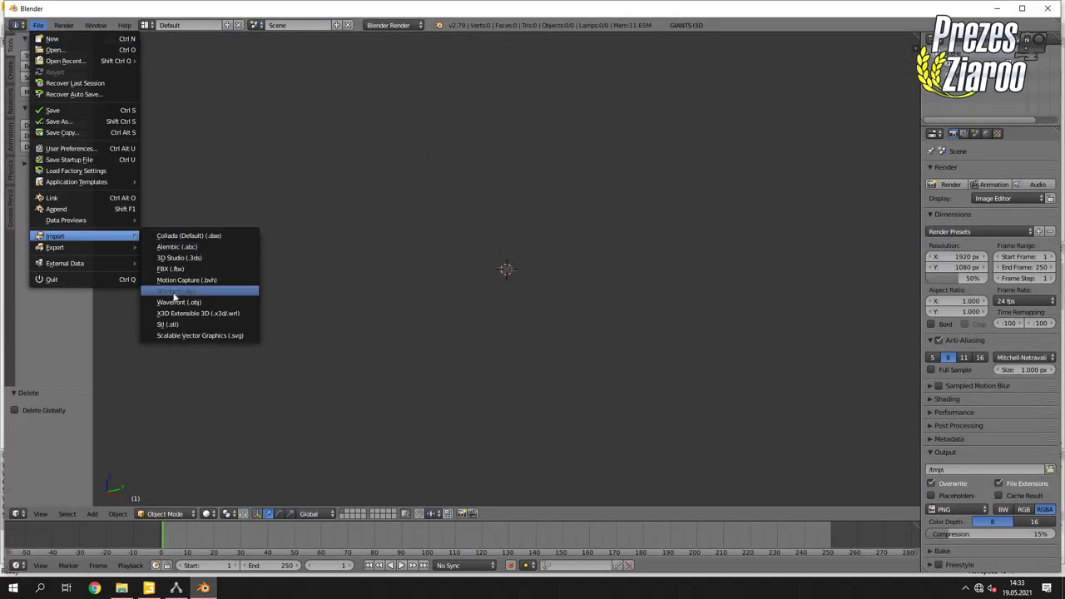
{"action": "left_click", "coordinate": [174, 299]}
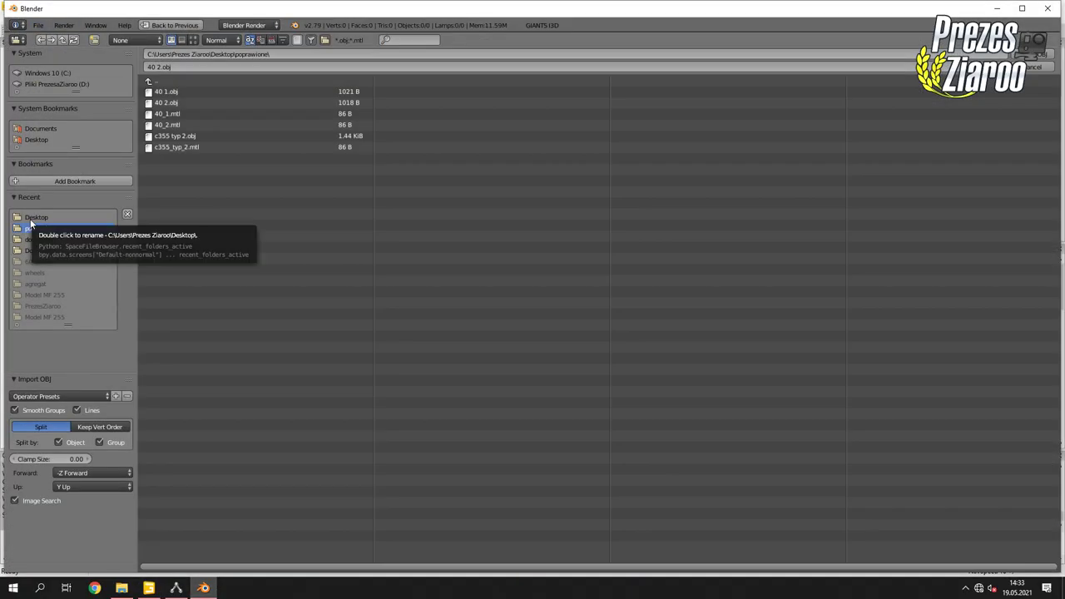
{"action": "left_click", "coordinate": [36, 217]}
{"action": "left_click", "coordinate": [35, 229]}
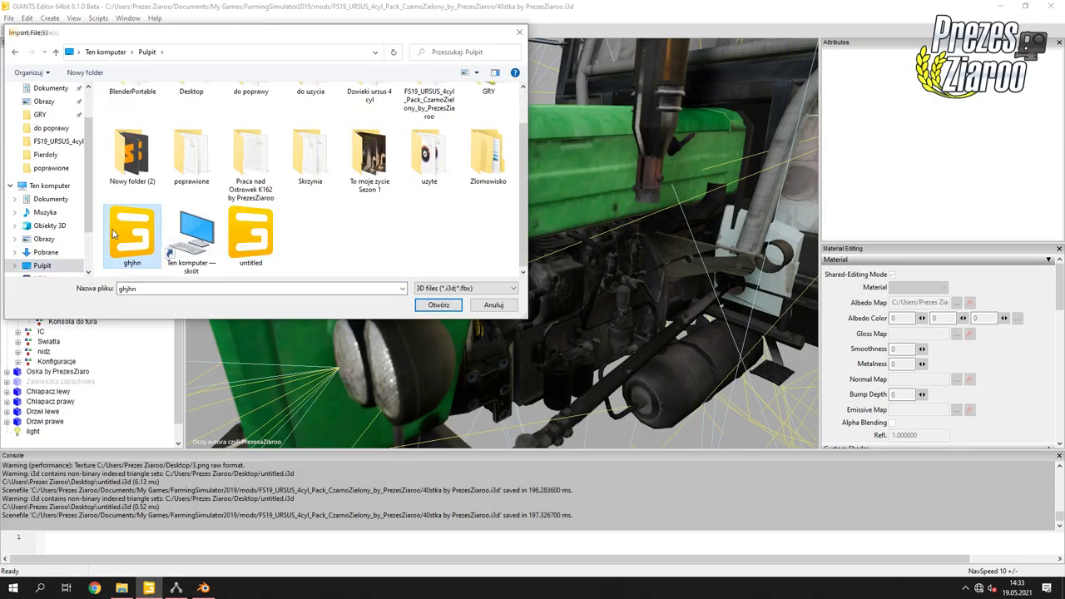
Confirm the 0.01 scale and parent the imported g0.002 decal under the C355 group.
{"action": "key", "text": "Return"}
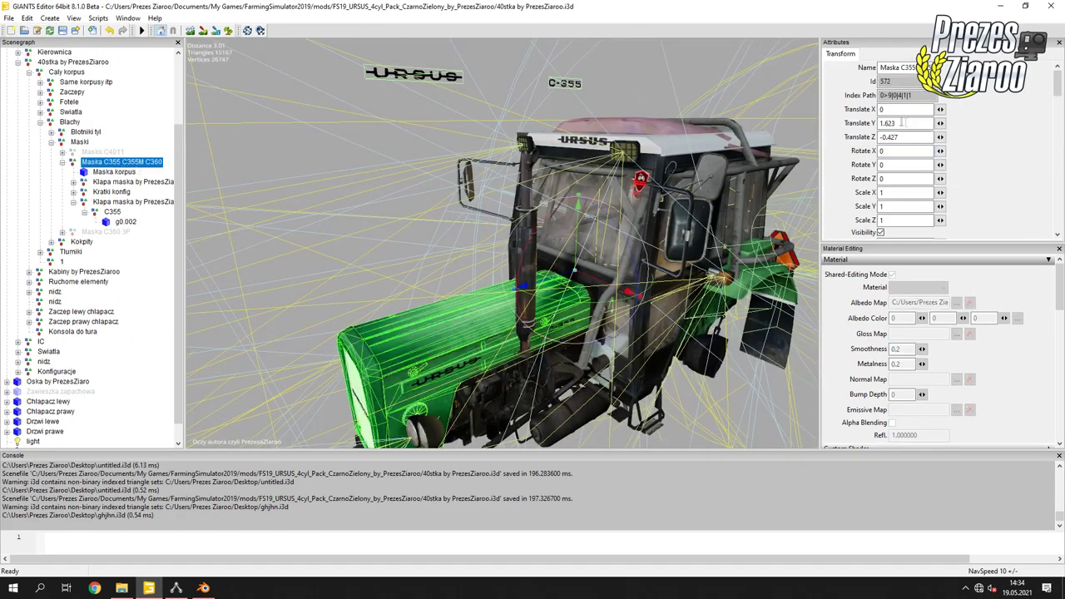
{"action": "left_click", "coordinate": [111, 211]}
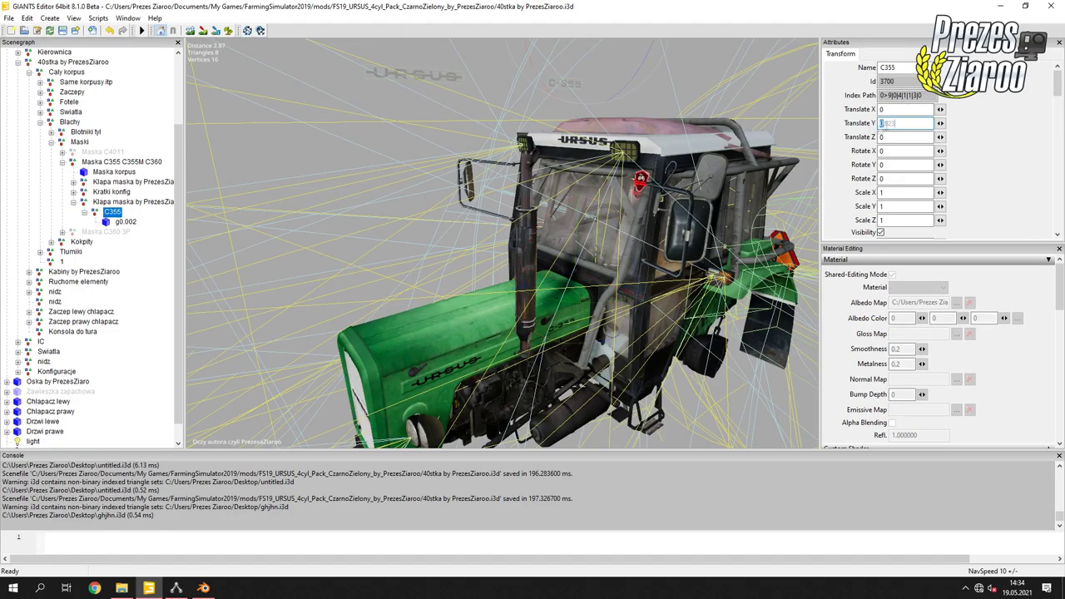
{"action": "left_click_drag", "start_coordinate": [289, 225], "coordinate": [324, 224]}
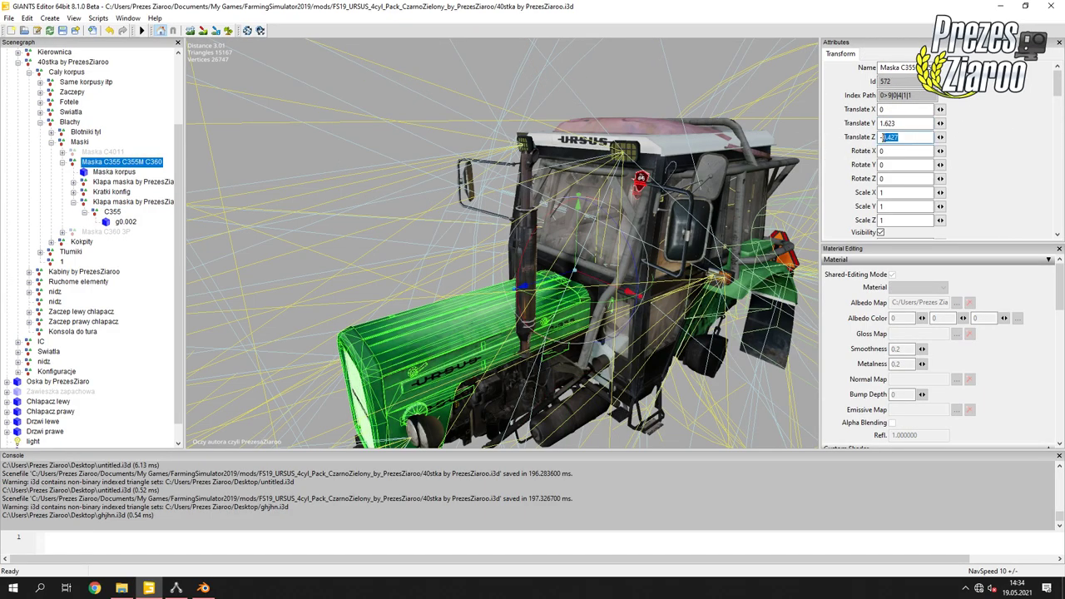
{"action": "left_click", "coordinate": [120, 225]}
Slide the URSUS decal flush onto the hood and name it Typ 2 under C355.
{"action": "left_click_drag", "start_coordinate": [620, 377], "coordinate": [529, 380]}
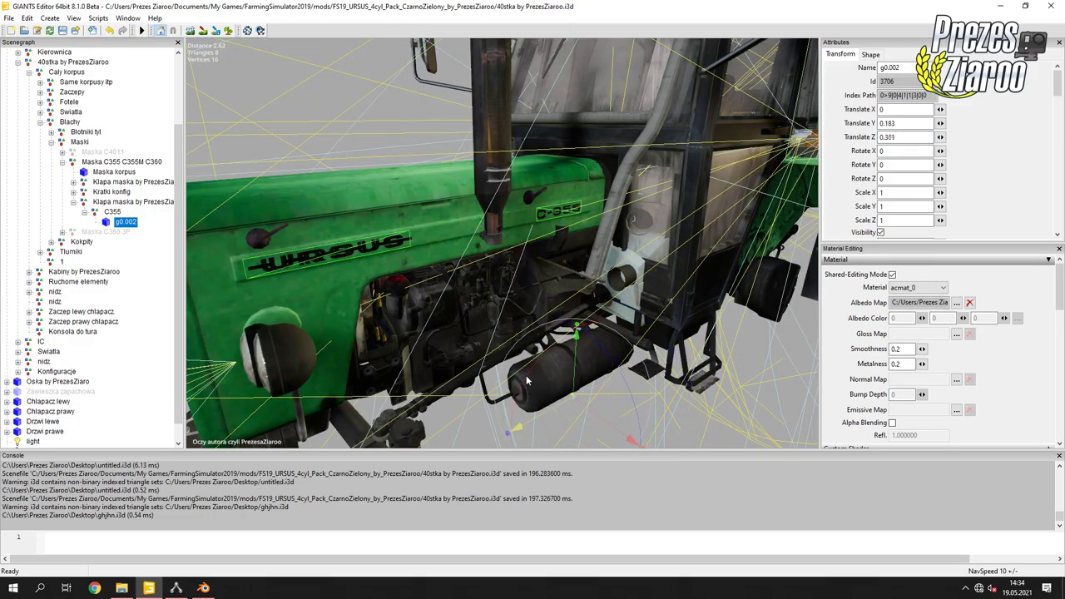
{"action": "right_click_drag", "start_coordinate": [529, 380], "coordinate": [506, 281]}
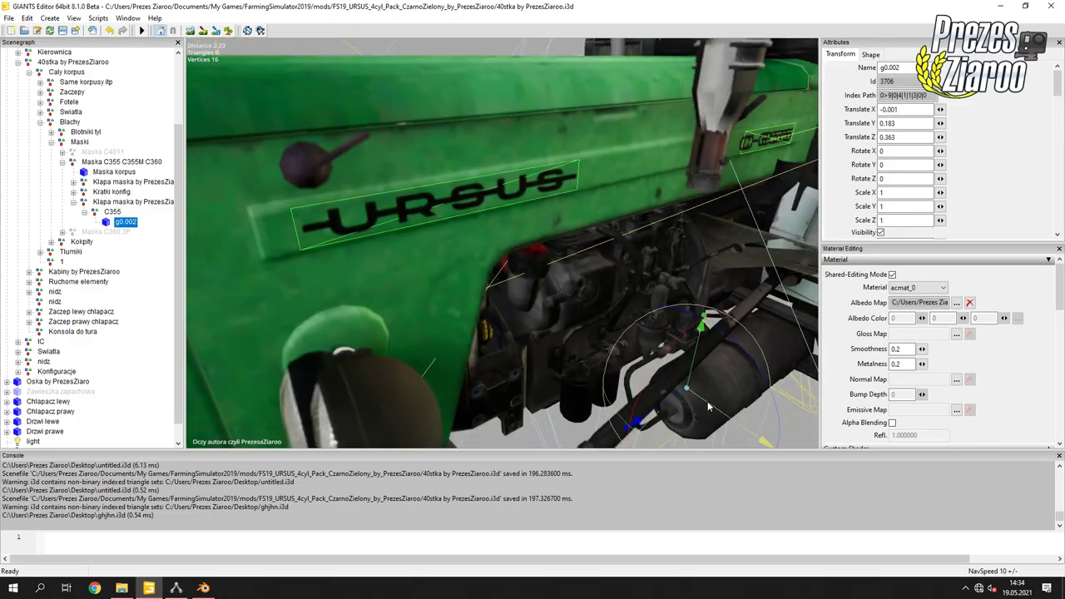
{"action": "left_click_drag", "start_coordinate": [674, 403], "coordinate": [675, 403]}
{"action": "left_click", "coordinate": [433, 200]}
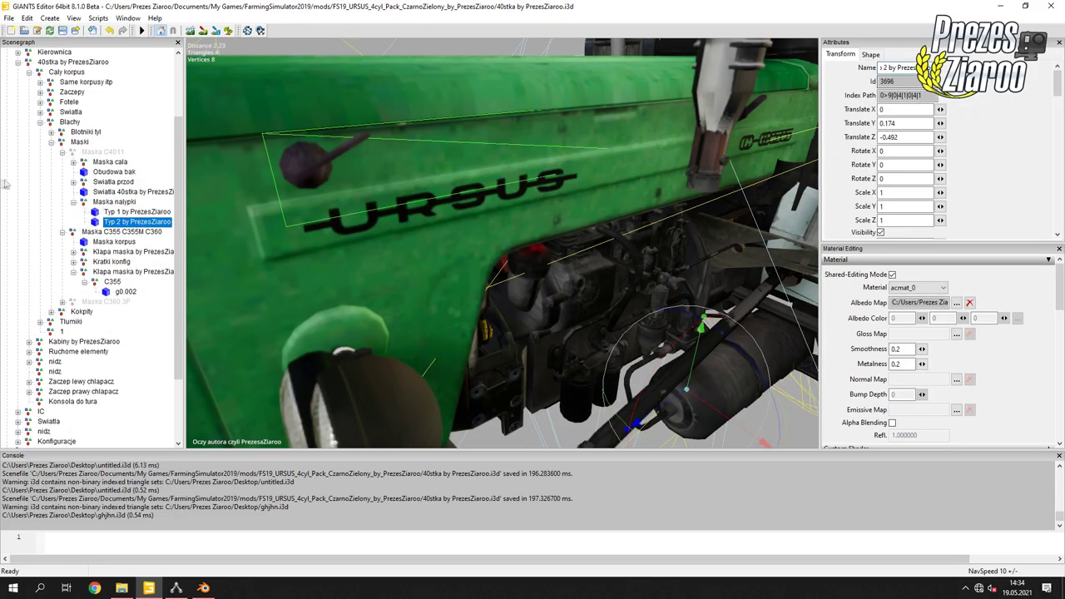
{"action": "left_click", "coordinate": [724, 164]}
{"action": "mouse_move", "coordinate": [724, 164]}
{"action": "right_mouse_down"}
{"action": "mouse_move", "coordinate": [762, 391]}
{"action": "mouse_move", "coordinate": [644, 269]}
{"action": "right_mouse_up"}
{"action": "left_click", "coordinate": [762, 391]}
{"action": "left_click", "coordinate": [746, 366]}
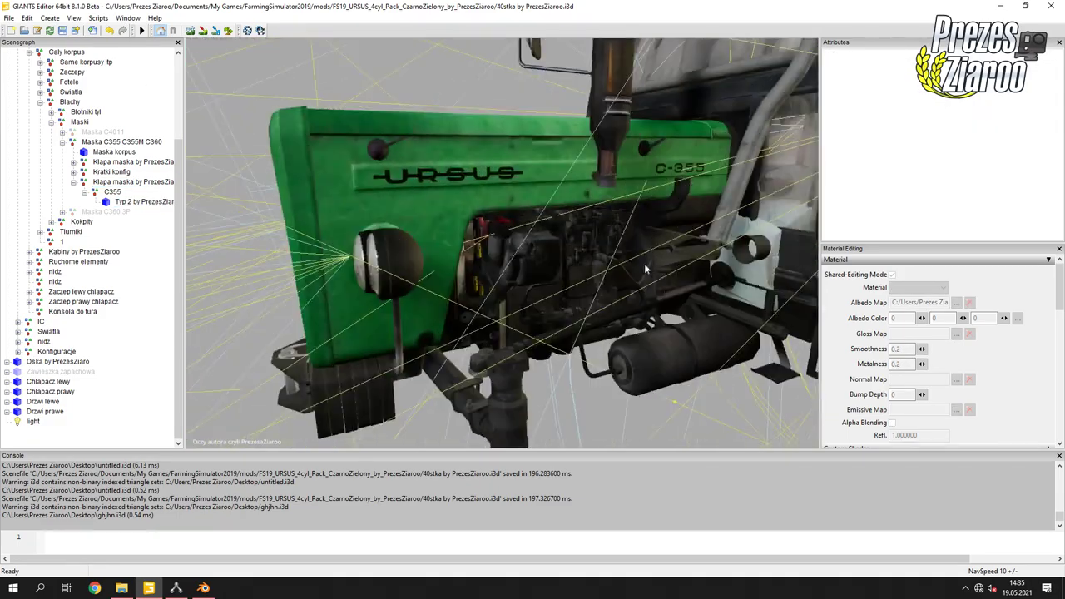
{"action": "left_click", "coordinate": [138, 203]}
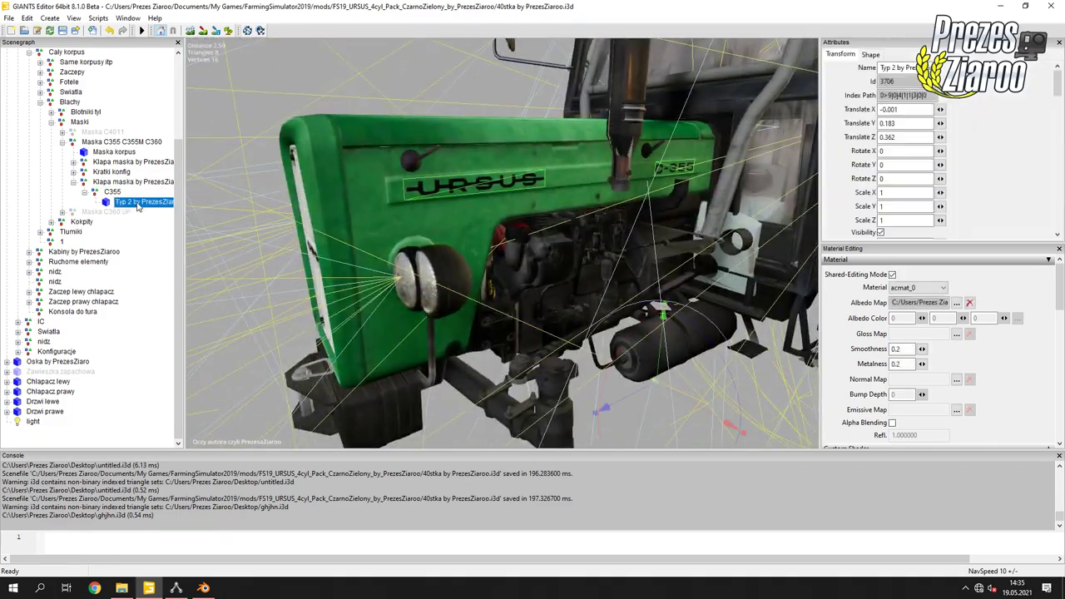
{"action": "left_click", "coordinate": [117, 181]}
{"action": "type", "text": "Nalypki"}
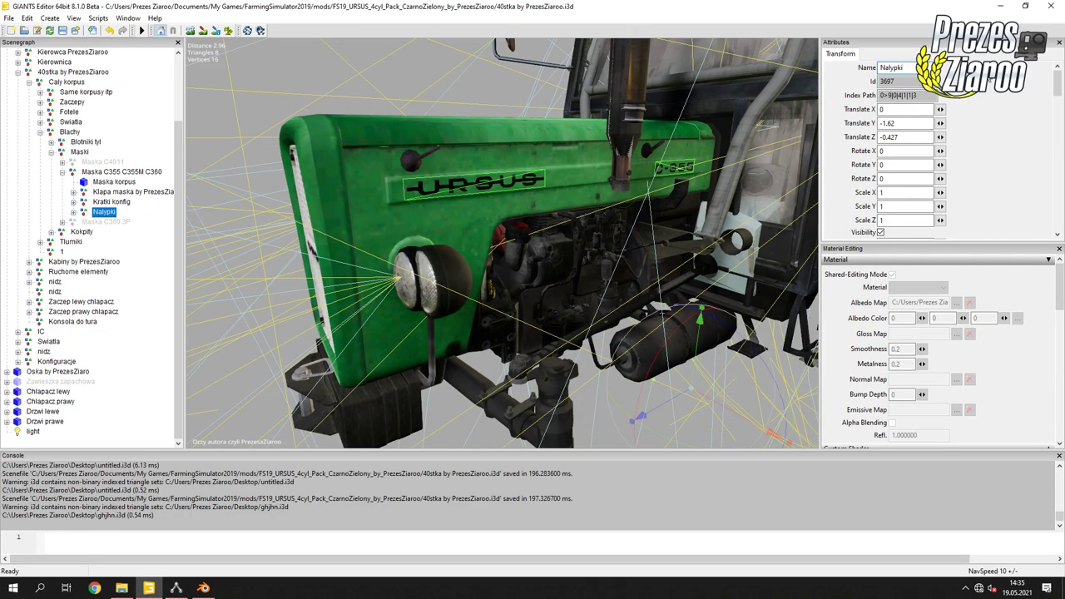
In paint.net, add inverted white copies of both URSUS text lines to texture 3.png and save.
{"action": "left_click", "coordinate": [208, 342]}
{"action": "left_click", "coordinate": [176, 587]}
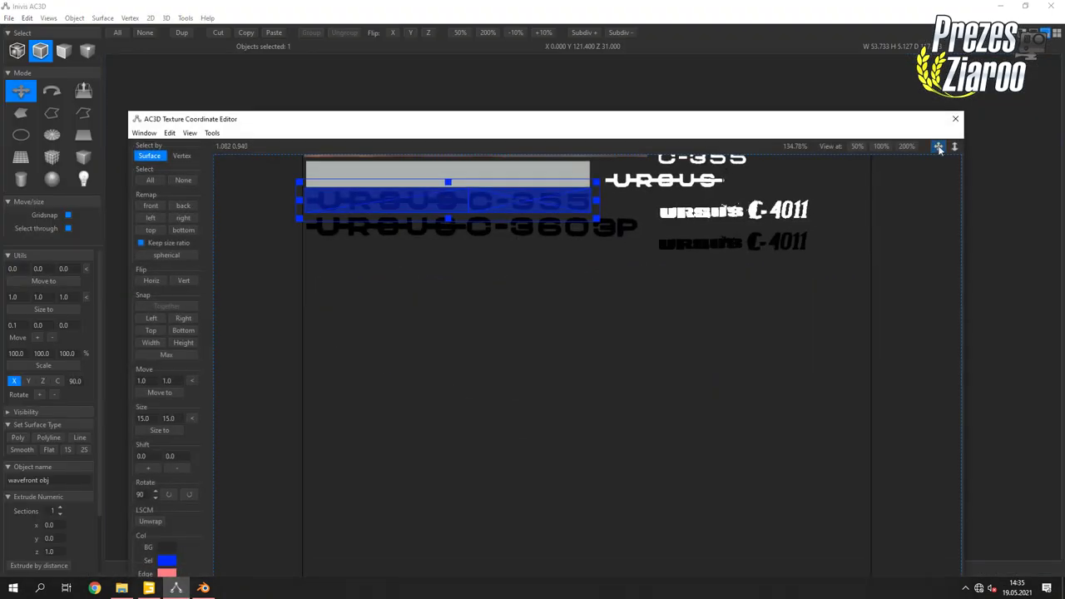
{"action": "left_click_drag", "start_coordinate": [939, 148], "coordinate": [969, 168]}
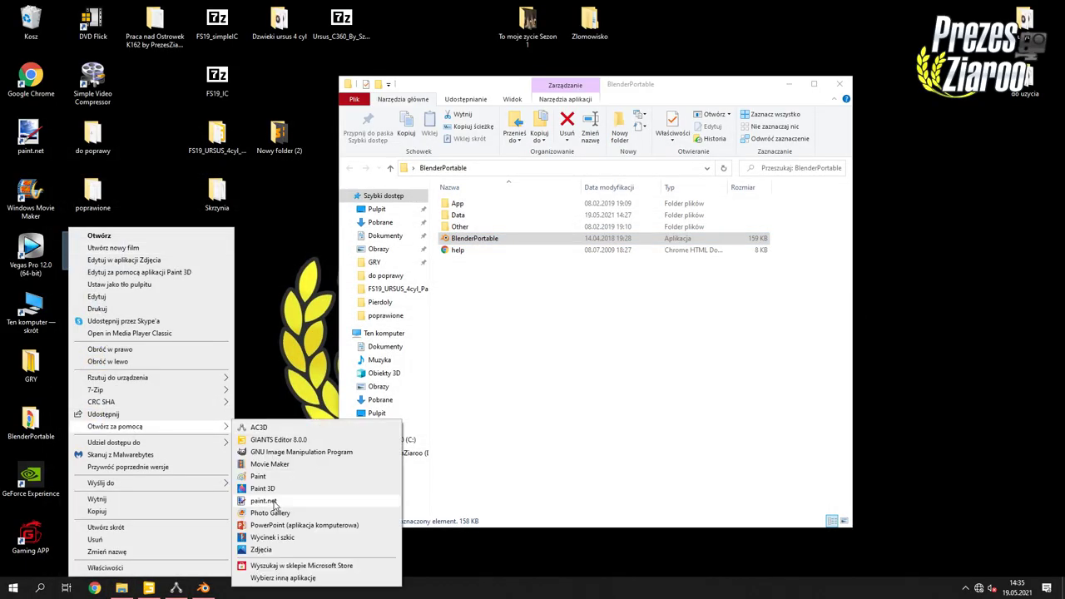
{"action": "left_click", "coordinate": [263, 500]}
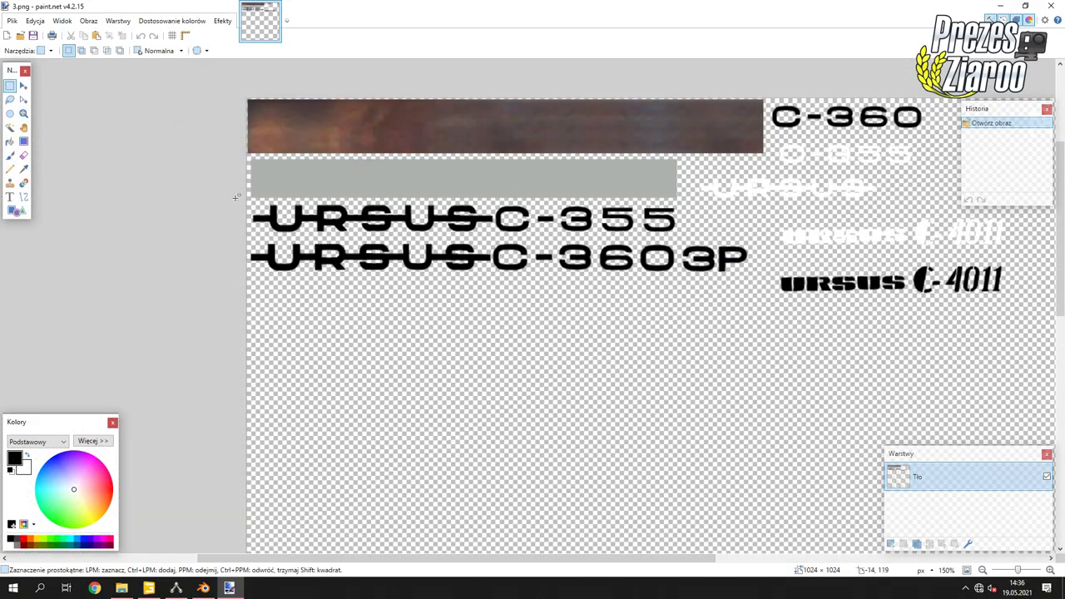
{"action": "left_click_drag", "start_coordinate": [236, 200], "coordinate": [747, 278]}
{"action": "key", "text": "ctrl+c"}
{"action": "key", "text": "ctrl+v"}
{"action": "key", "text": "ctrl+shift+i"}
{"action": "key", "text": "ctrl+s"}
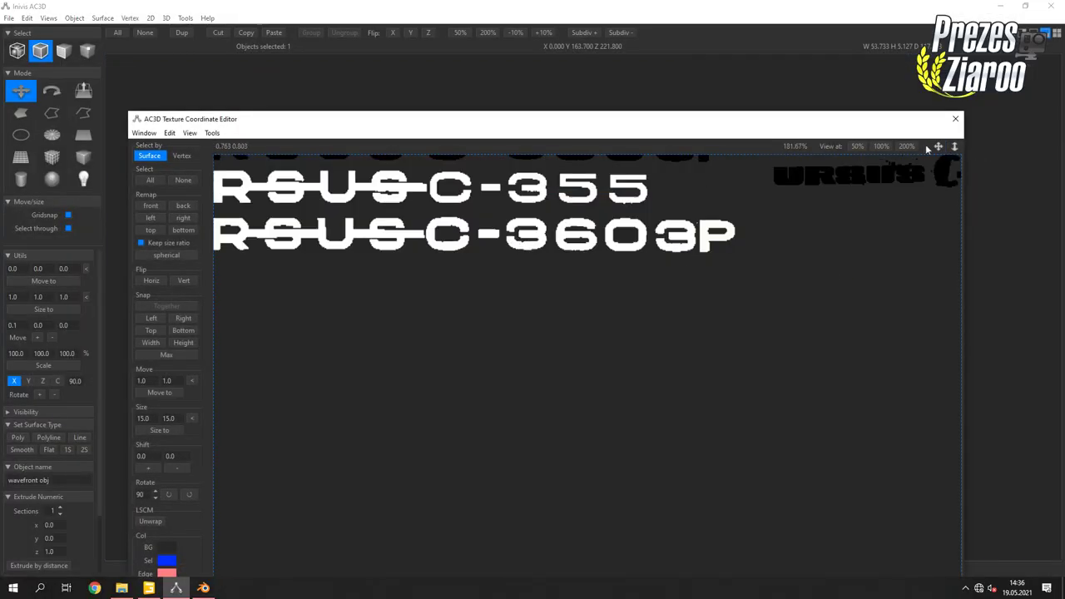
{"action": "left_click", "coordinate": [937, 147]}
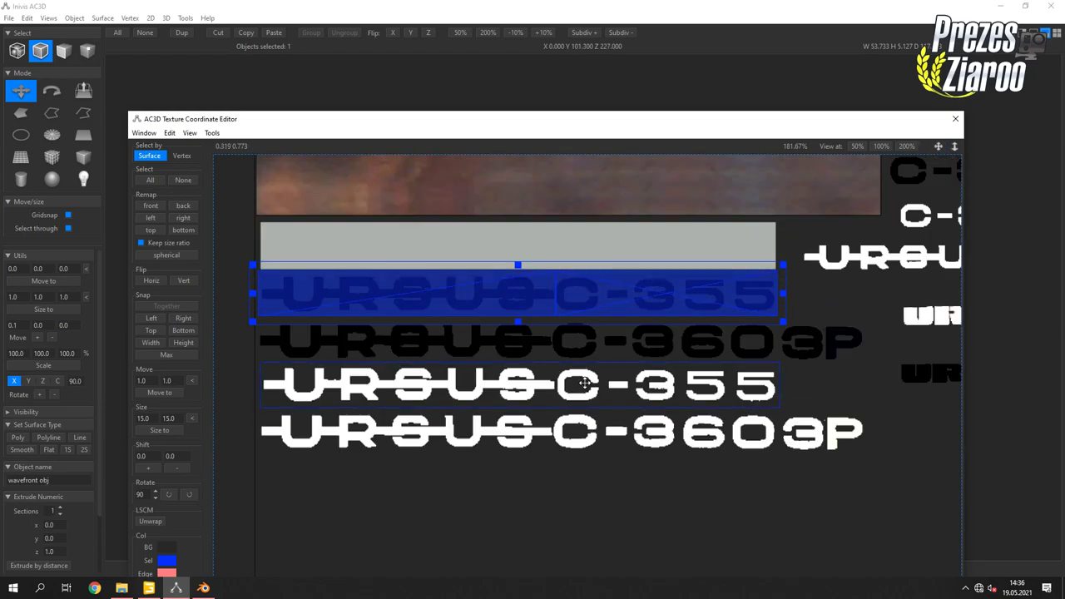
Remap the C-355 decal onto the white URSUS row and export it as OBJ 'c355 typ 1'.
{"action": "left_click_drag", "start_coordinate": [585, 381], "coordinate": [585, 387]}
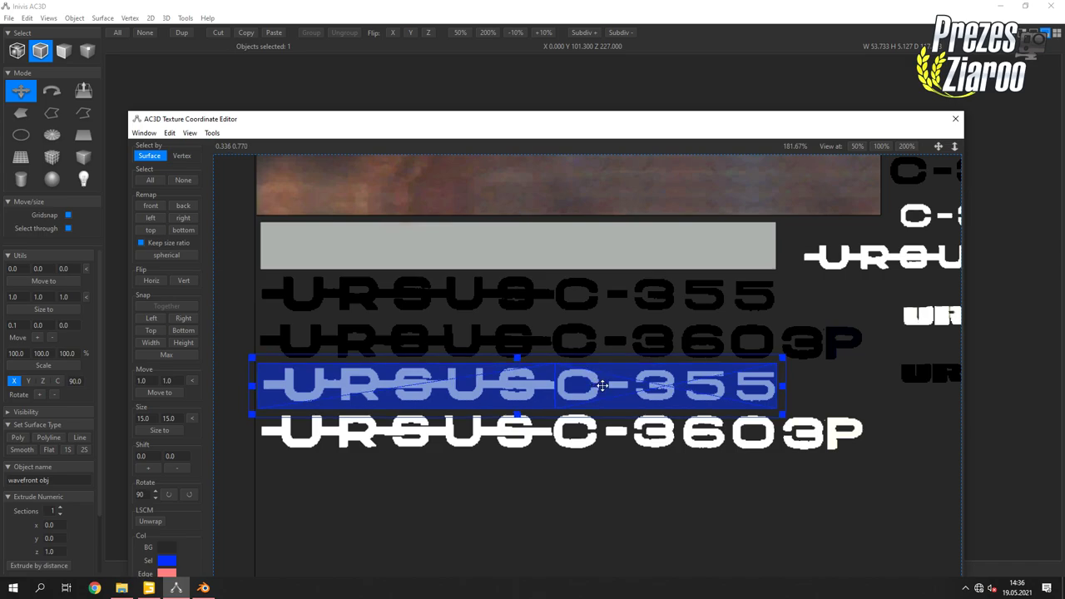
{"action": "left_click", "coordinate": [955, 118]}
{"action": "right_click_drag", "start_coordinate": [711, 229], "coordinate": [736, 346]}
{"action": "left_click", "coordinate": [9, 17]}
{"action": "mouse_move", "coordinate": [22, 87]}
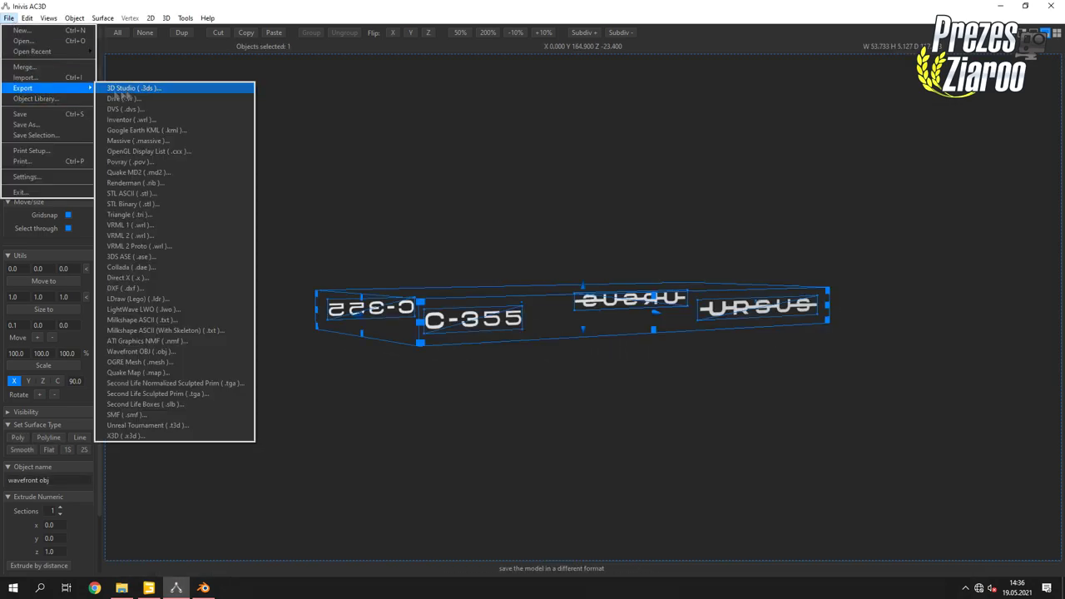
{"action": "left_click", "coordinate": [139, 351]}
{"action": "left_click", "coordinate": [129, 127]}
{"action": "key", "text": "BackSpace"}
{"action": "type", "text": "1"}
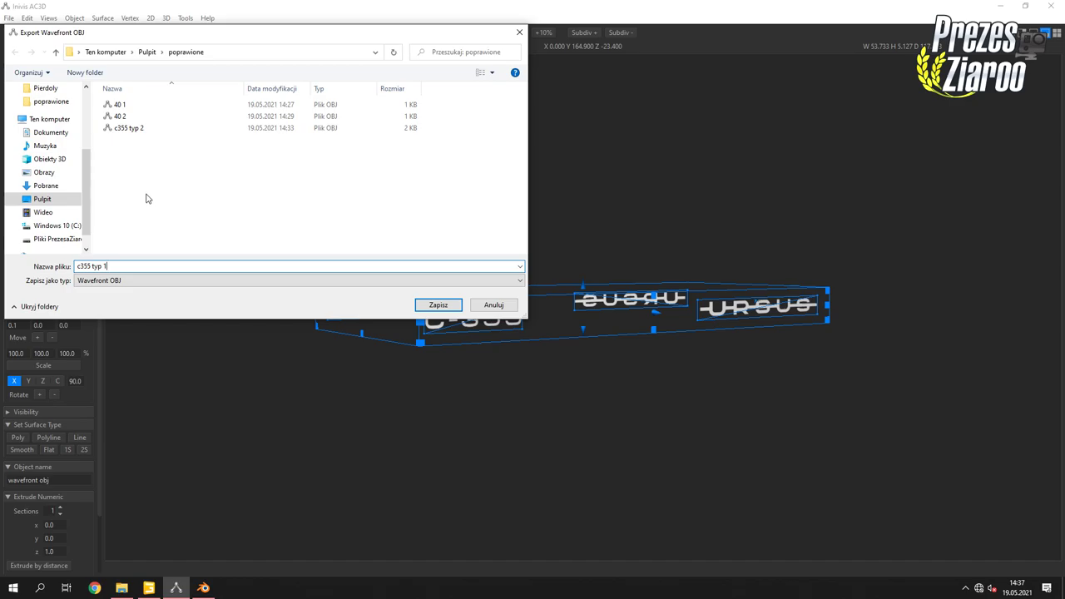
{"action": "left_click", "coordinate": [437, 305]}
Convert 'c355 typ 1.obj' to hhhhhh.i3d in Blender and import it into GIANTS Editor.
{"action": "key", "text": "alt+Tab"}
{"action": "key", "text": "Delete"}
{"action": "left_click", "coordinate": [38, 24]}
{"action": "mouse_move", "coordinate": [47, 236]}
{"action": "left_click", "coordinate": [179, 267]}
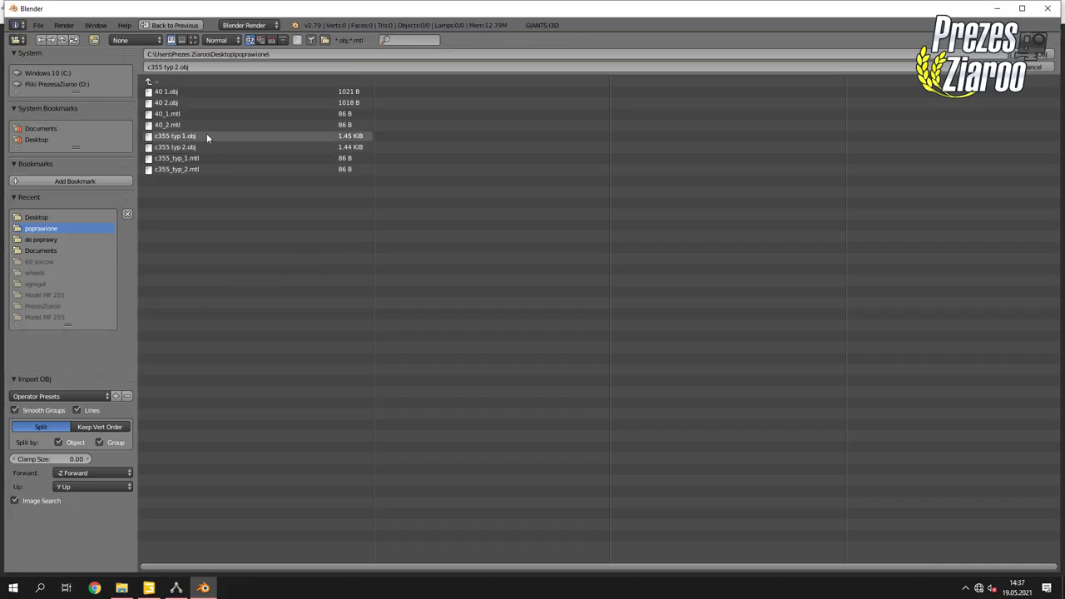
{"action": "double_click", "coordinate": [206, 137]}
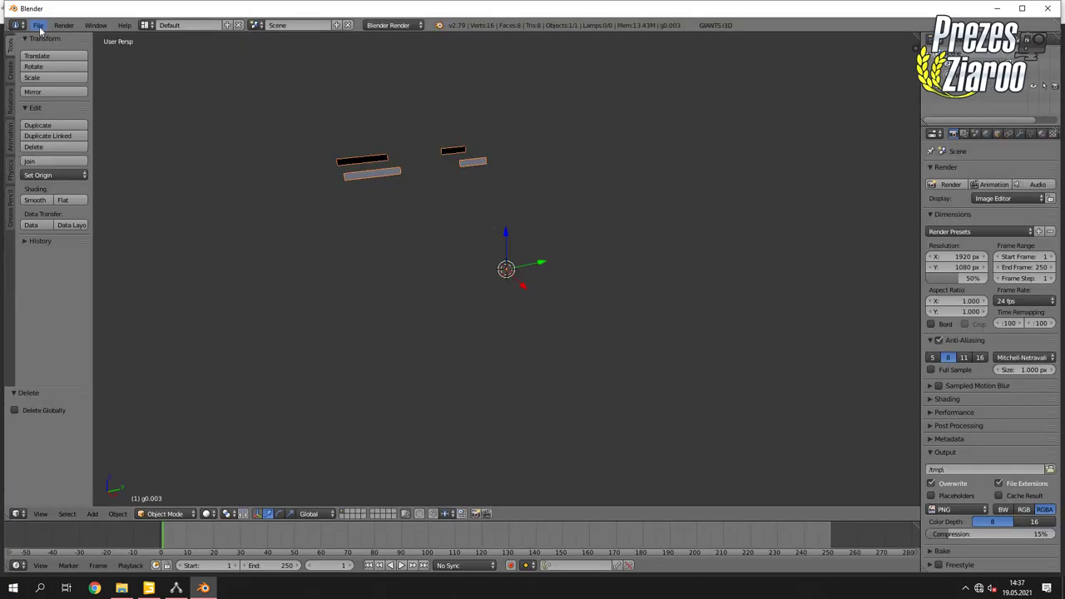
{"action": "type", "text": "hh"}
{"action": "key", "text": "Return"}
{"action": "key", "text": "alt+Tab"}
{"action": "key", "text": "ctrl+i"}
{"action": "double_click", "coordinate": [250, 220]}
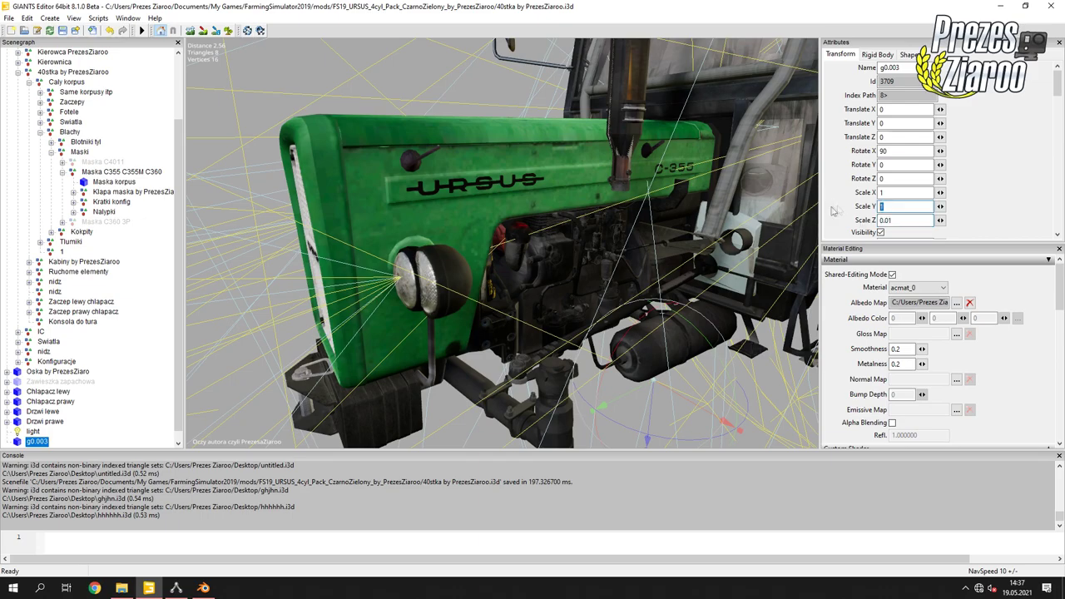
Freeze g0.003's transformations, move it into Nalepki > C355, and check its albedo texture.
{"action": "key", "text": "Return"}
{"action": "left_click", "coordinate": [125, 131]}
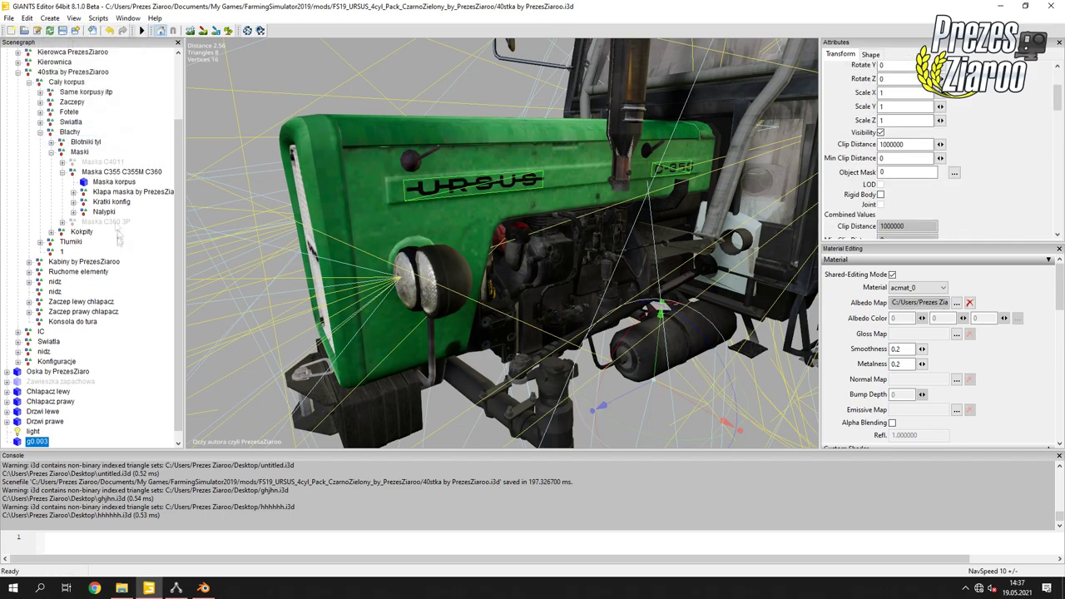
{"action": "left_click_drag", "start_coordinate": [36, 441], "coordinate": [111, 222]}
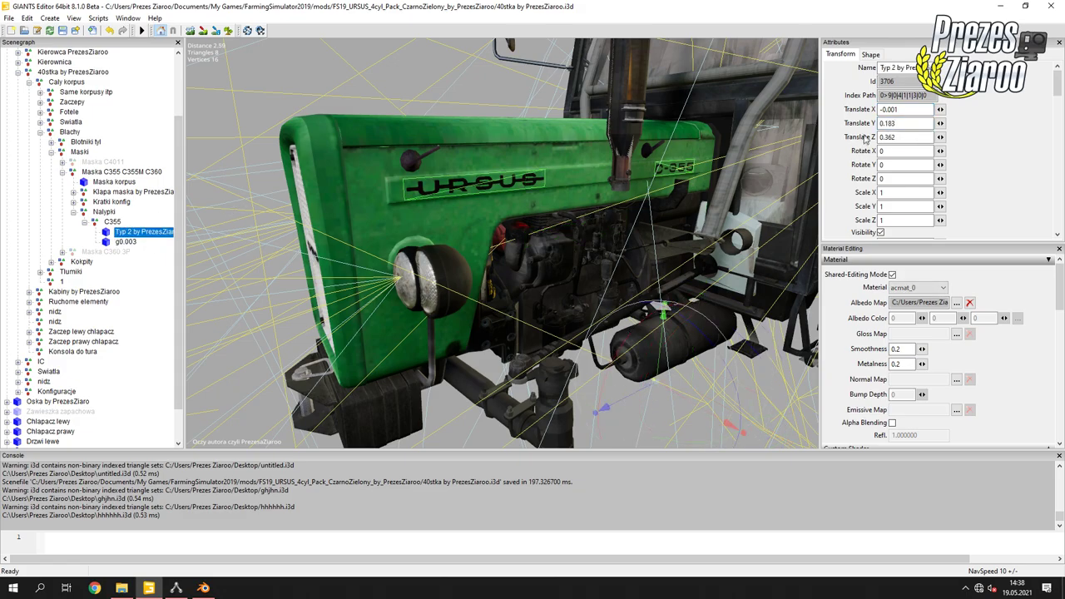
{"action": "left_click", "coordinate": [956, 302]}
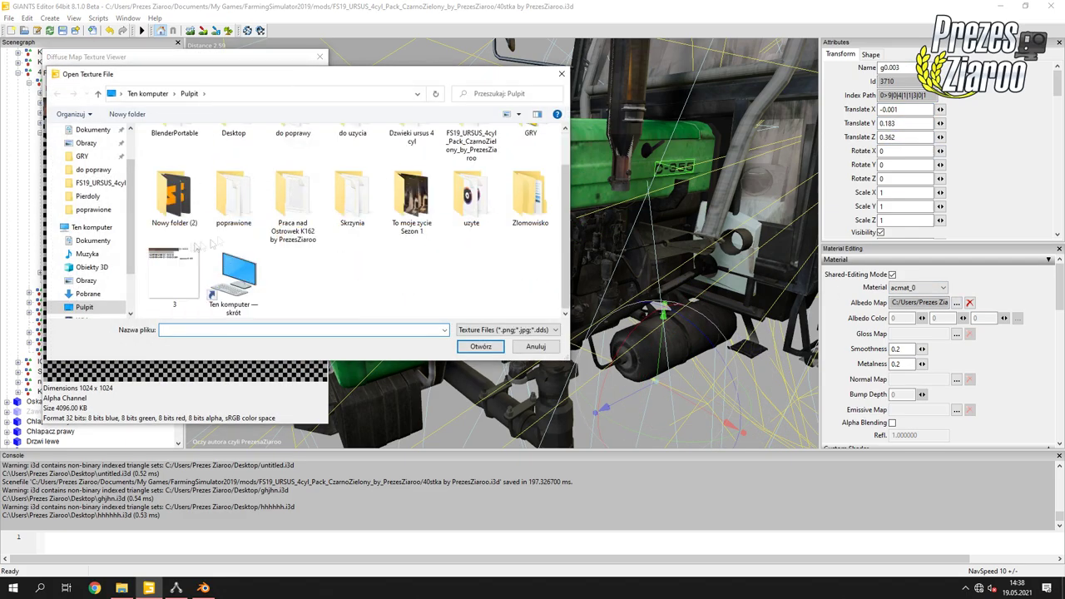
{"action": "key", "text": "Escape"}
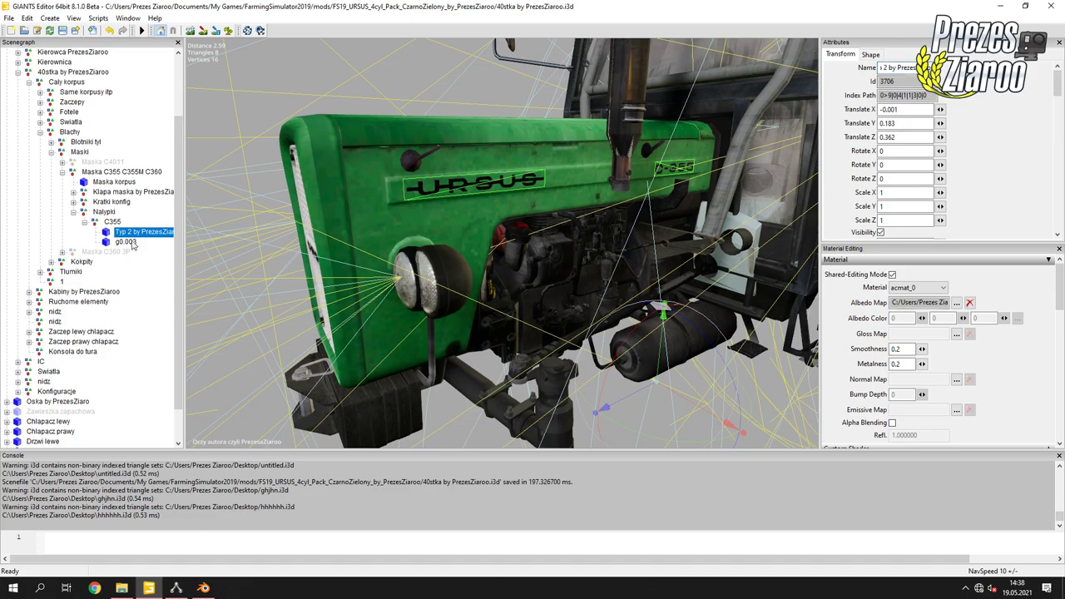
Place Typ 1 above Typ 2 under C355 and collapse the C355 group.
{"action": "left_click_drag", "start_coordinate": [75, 237], "coordinate": [130, 240]}
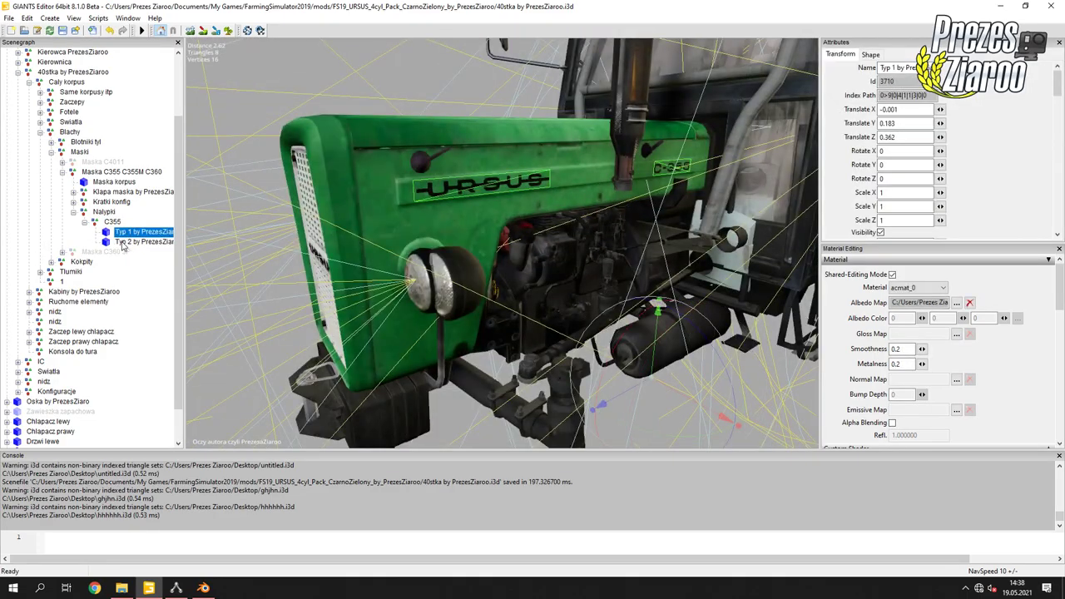
{"action": "scroll", "coordinate": [174, 315], "scroll_direction": "down", "scroll_amount": 4}
{"action": "left_click", "coordinate": [84, 181]}
{"action": "scroll", "coordinate": [92, 250], "scroll_direction": "up", "scroll_amount": 3}
{"action": "left_click", "coordinate": [111, 271]}
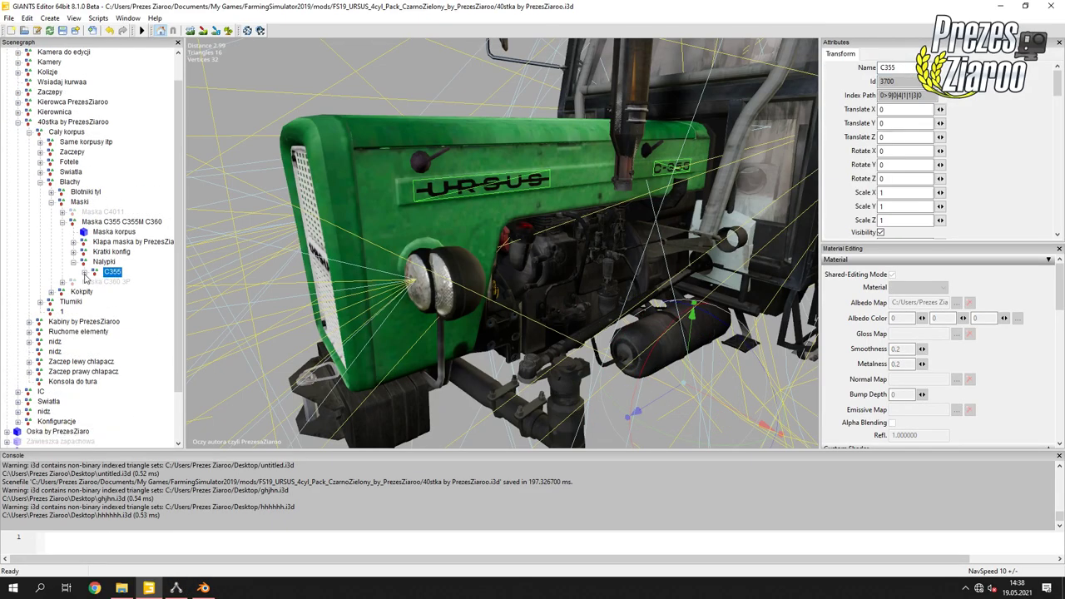
{"action": "left_click", "coordinate": [84, 273]}
{"action": "left_click", "coordinate": [84, 273]}
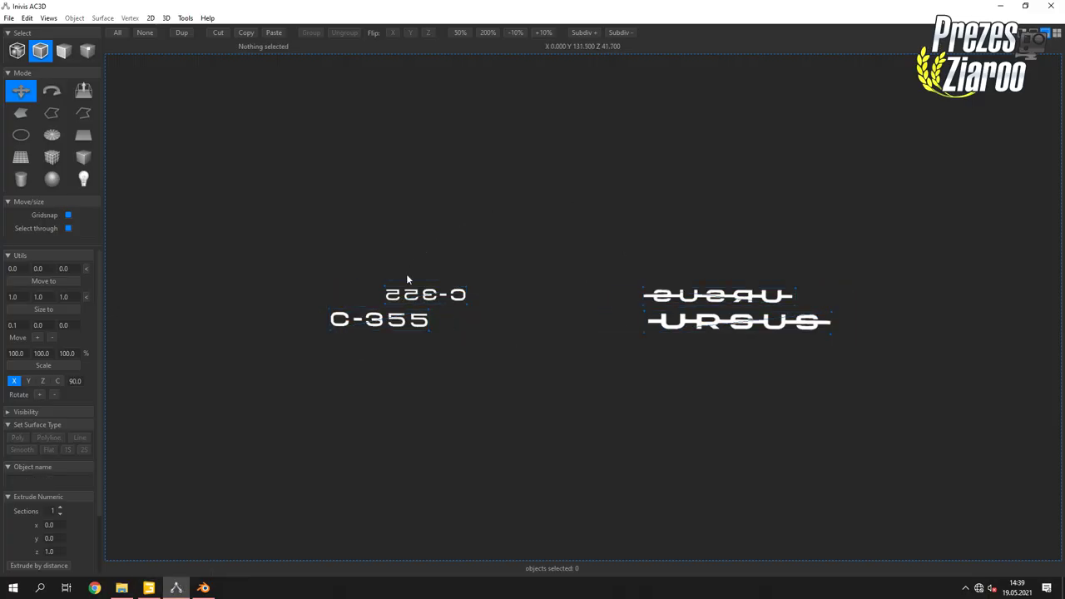
Delete the mirrored decal geometry so only the C-355 lettering remains.
{"action": "left_click_drag", "start_coordinate": [158, 88], "coordinate": [590, 441]}
{"action": "key", "text": "Delete"}
{"action": "scroll", "coordinate": [617, 289], "scroll_direction": "up", "scroll_amount": 3}
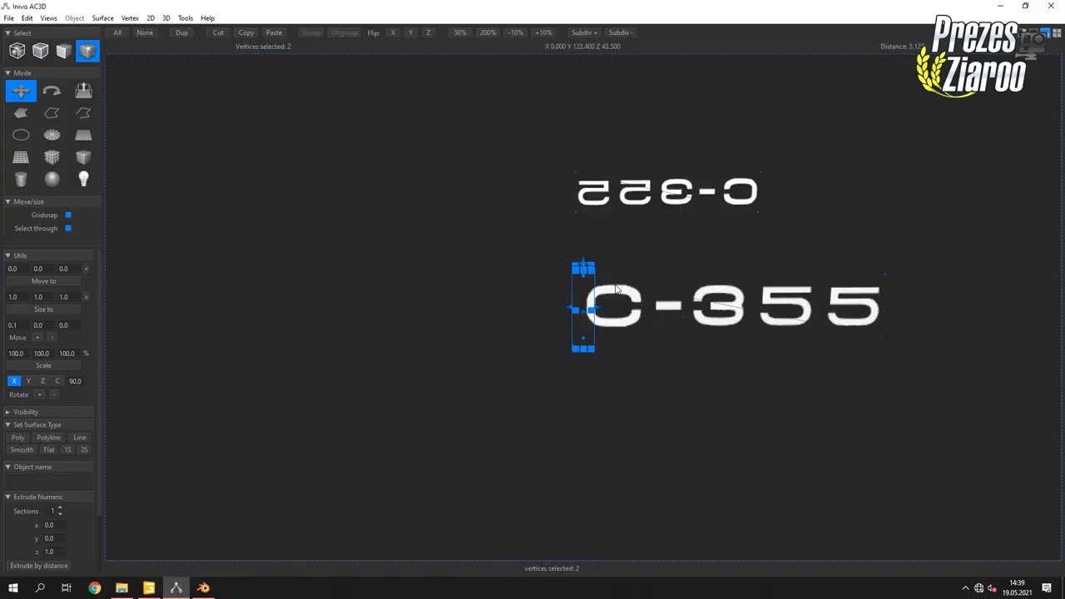
{"action": "key", "text": "ctrl+t"}
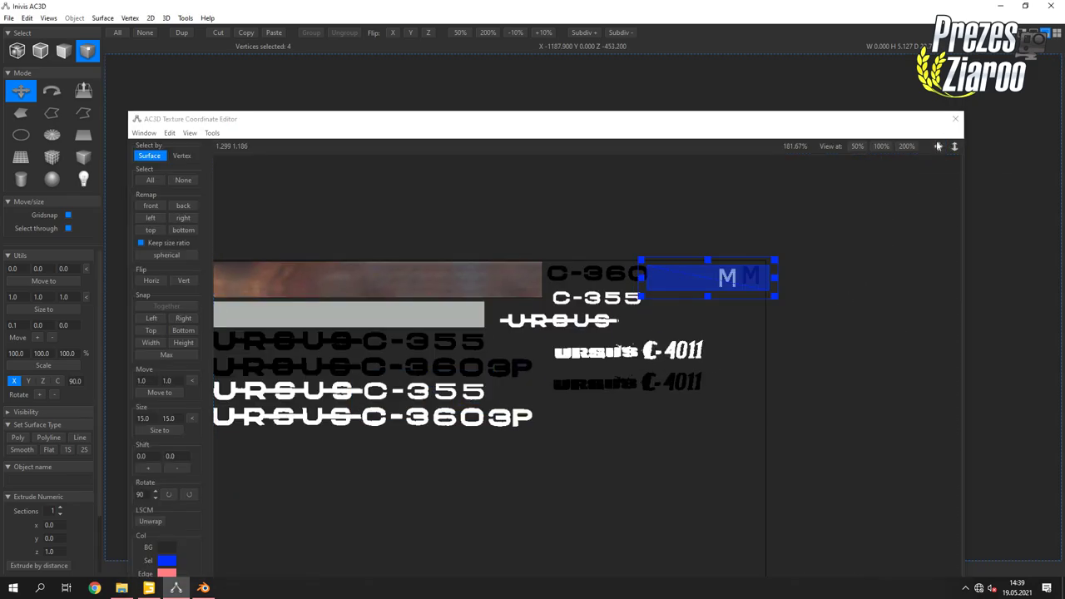
{"action": "scroll", "coordinate": [954, 156], "scroll_direction": "up", "scroll_amount": 5}
{"action": "scroll", "coordinate": [769, 336], "scroll_direction": "up", "scroll_amount": 3}
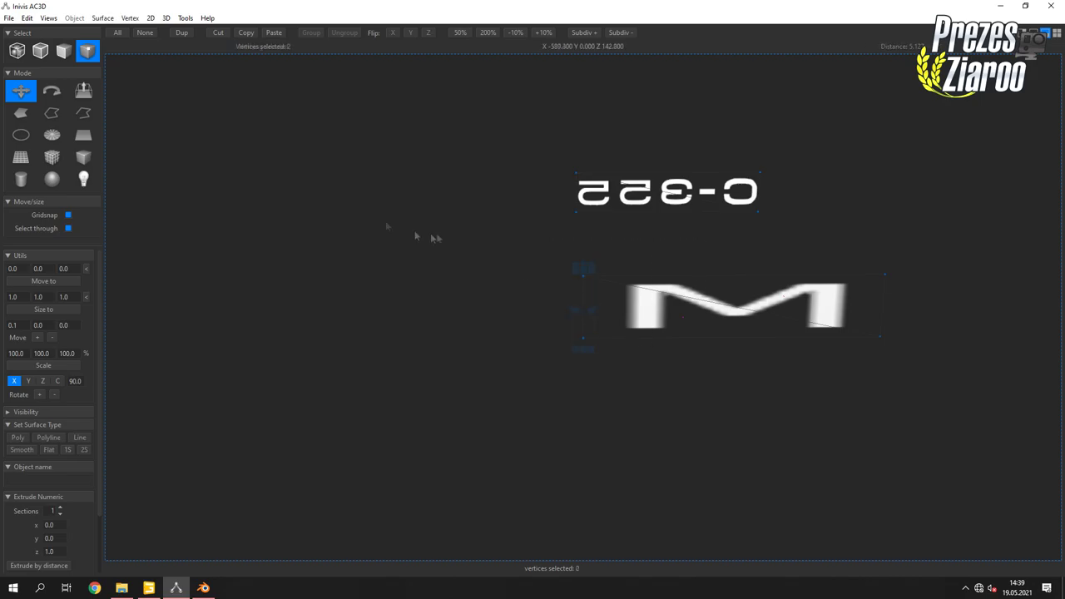
Scale the M letter to 75% and place it just after C-355.
{"action": "key", "text": "F5"}
{"action": "left_click_drag", "start_coordinate": [717, 346], "coordinate": [857, 315]}
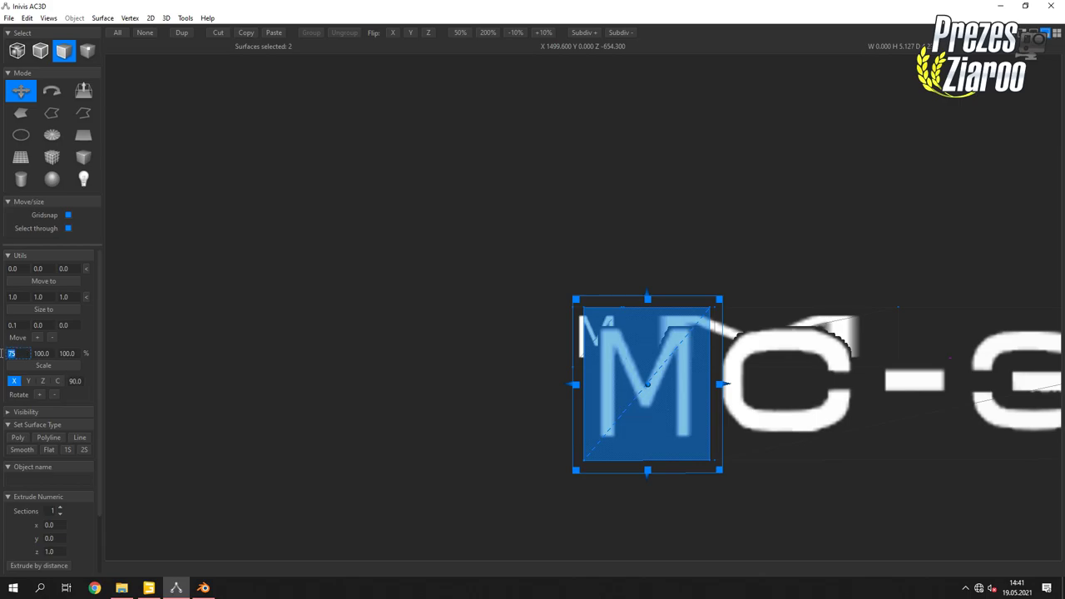
{"action": "type", "text": "75"}
{"action": "key", "text": "Return"}
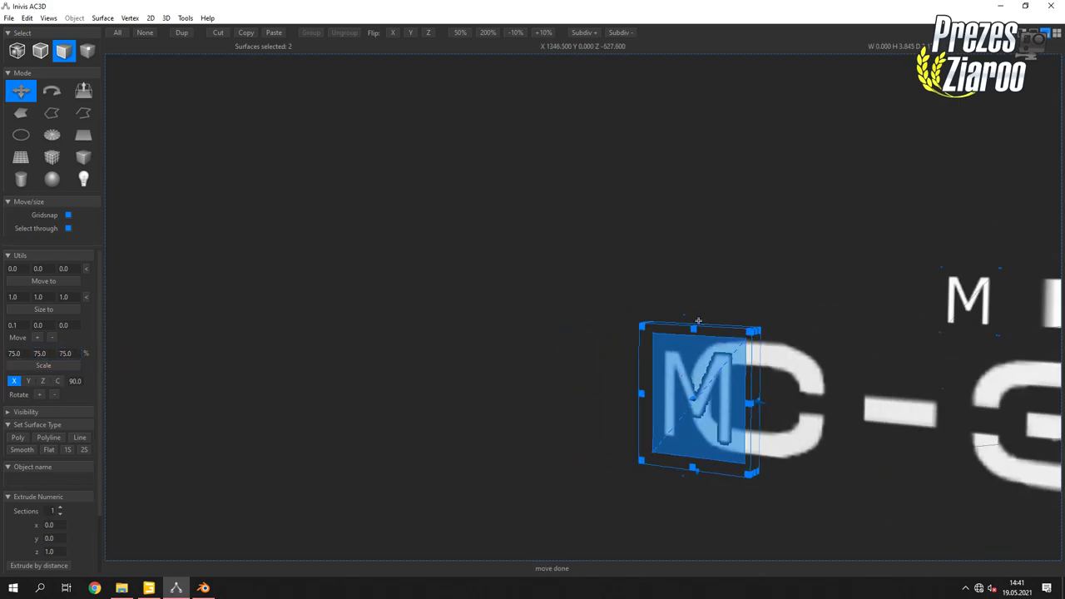
{"action": "mouse_move", "coordinate": [694, 405]}
{"action": "left_mouse_down"}
{"action": "mouse_move", "coordinate": [938, 362]}
{"action": "mouse_move", "coordinate": [1028, 362]}
{"action": "left_mouse_up"}
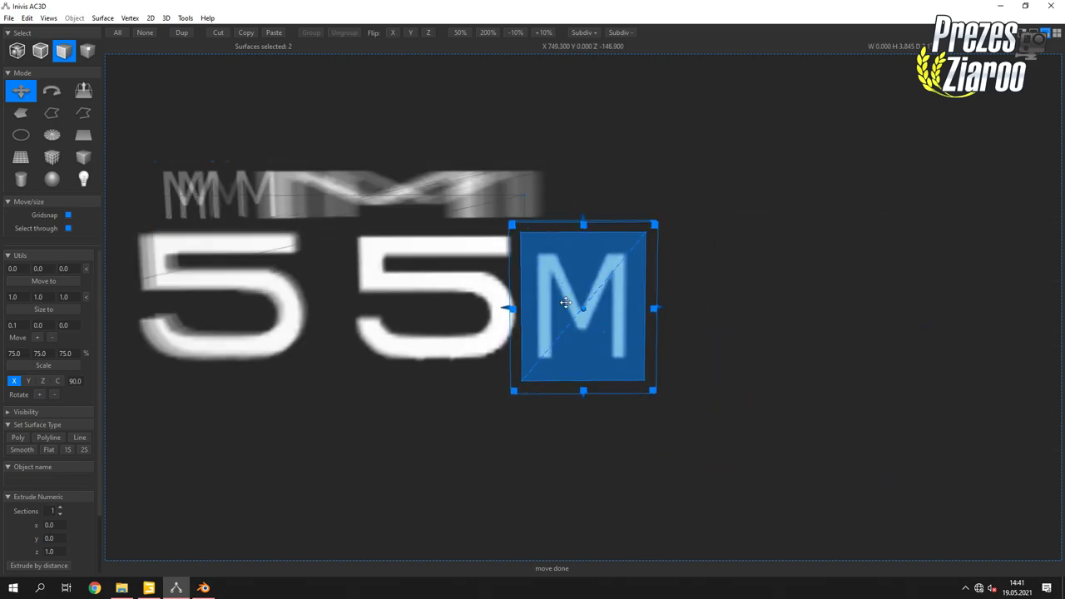
{"action": "left_click", "coordinate": [474, 362]}
Box-select the large M and apply an object command to it.
{"action": "right_click_drag", "start_coordinate": [474, 362], "coordinate": [479, 219]}
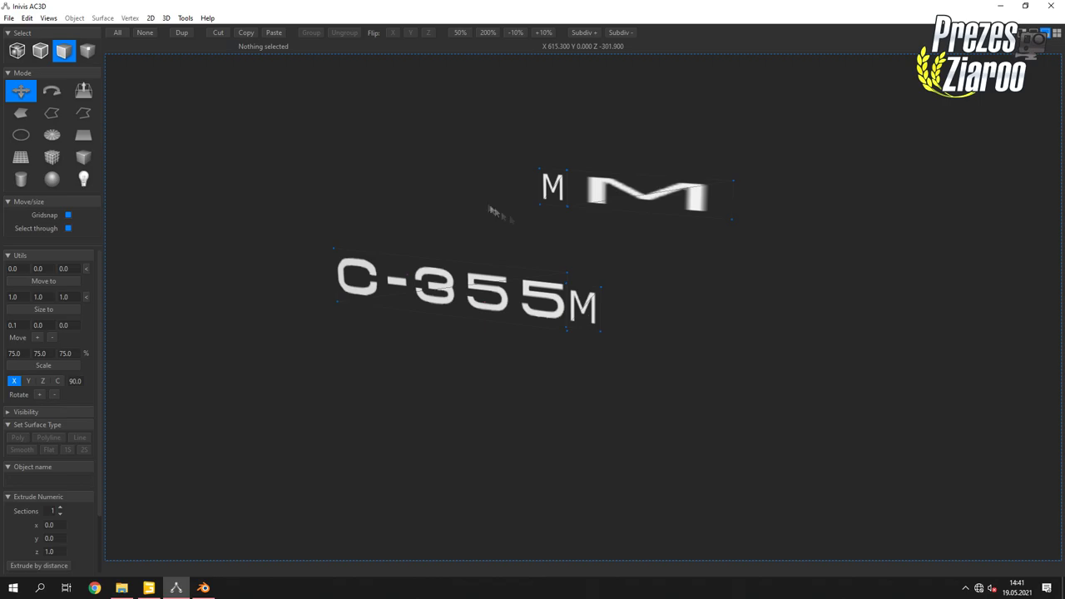
{"action": "left_click", "coordinate": [40, 51]}
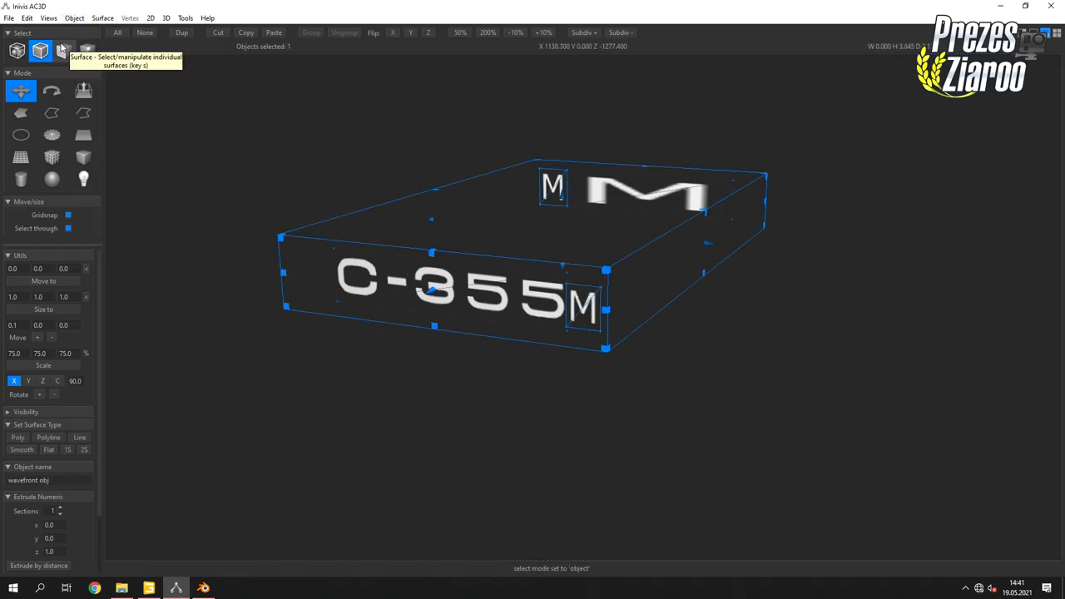
{"action": "right_click_drag", "start_coordinate": [499, 250], "coordinate": [546, 269]}
{"action": "left_click_drag", "start_coordinate": [369, 83], "coordinate": [483, 175]}
{"action": "key", "text": "s"}
{"action": "left_click_drag", "start_coordinate": [337, 73], "coordinate": [470, 180]}
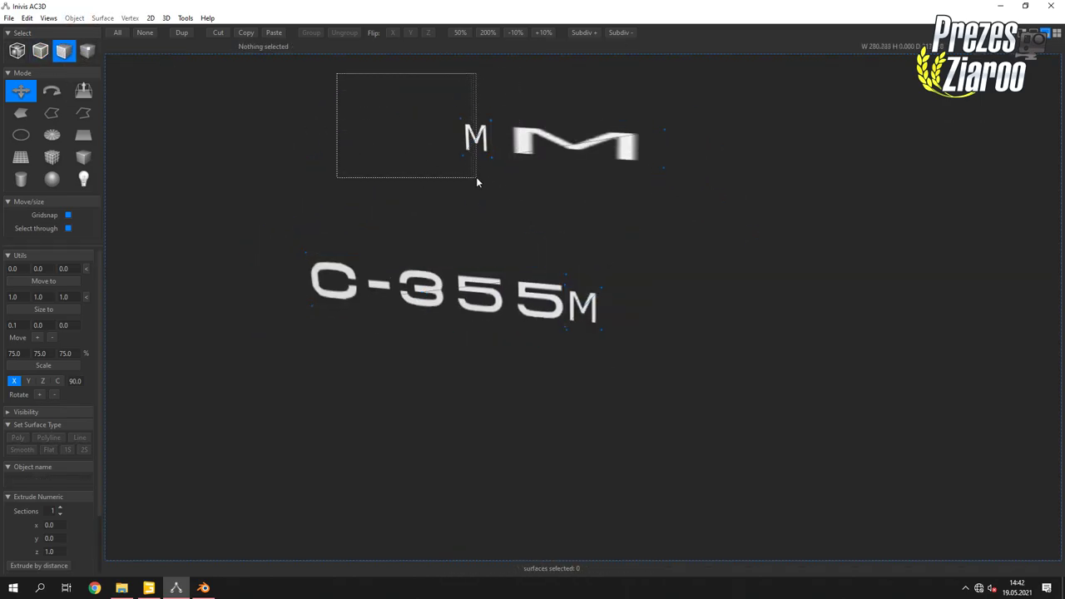
{"action": "left_click", "coordinate": [79, 18]}
{"action": "left_click", "coordinate": [209, 119]}
{"action": "left_click", "coordinate": [88, 50]}
Select the large M and delete it.
{"action": "mouse_move", "coordinate": [500, 249]}
{"action": "right_mouse_down"}
{"action": "mouse_move", "coordinate": [530, 243]}
{"action": "mouse_move", "coordinate": [485, 191]}
{"action": "right_mouse_up"}
{"action": "key", "text": "s"}
{"action": "left_click_drag", "start_coordinate": [486, 192], "coordinate": [640, 416]}
{"action": "mouse_move", "coordinate": [632, 430]}
{"action": "right_mouse_down"}
{"action": "mouse_move", "coordinate": [597, 301]}
{"action": "mouse_move", "coordinate": [691, 299]}
{"action": "mouse_move", "coordinate": [690, 321]}
{"action": "right_mouse_up"}
{"action": "left_click", "coordinate": [749, 283]}
{"action": "key", "text": "Delete"}
Export the whole model as a Wavefront OBJ file.
{"action": "left_click", "coordinate": [8, 18]}
{"action": "mouse_move", "coordinate": [33, 88]}
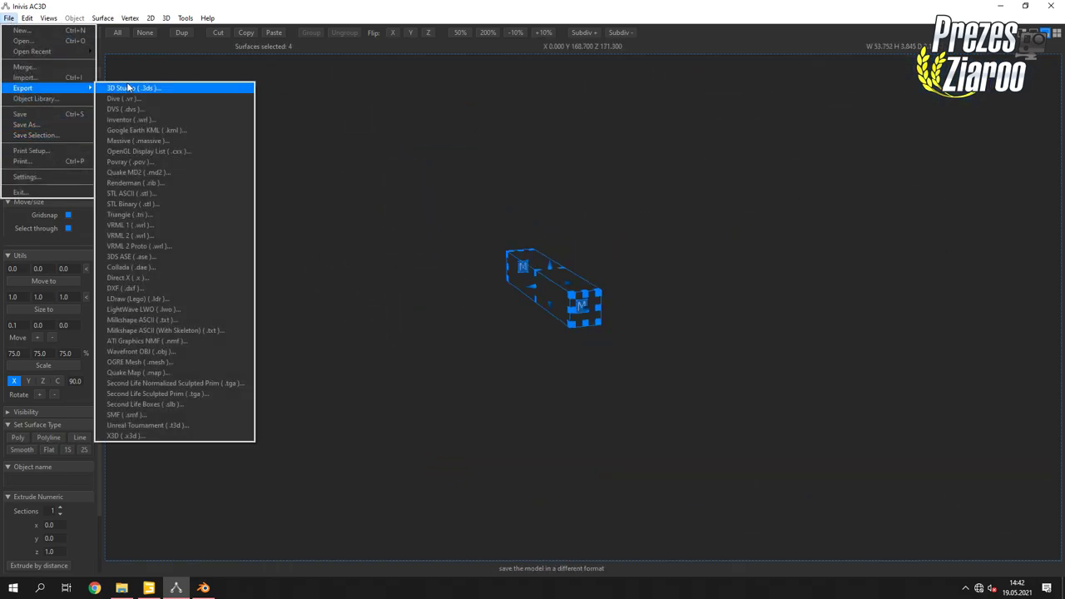
{"action": "left_click", "coordinate": [142, 185]}
{"action": "left_click", "coordinate": [432, 304]}
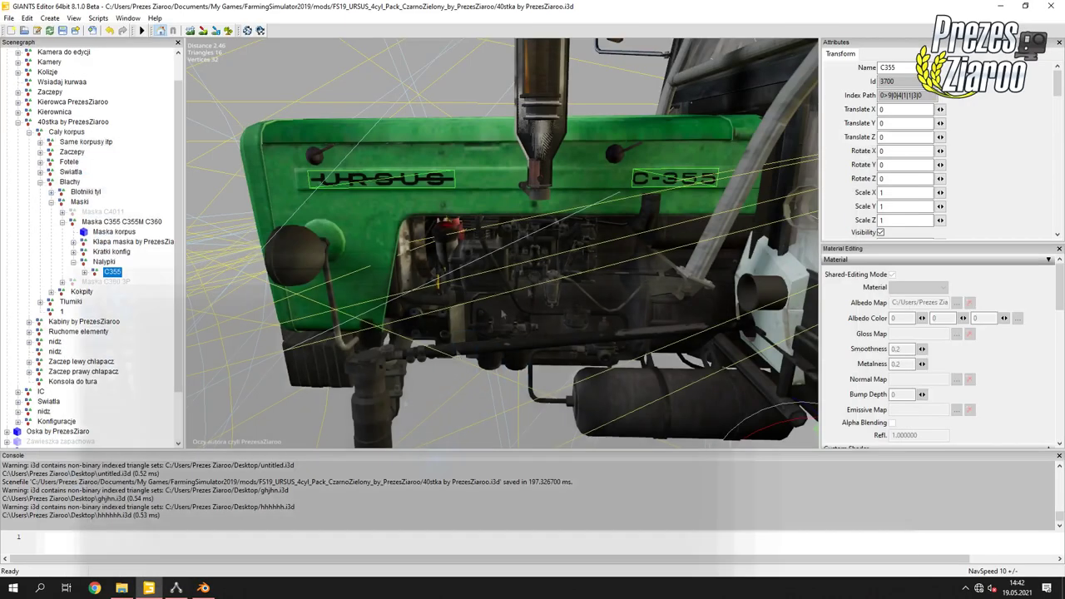
In Blender, import m 1.obj and start exporting the scene as I3D.
{"action": "left_click", "coordinate": [39, 25]}
{"action": "left_click", "coordinate": [23, 229]}
{"action": "double_click", "coordinate": [194, 180]}
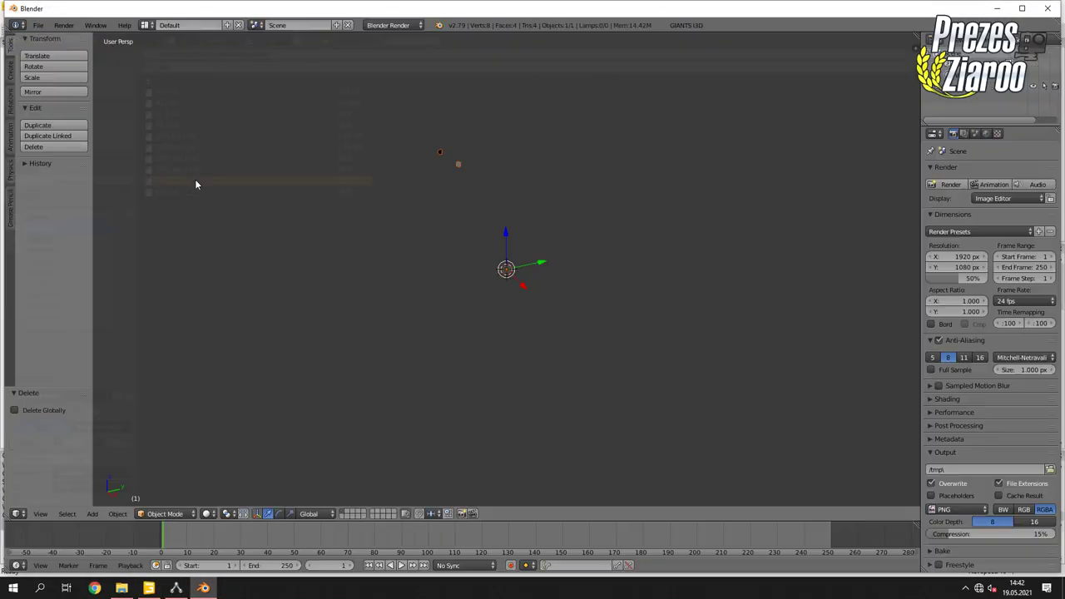
{"action": "left_click", "coordinate": [38, 25]}
{"action": "mouse_move", "coordinate": [59, 241]}
{"action": "left_click", "coordinate": [190, 252]}
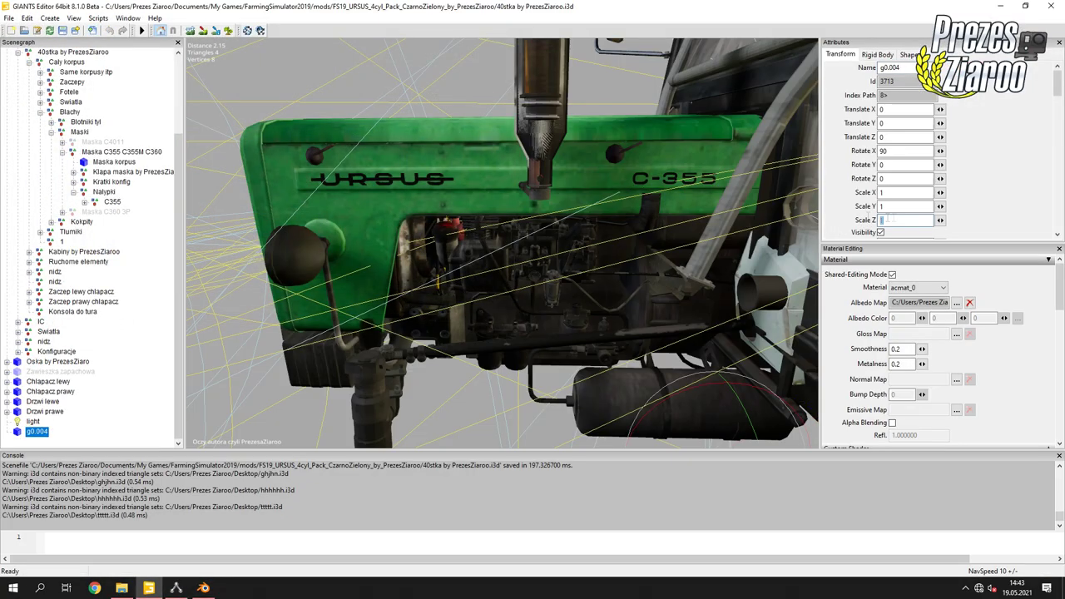
Show decal g0.004 at 0.01 scale beside C-355 and select Typ 1 under C355.
{"action": "scroll", "coordinate": [915, 166], "scroll_direction": "down", "scroll_amount": 3}
{"action": "mouse_move", "coordinate": [717, 195]}
{"action": "right_mouse_down"}
{"action": "mouse_move", "coordinate": [251, 215]}
{"action": "mouse_move", "coordinate": [454, 226]}
{"action": "mouse_move", "coordinate": [492, 250]}
{"action": "right_mouse_up"}
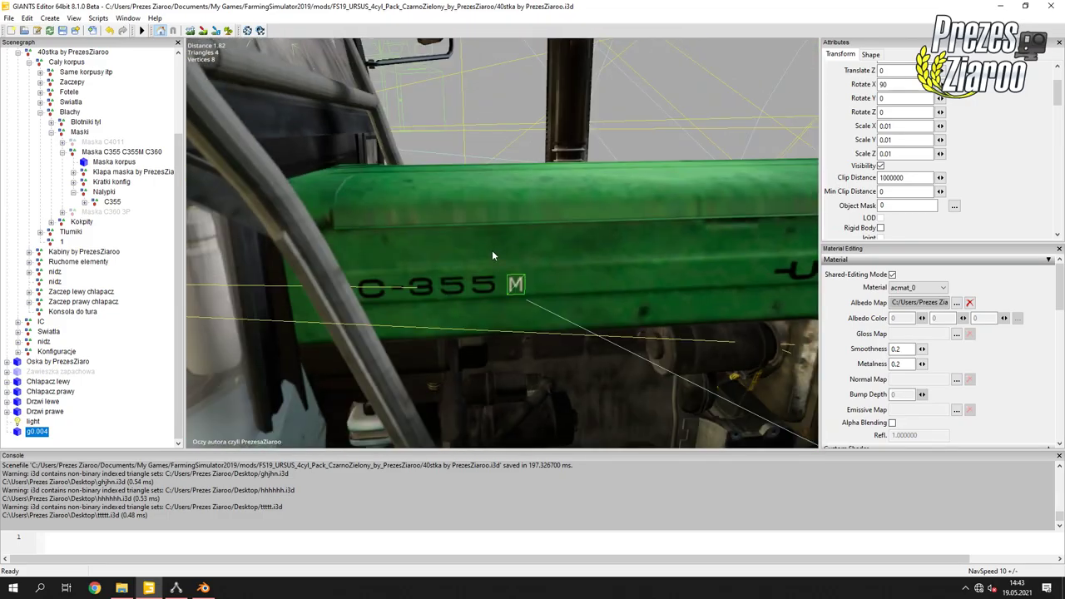
{"action": "left_click", "coordinate": [84, 202]}
{"action": "left_click", "coordinate": [141, 212]}
{"action": "left_click", "coordinate": [176, 587]}
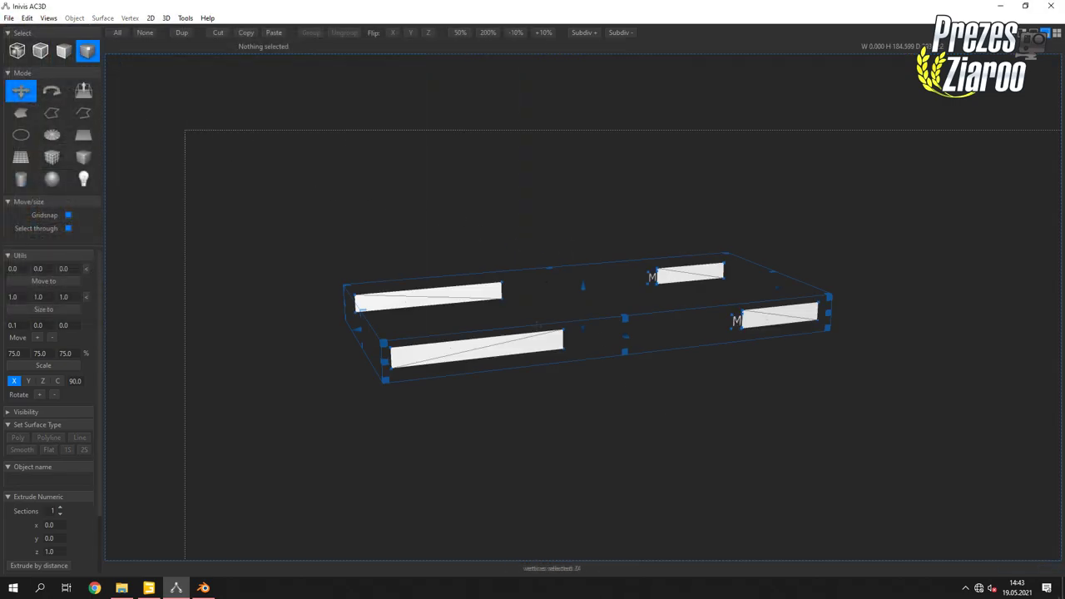
Undo the last load and reopen the lettering model from the decal folder.
{"action": "left_click", "coordinate": [74, 17]}
{"action": "left_click", "coordinate": [125, 33]}
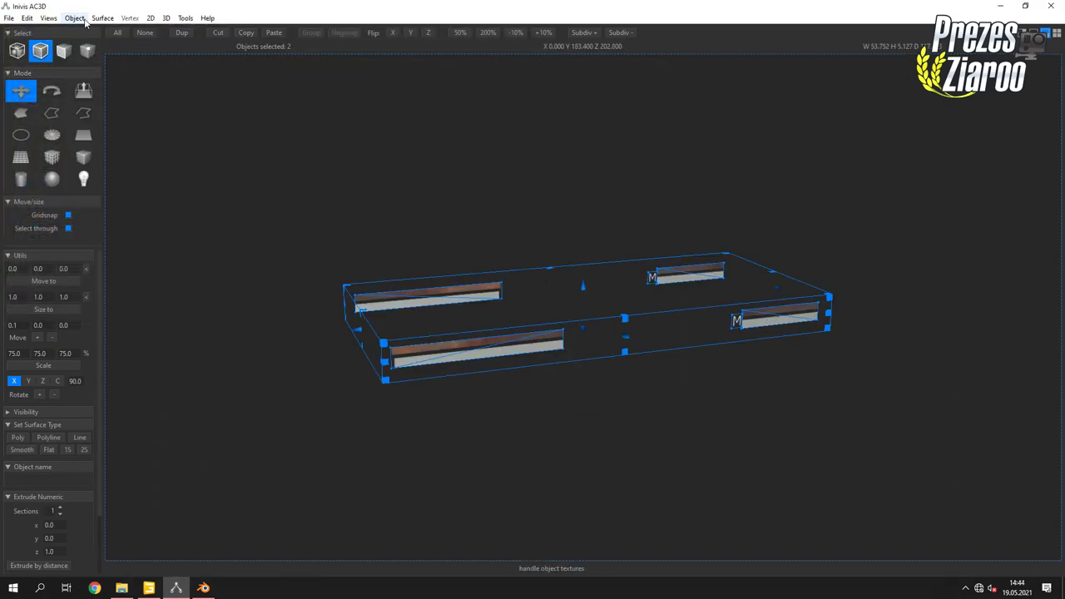
{"action": "key", "text": "ctrl+z"}
{"action": "key", "text": "ctrl+z"}
{"action": "key", "text": "ctrl+z"}
{"action": "key", "text": "ctrl+z"}
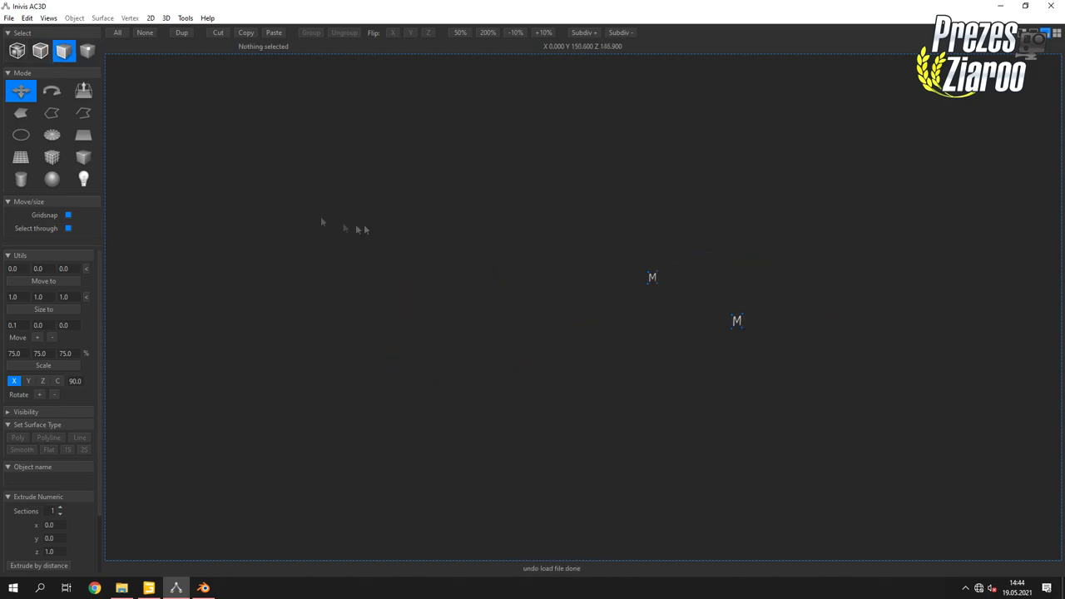
{"action": "left_click", "coordinate": [9, 18]}
{"action": "left_click", "coordinate": [25, 75]}
{"action": "double_click", "coordinate": [249, 114]}
{"action": "double_click", "coordinate": [130, 138]}
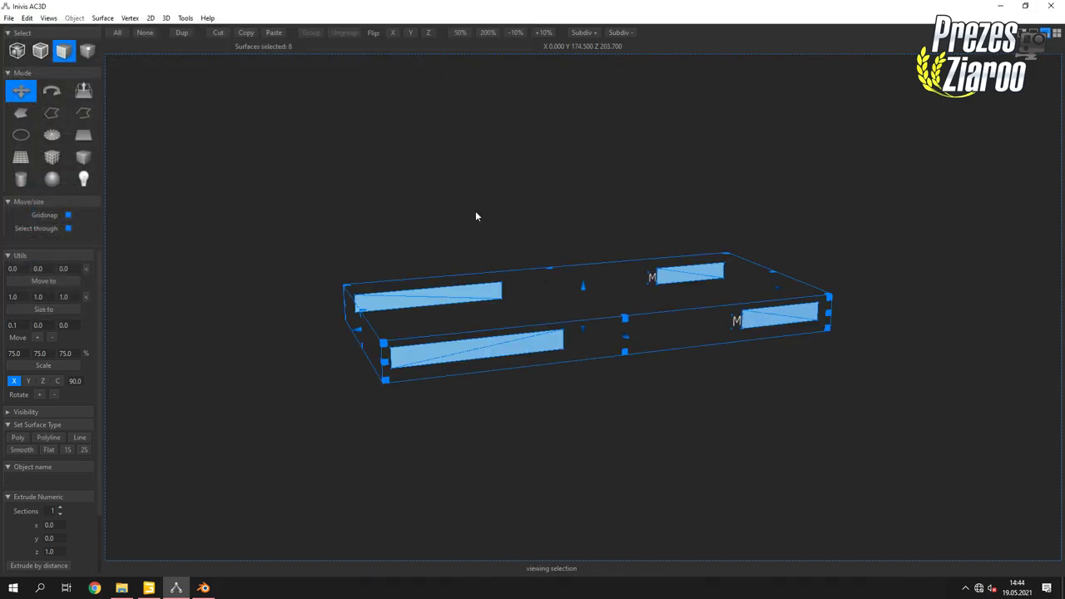
Move the M letter right beside C-355 so it reads C-355M.
{"action": "left_click_drag", "start_coordinate": [628, 237], "coordinate": [654, 291]}
{"action": "mouse_move", "coordinate": [464, 250]}
{"action": "left_mouse_down"}
{"action": "mouse_move", "coordinate": [910, 229]}
{"action": "mouse_move", "coordinate": [583, 305]}
{"action": "mouse_move", "coordinate": [739, 305]}
{"action": "left_mouse_up"}
{"action": "left_click", "coordinate": [582, 304]}
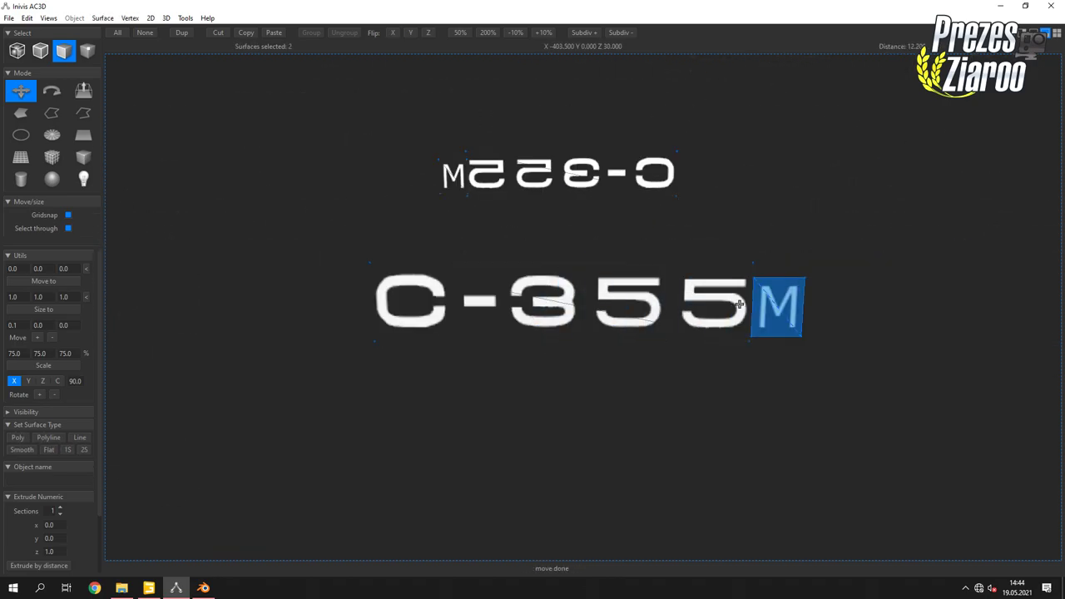
{"action": "left_click_drag", "start_coordinate": [863, 239], "coordinate": [511, 289]}
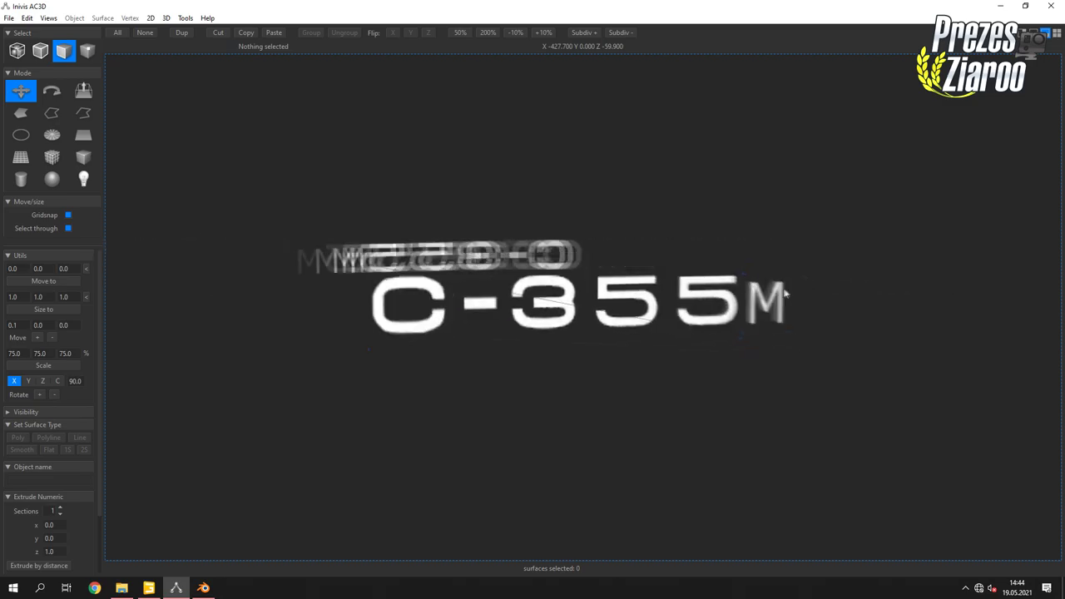
Select the whole lettering model and export it as Wavefront OBJ.
{"action": "left_click", "coordinate": [40, 52]}
{"action": "left_click", "coordinate": [577, 278]}
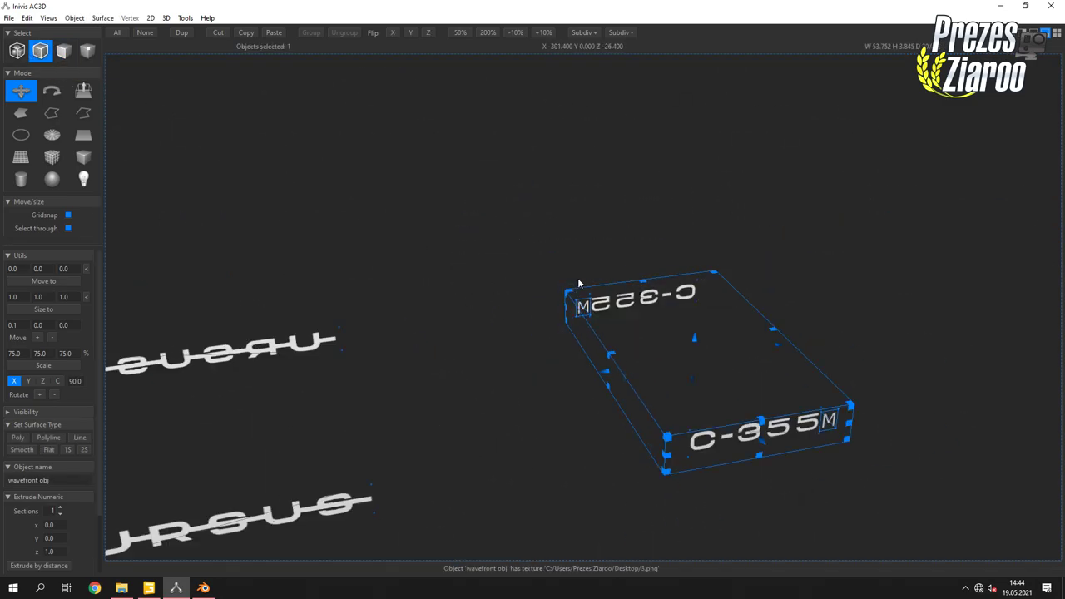
{"action": "left_click", "coordinate": [8, 17]}
{"action": "left_click", "coordinate": [47, 95]}
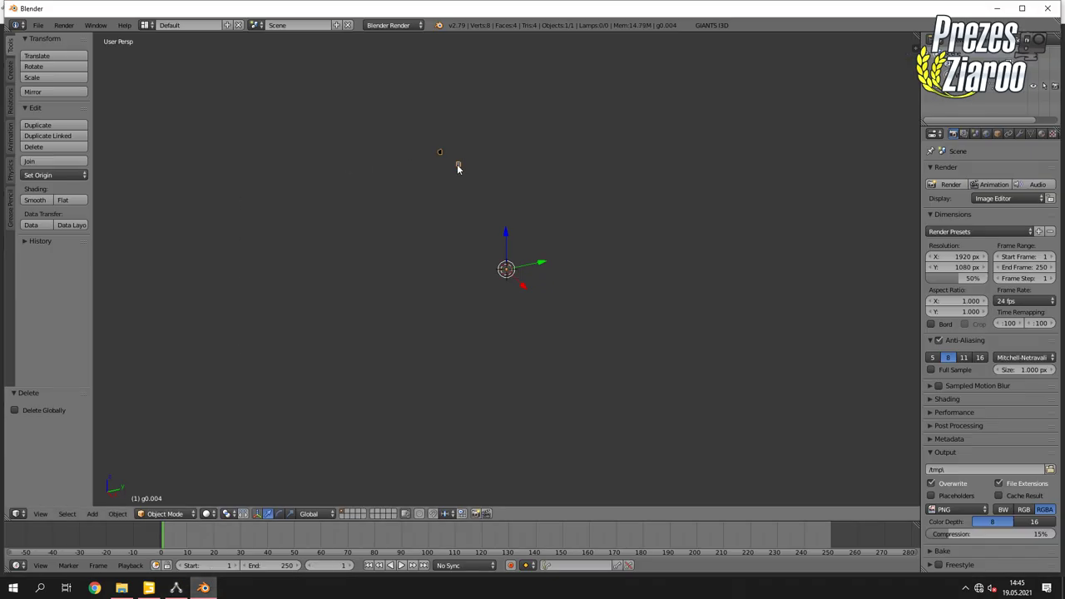
Import m 1.obj into Blender.
{"action": "left_click", "coordinate": [39, 25]}
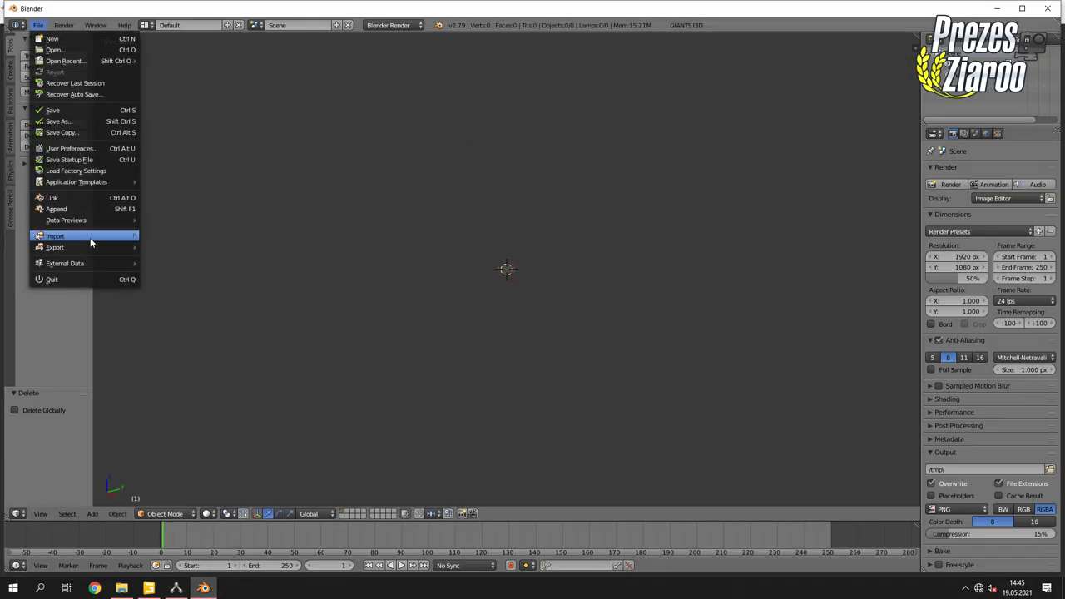
{"action": "mouse_move", "coordinate": [90, 237]}
{"action": "left_click", "coordinate": [264, 172]}
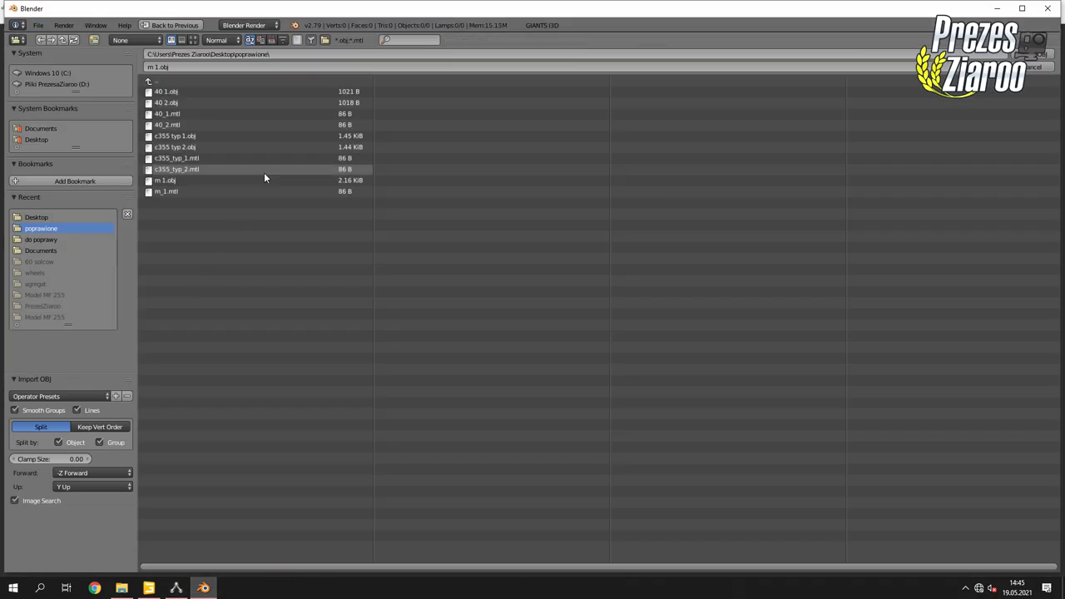
{"action": "double_click", "coordinate": [191, 178]}
{"action": "left_click", "coordinate": [177, 589]}
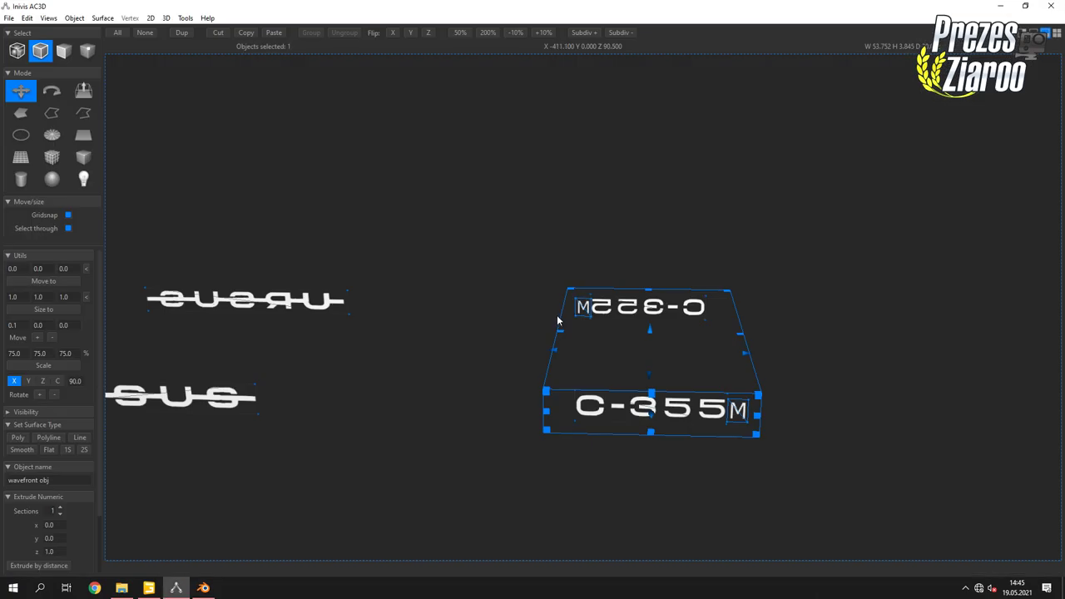
Export the model as Wavefront OBJ, overwriting the existing file.
{"action": "left_click_drag", "start_coordinate": [557, 321], "coordinate": [357, 176]}
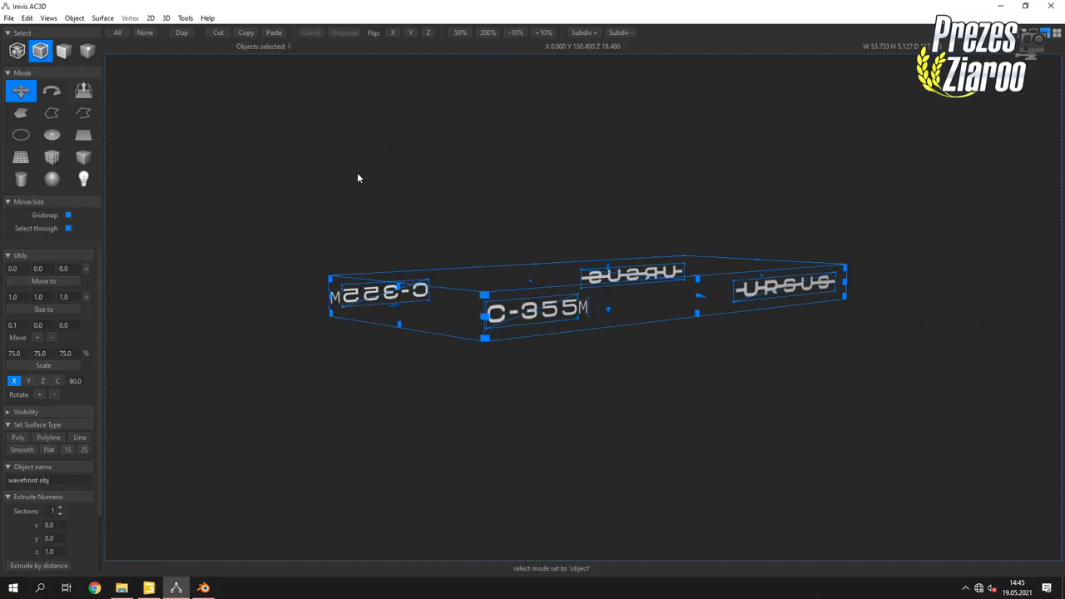
{"action": "left_click", "coordinate": [8, 18]}
{"action": "mouse_move", "coordinate": [33, 88]}
{"action": "left_click", "coordinate": [157, 343]}
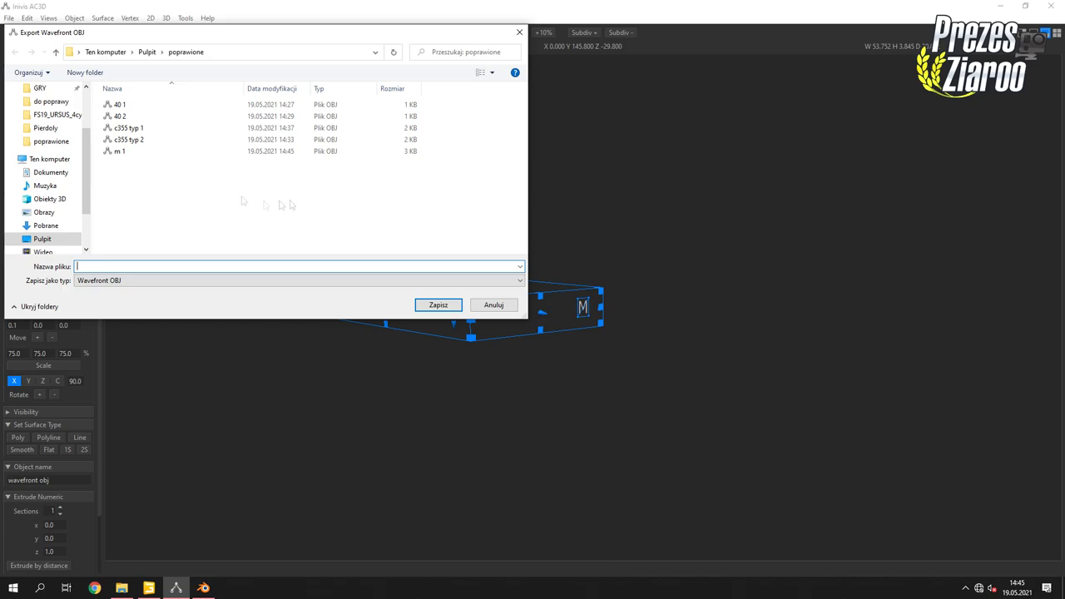
{"action": "left_click", "coordinate": [431, 305]}
{"action": "left_click", "coordinate": [564, 294]}
In Blender, import the re-exported model and start an I3D export.
{"action": "left_click", "coordinate": [203, 589]}
{"action": "left_click", "coordinate": [39, 25]}
{"action": "mouse_move", "coordinate": [59, 236]}
{"action": "left_click", "coordinate": [187, 313]}
{"action": "double_click", "coordinate": [190, 183]}
{"action": "left_click", "coordinate": [38, 25]}
{"action": "left_click", "coordinate": [191, 318]}
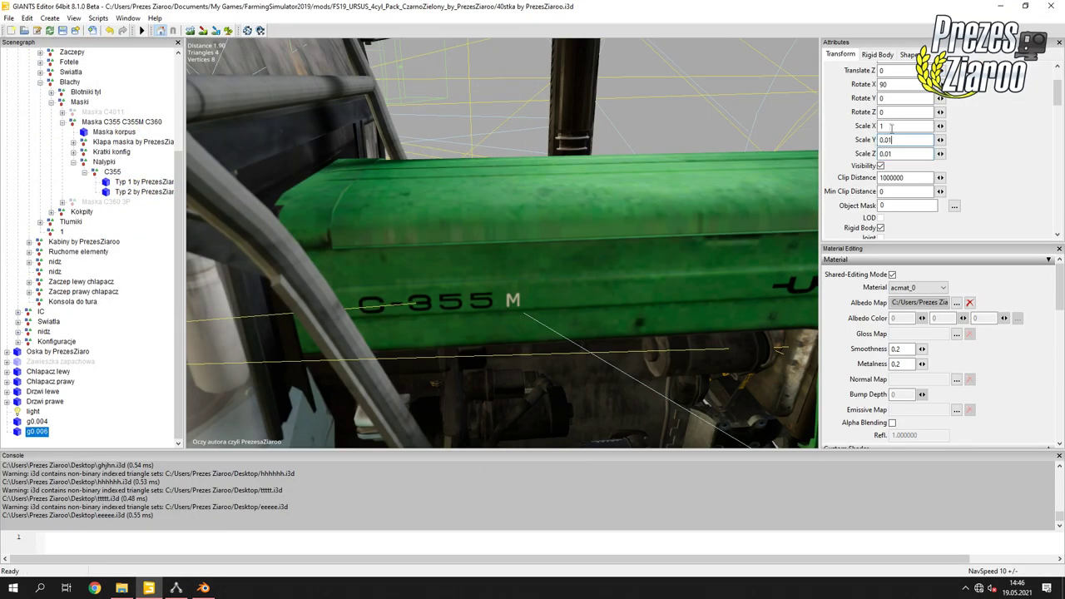
Freeze the M decal's transforms, duplicate C355 as C355 M, and move g0.006 into it.
{"action": "left_click", "coordinate": [27, 17]}
{"action": "left_click", "coordinate": [58, 124]}
{"action": "left_click", "coordinate": [73, 193]}
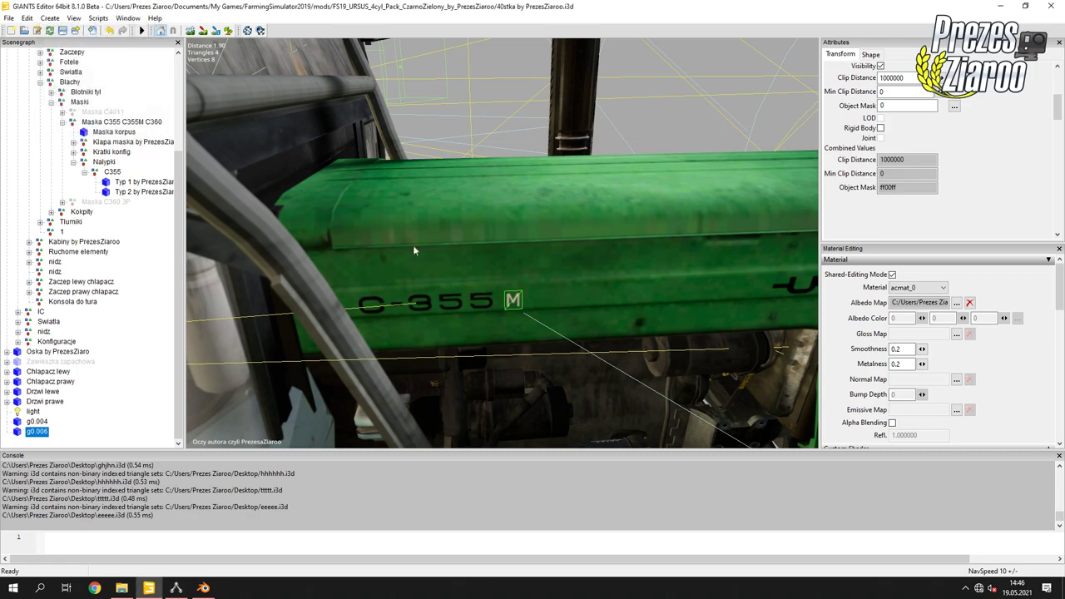
{"action": "left_click", "coordinate": [114, 172]}
{"action": "key", "text": "ctrl+d"}
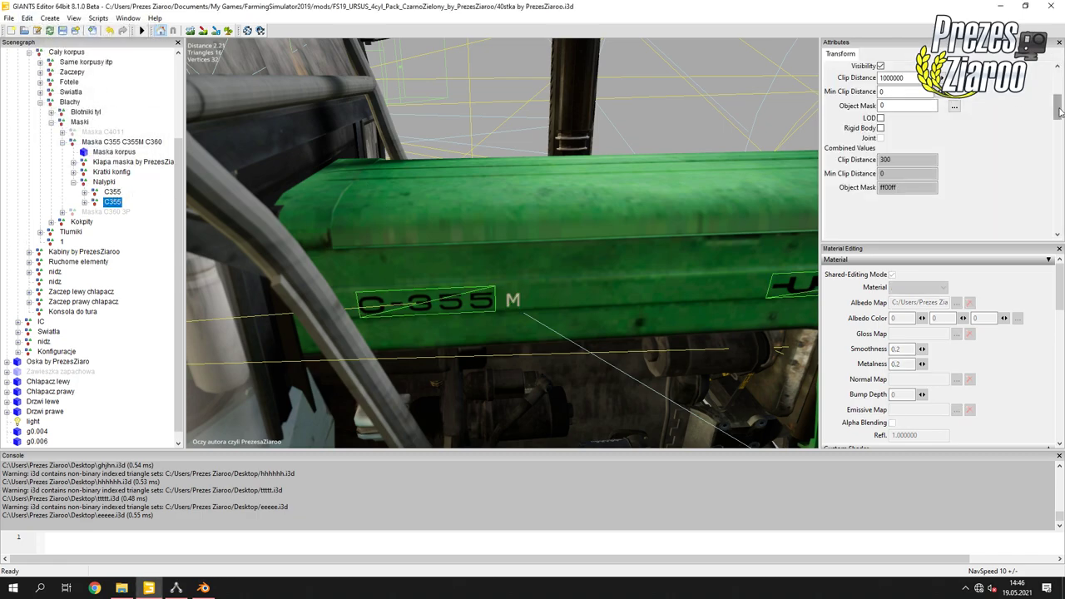
{"action": "scroll", "coordinate": [33, 437], "scroll_direction": "down", "scroll_amount": 1}
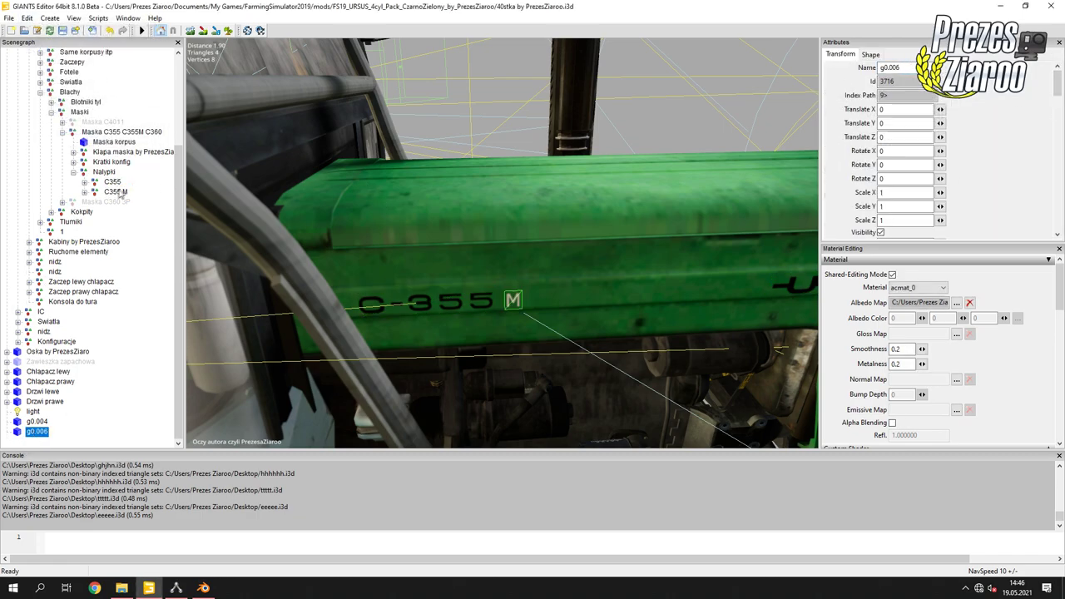
{"action": "left_click_drag", "start_coordinate": [121, 193], "coordinate": [118, 194]}
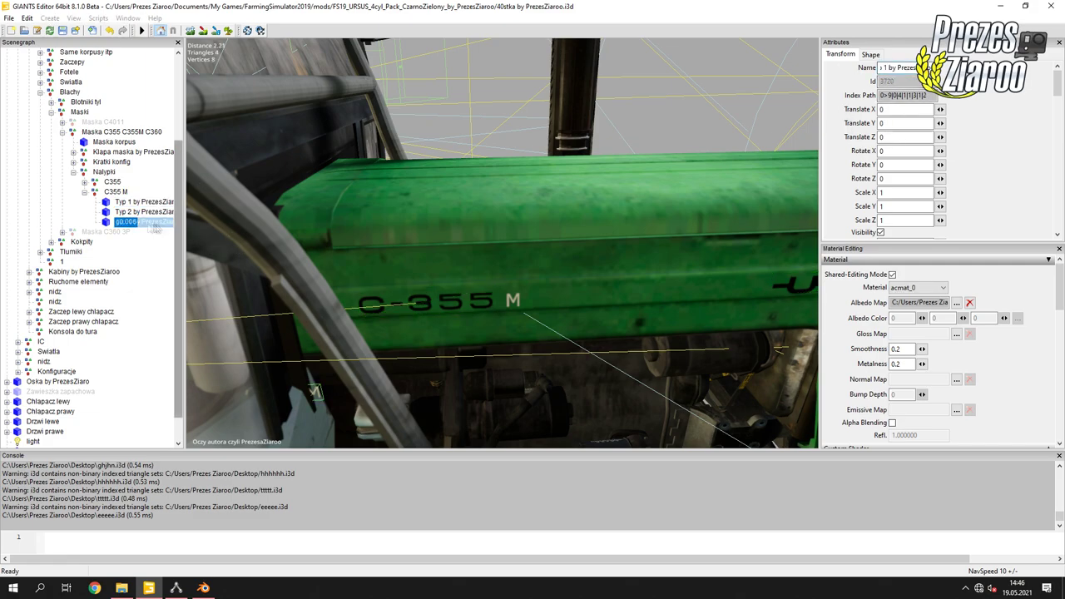
{"action": "key", "text": "Return"}
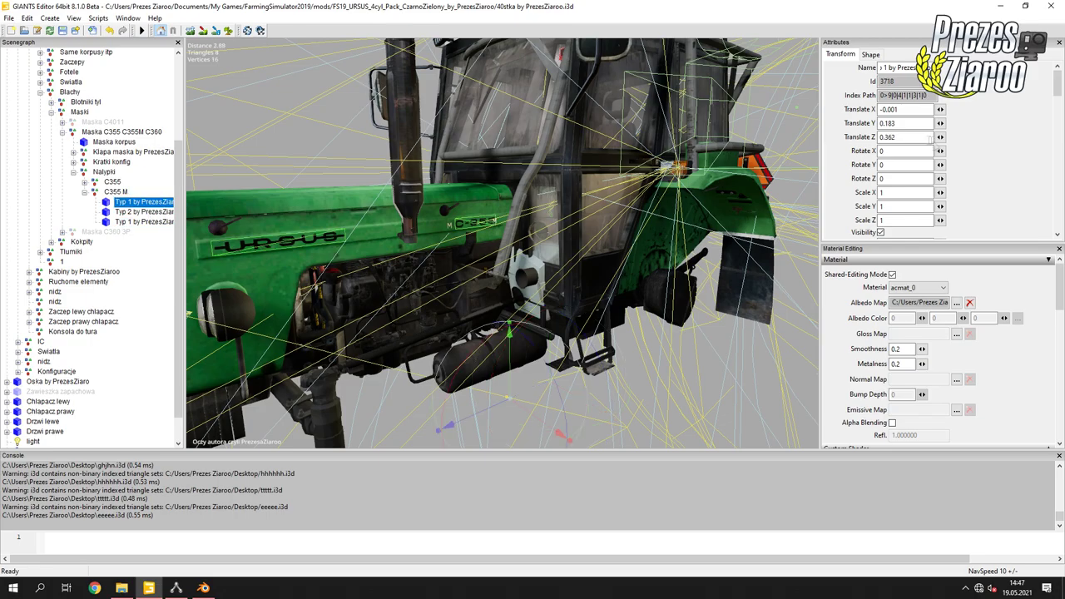
Frame the M decal, discard leftover g0 nodes, and restore the Typ decals under C355.
{"action": "key", "text": "f"}
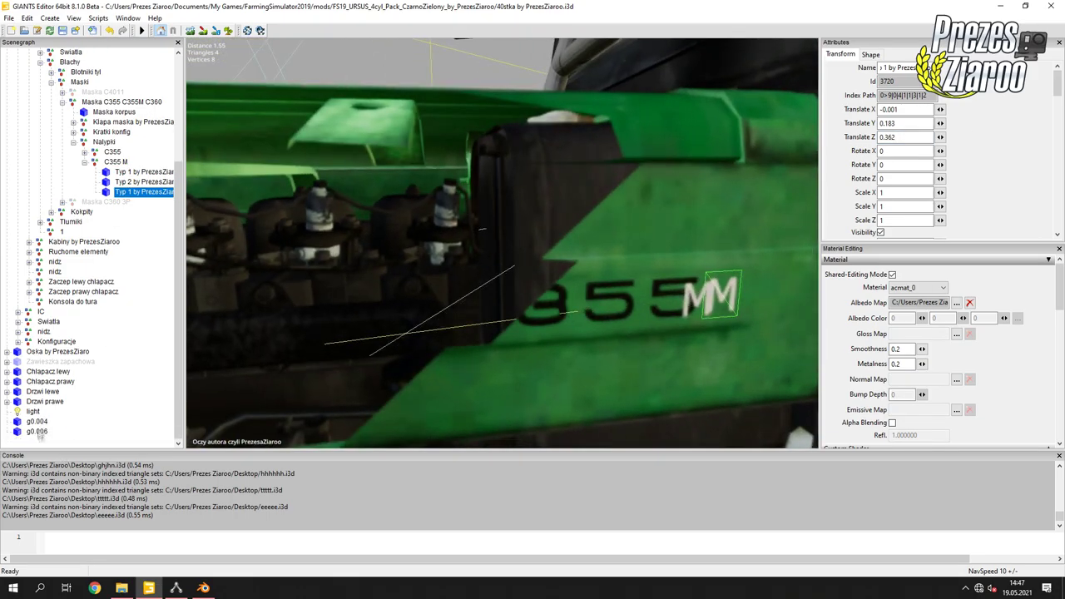
{"action": "key", "text": "ctrl+z"}
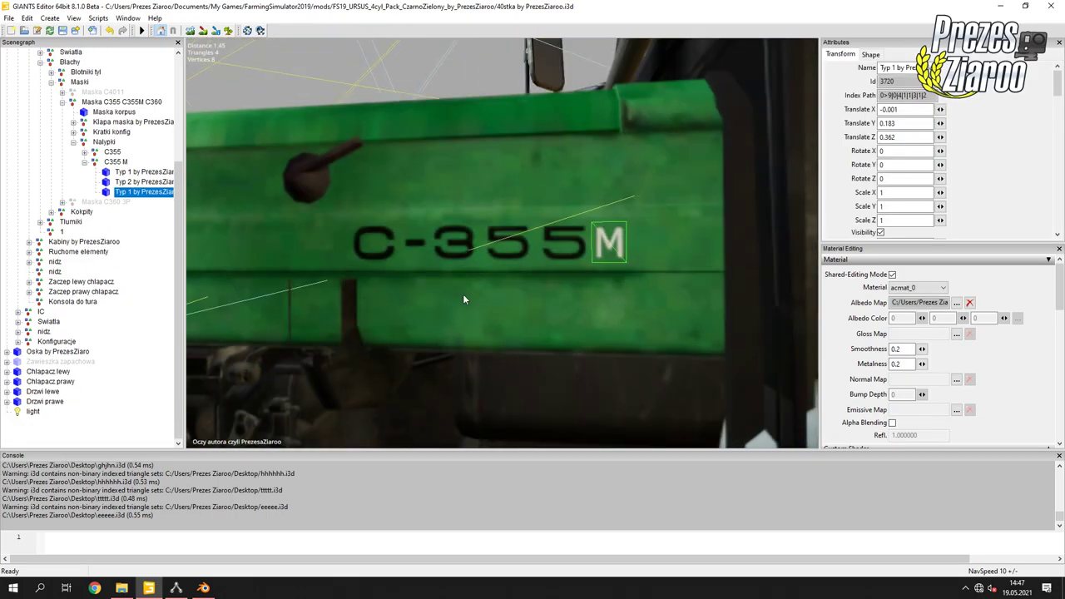
{"action": "middle_click_drag", "start_coordinate": [477, 299], "coordinate": [615, 313]}
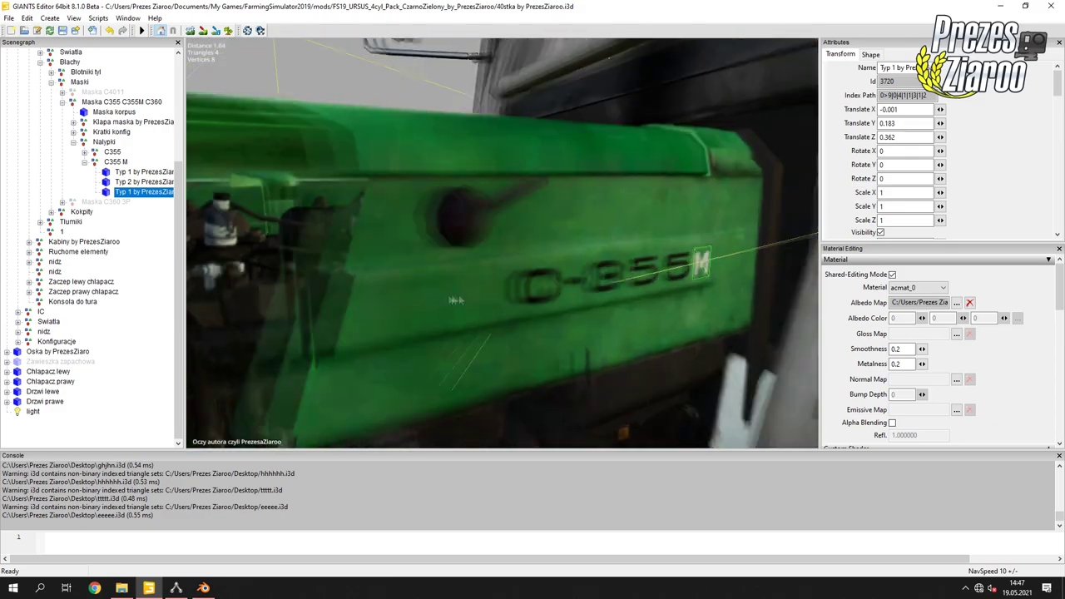
{"action": "key", "text": "ctrl+z"}
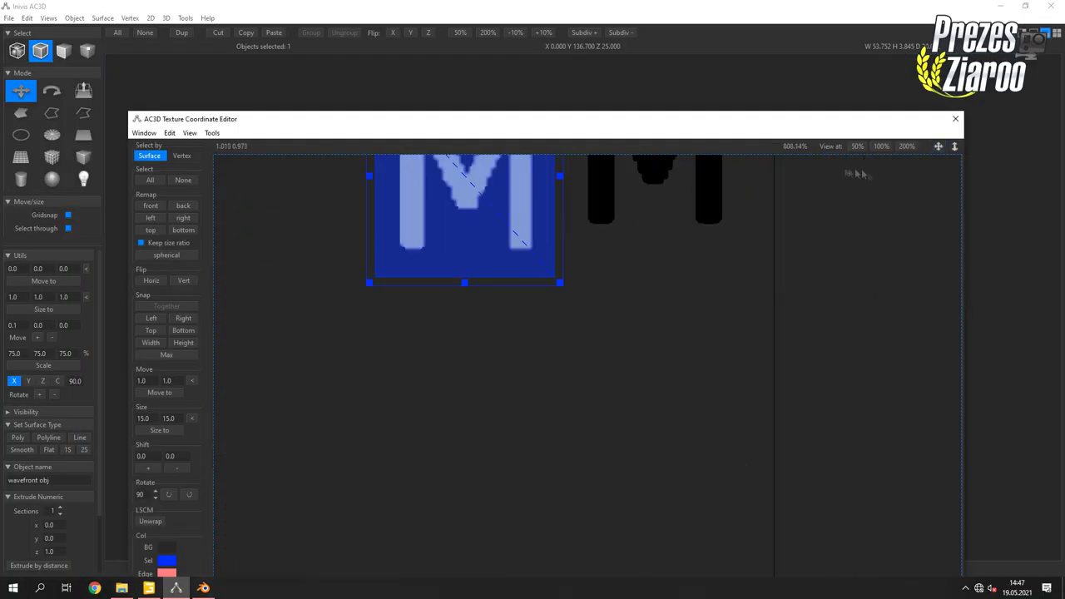
Shift the M decal's UV face from the white M onto the black M.
{"action": "mouse_move", "coordinate": [609, 344]}
{"action": "left_mouse_down"}
{"action": "mouse_move", "coordinate": [643, 338]}
{"action": "mouse_move", "coordinate": [434, 352]}
{"action": "left_mouse_up"}
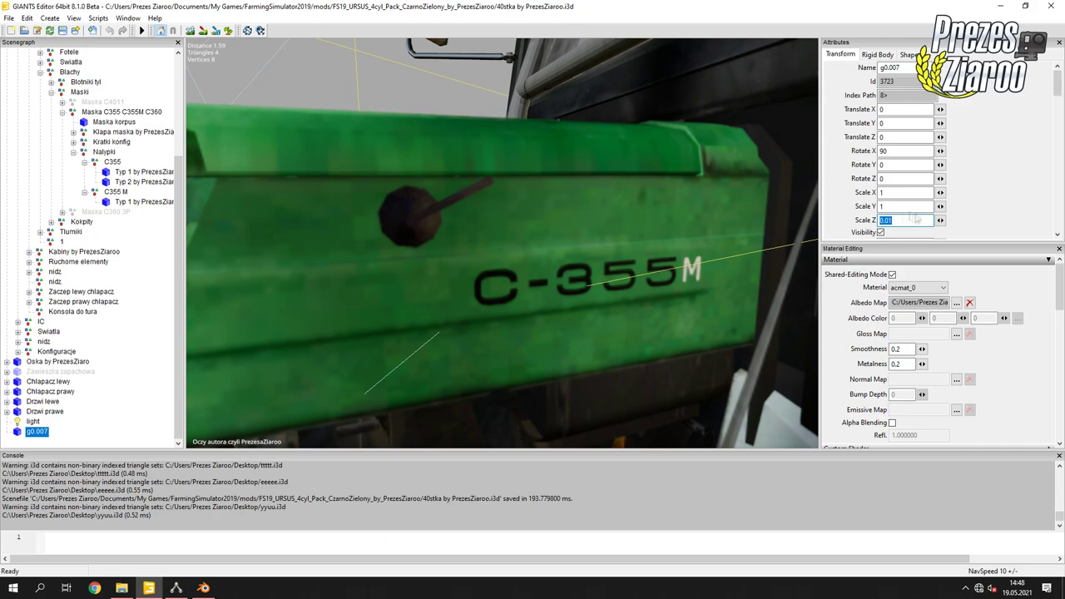
Confirm the imported decal's scale, freeze its transforms, and paste it under C355 M.
{"action": "key", "text": "Return"}
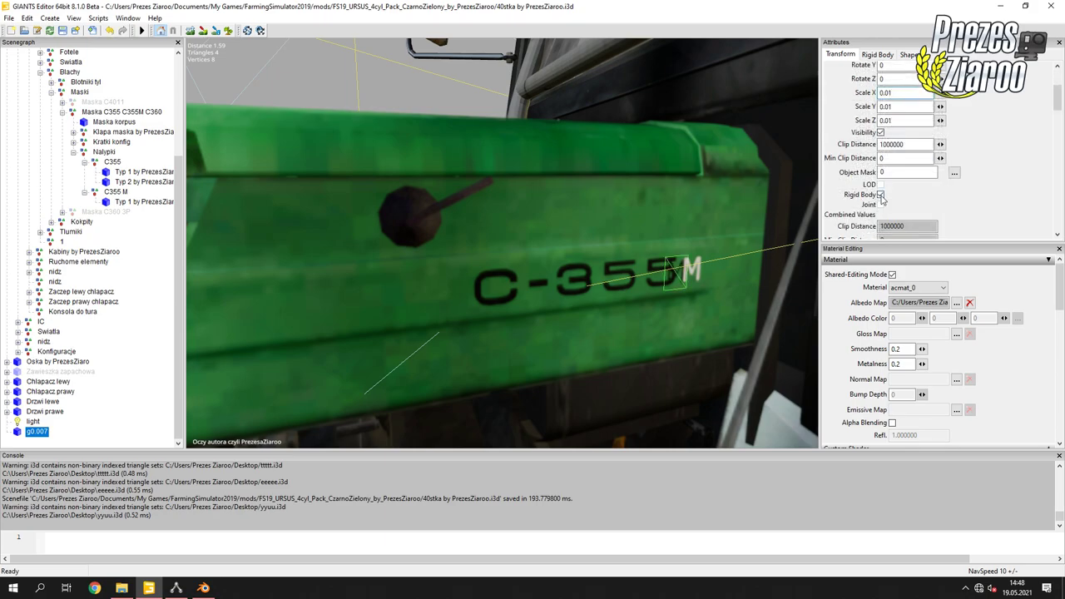
{"action": "left_click", "coordinate": [26, 17]}
{"action": "left_click", "coordinate": [92, 147]}
{"action": "left_click", "coordinate": [72, 132]}
{"action": "left_click", "coordinate": [27, 17]}
{"action": "left_click", "coordinate": [62, 81]}
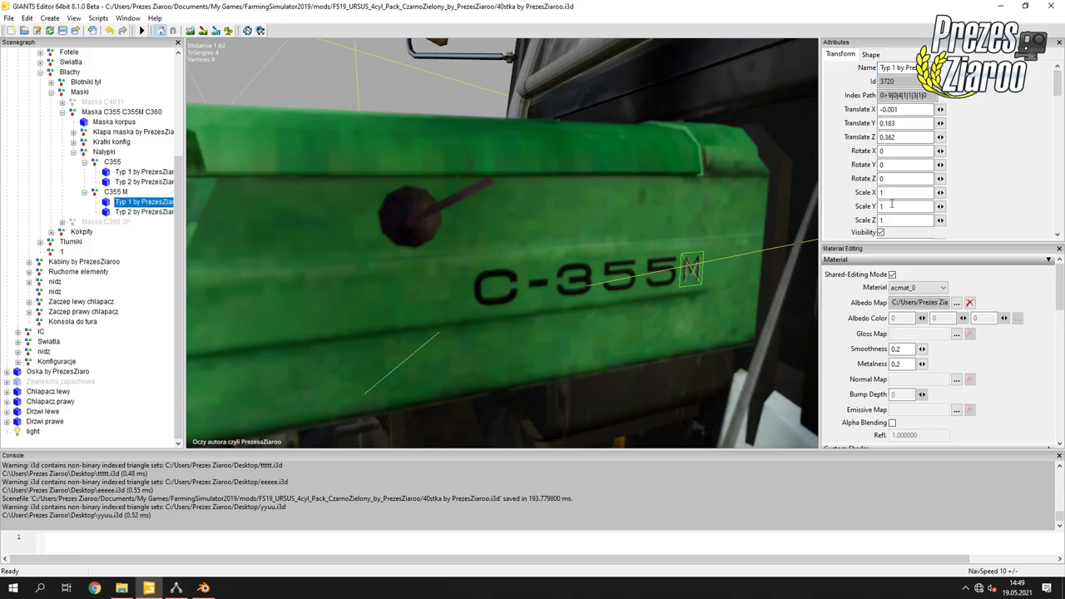
Hide the C355 and C355 M decal groups.
{"action": "mouse_move", "coordinate": [392, 274]}
{"action": "middle_mouse_down"}
{"action": "mouse_move", "coordinate": [466, 250]}
{"action": "mouse_move", "coordinate": [566, 261]}
{"action": "middle_mouse_up"}
{"action": "left_click", "coordinate": [566, 261]}
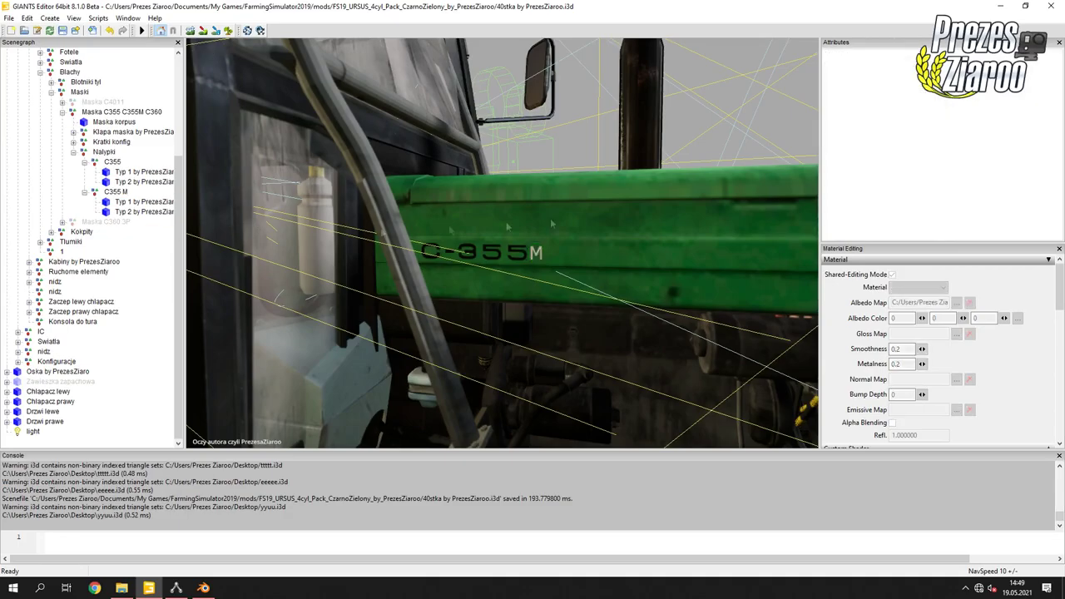
{"action": "middle_click_drag", "start_coordinate": [213, 235], "coordinate": [333, 250]}
{"action": "left_click", "coordinate": [333, 250]}
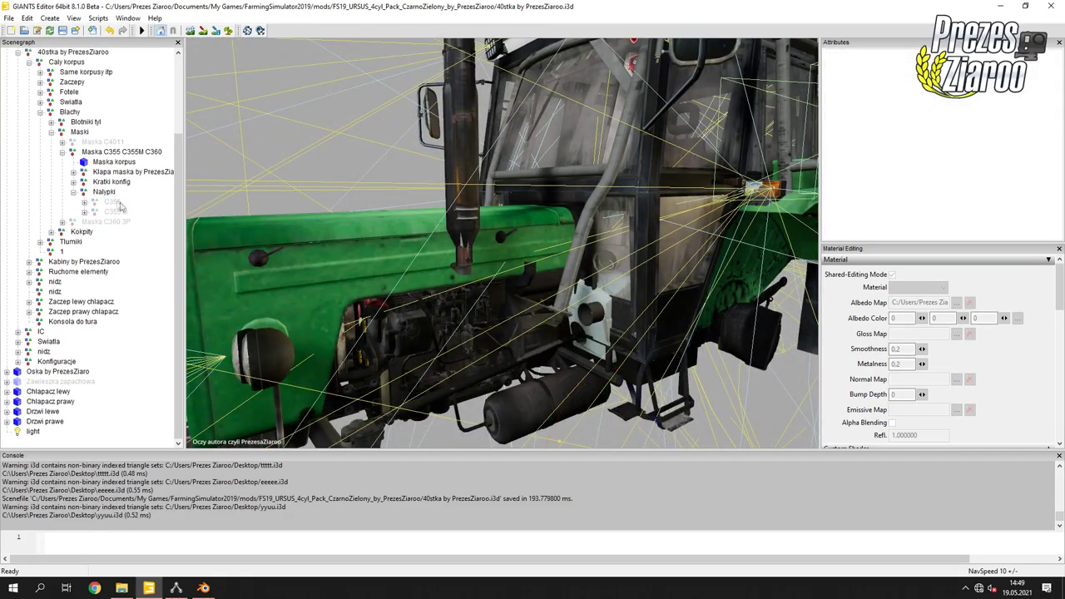
Open the hood badge model and map it onto the white URSUS C-3603P lettering.
{"action": "left_click", "coordinate": [8, 18]}
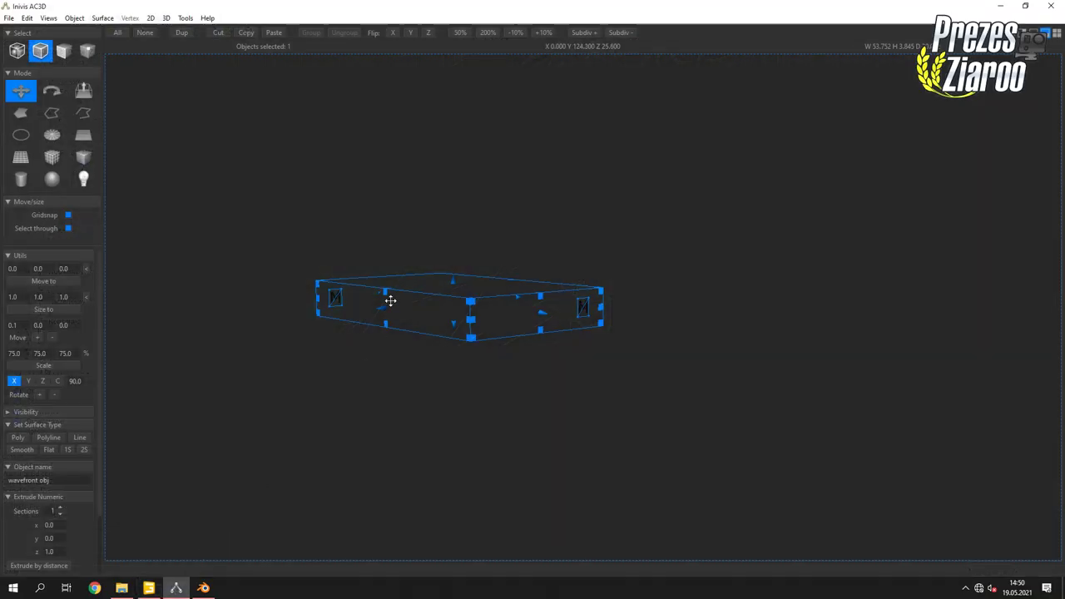
{"action": "left_click", "coordinate": [8, 18]}
{"action": "left_click", "coordinate": [34, 94]}
{"action": "left_click", "coordinate": [138, 130]}
{"action": "double_click", "coordinate": [138, 129]}
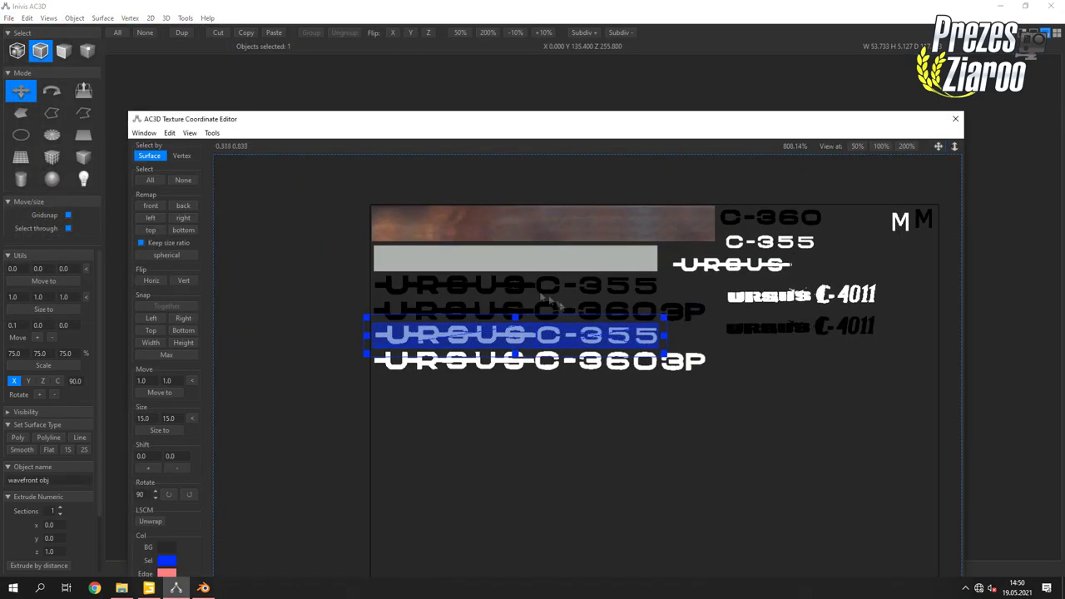
{"action": "left_click_drag", "start_coordinate": [520, 310], "coordinate": [529, 339]}
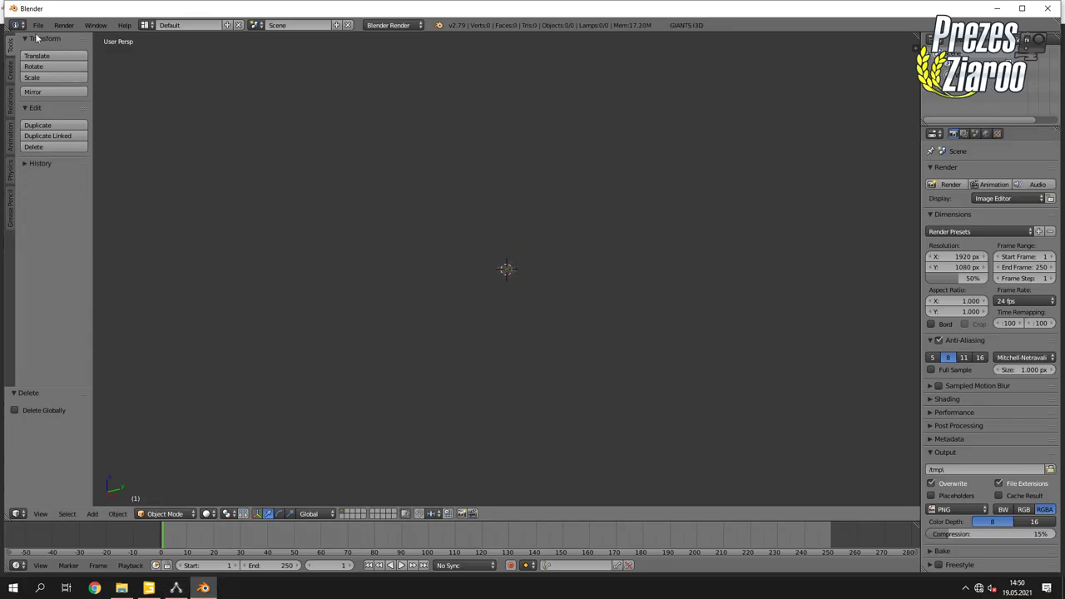
Import the exported badge OBJ into Blender and export it as I3D.
{"action": "left_click", "coordinate": [38, 25]}
{"action": "left_click", "coordinate": [191, 314]}
{"action": "double_click", "coordinate": [185, 134]}
{"action": "left_click", "coordinate": [38, 25]}
{"action": "left_click", "coordinate": [200, 321]}
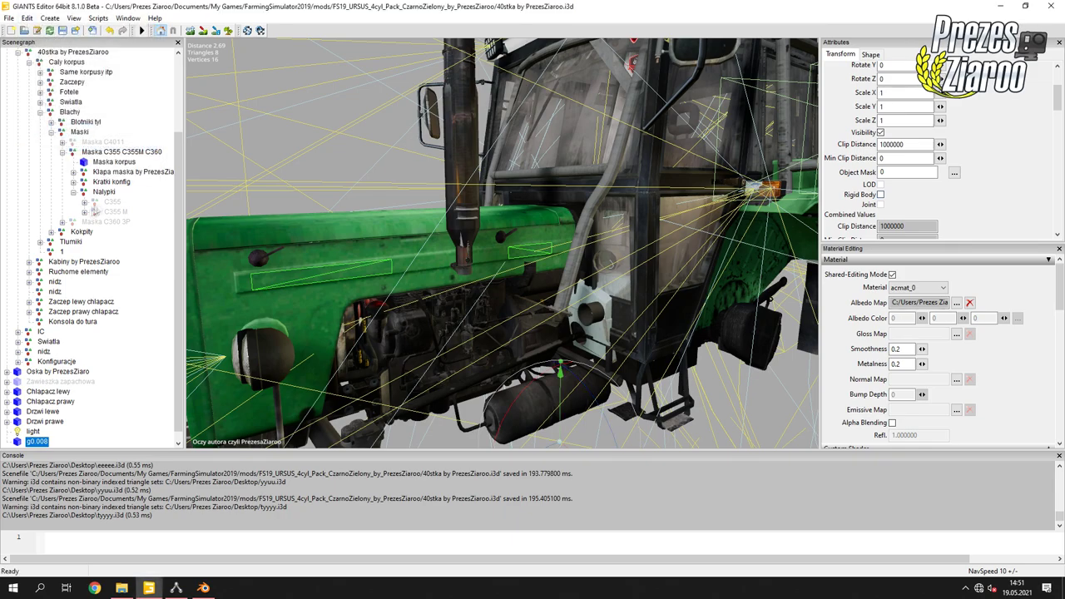
Move g0.008 into the C360 group and delete the old URSUS and C-360 decals.
{"action": "scroll", "coordinate": [892, 67], "scroll_direction": "up", "scroll_amount": 3}
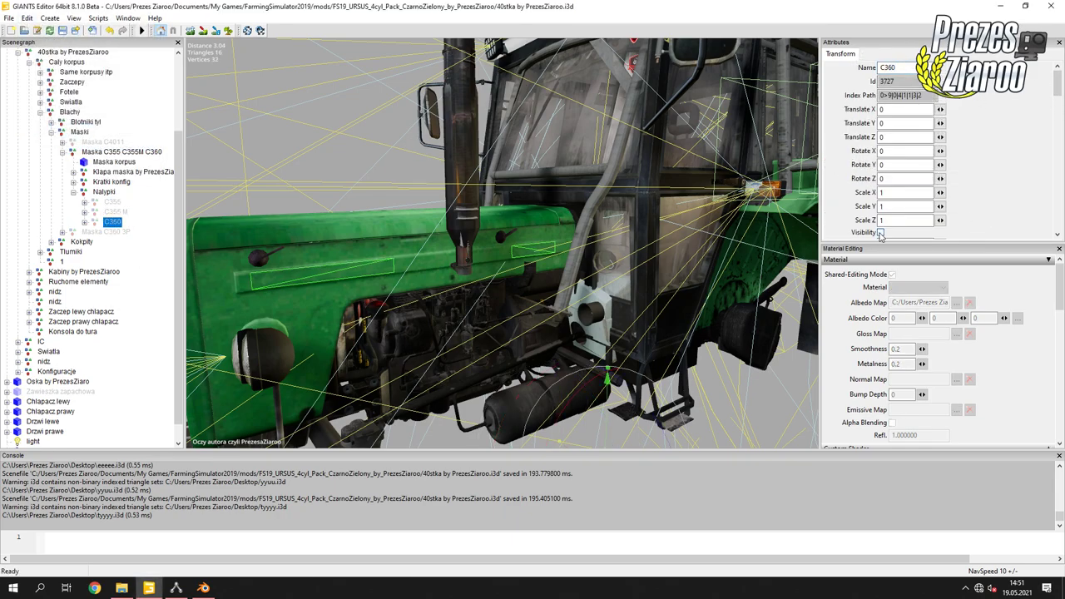
{"action": "left_click_drag", "start_coordinate": [111, 207], "coordinate": [112, 203]}
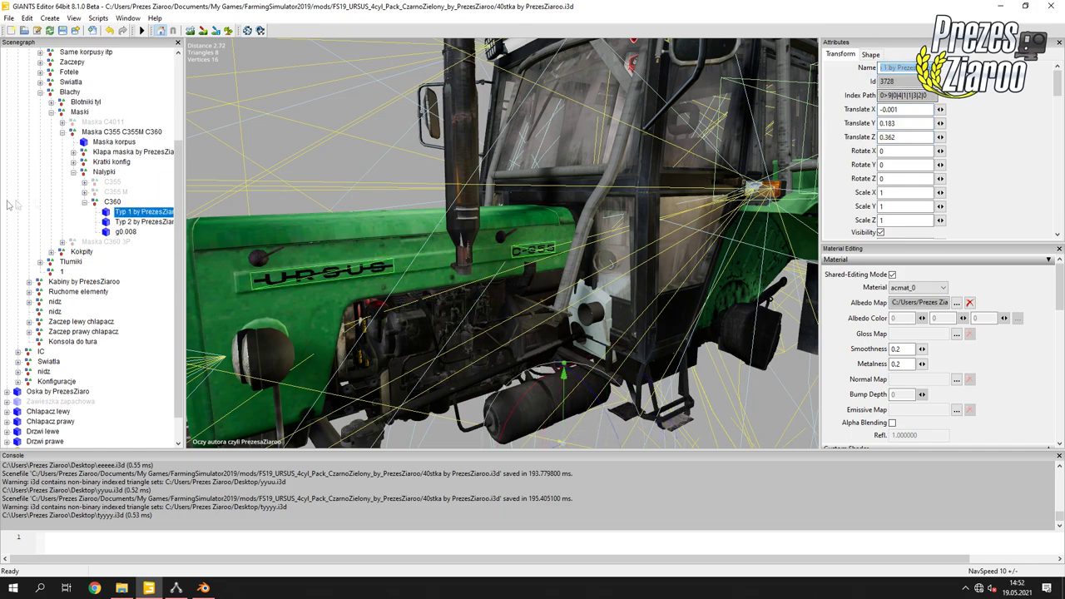
{"action": "key", "text": "Delete"}
{"action": "key", "text": "Delete"}
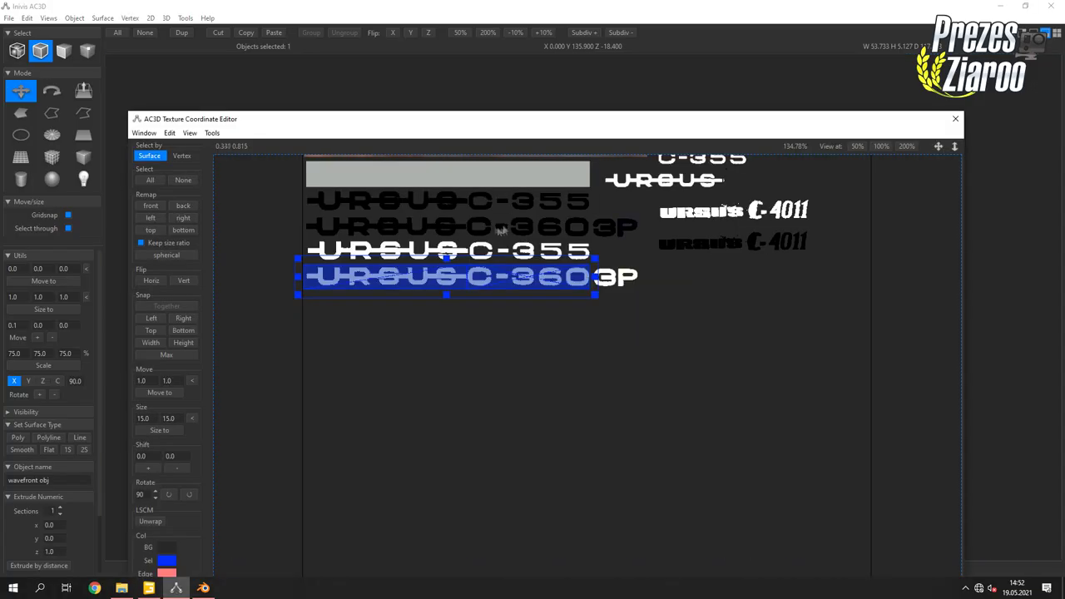
Map the badge to the black C-3603P strip and export it as OBJ 60 2.
{"action": "scroll", "coordinate": [532, 317], "scroll_direction": "up", "scroll_amount": 2}
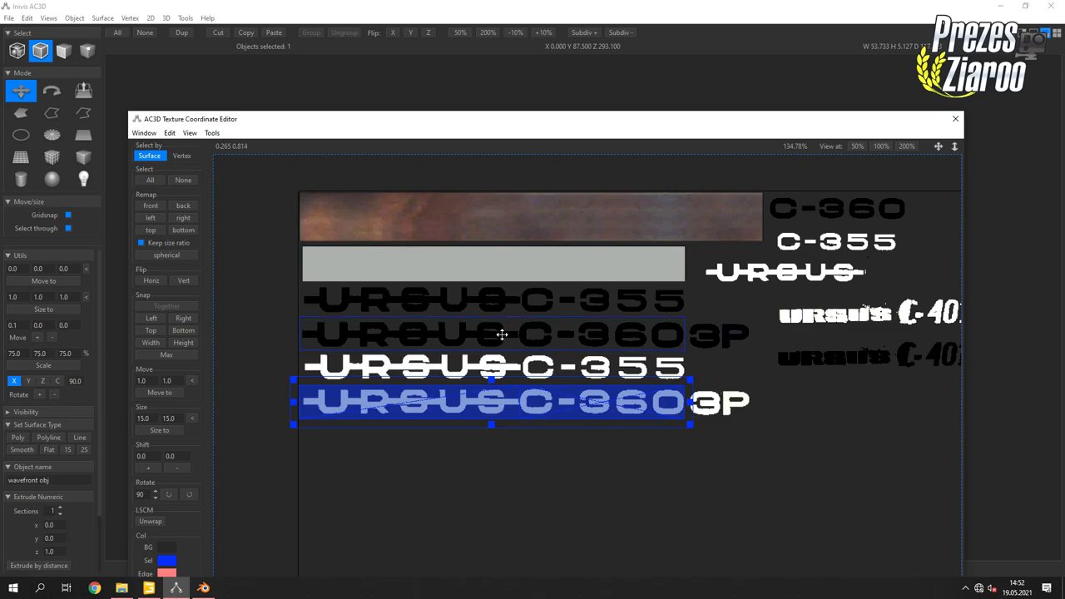
{"action": "left_click", "coordinate": [502, 333]}
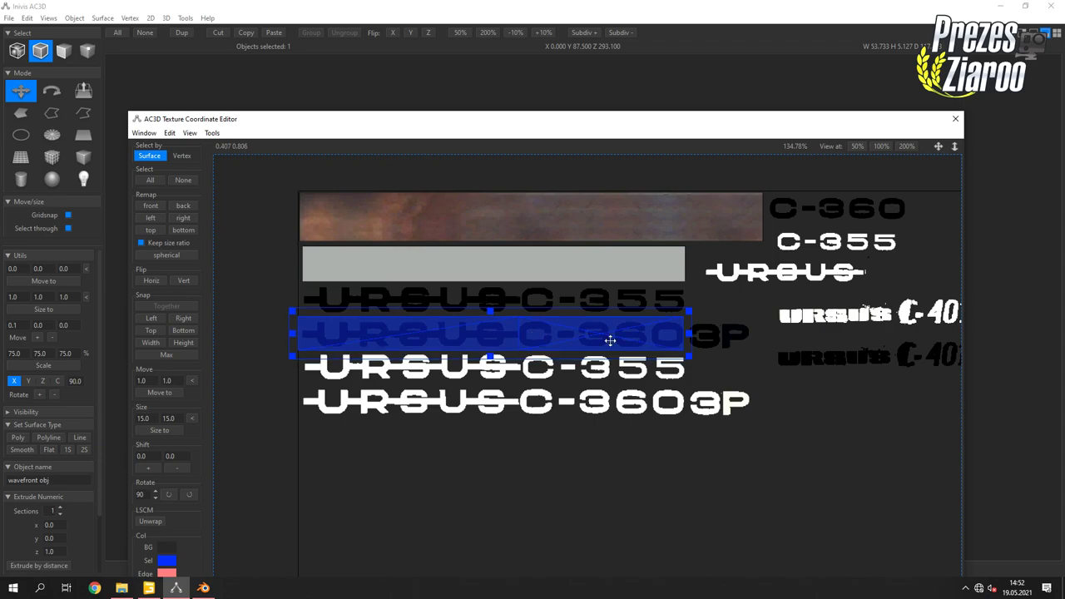
{"action": "left_click", "coordinate": [955, 119]}
{"action": "left_click_drag", "start_coordinate": [941, 161], "coordinate": [771, 365]}
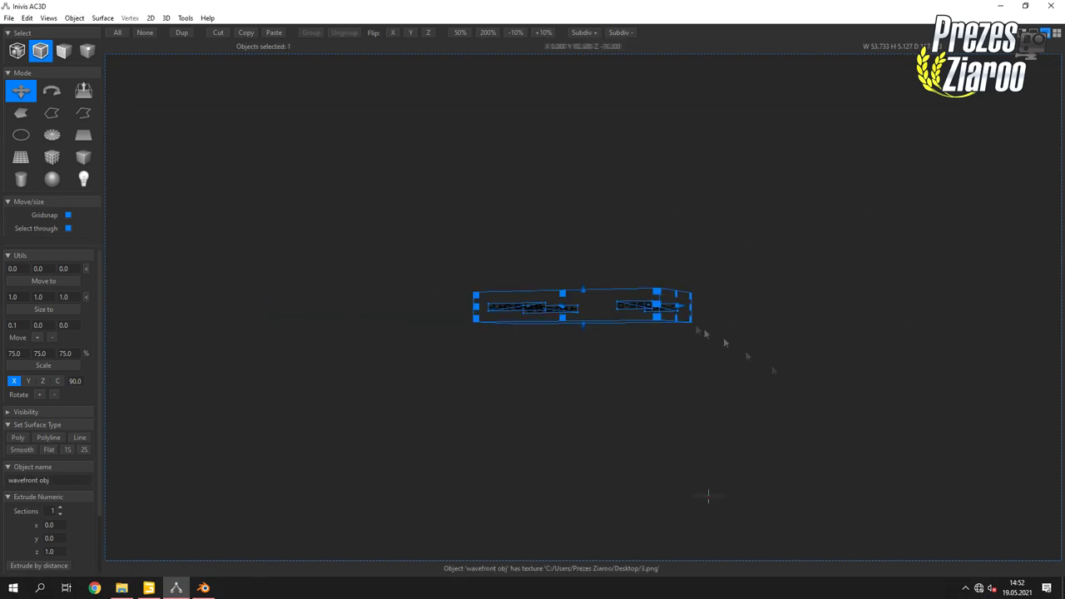
{"action": "left_click", "coordinate": [9, 18]}
{"action": "mouse_move", "coordinate": [23, 88]}
{"action": "left_click", "coordinate": [121, 128]}
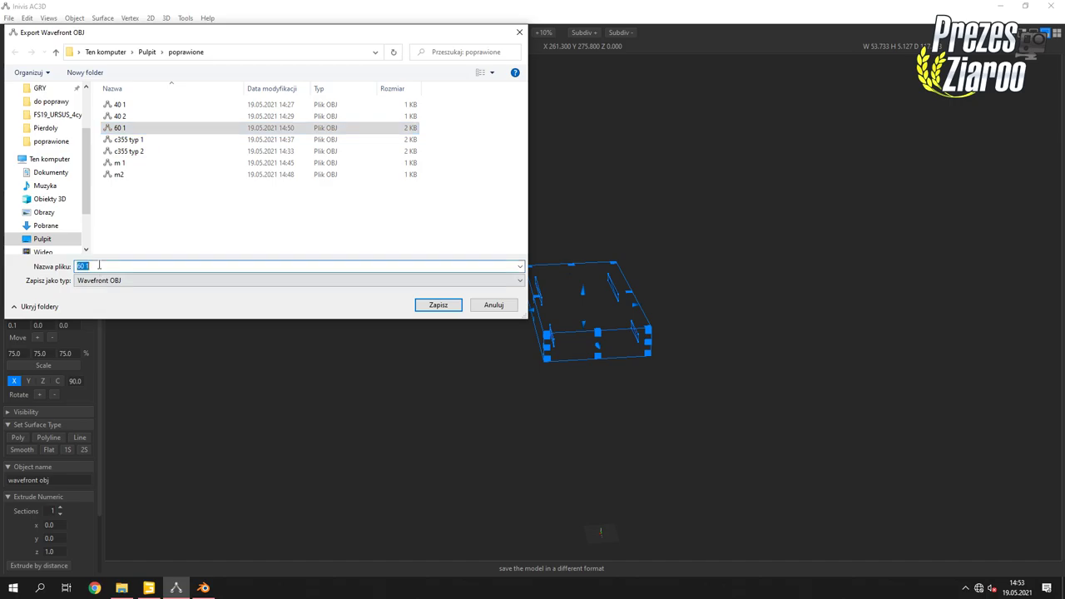
{"action": "left_click", "coordinate": [437, 304]}
In Blender, replace the scene with the new badge OBJ and export it as I3D.
{"action": "key", "text": "alt+Tab"}
{"action": "key", "text": "Delete"}
{"action": "left_click", "coordinate": [38, 25]}
{"action": "left_click", "coordinate": [171, 301]}
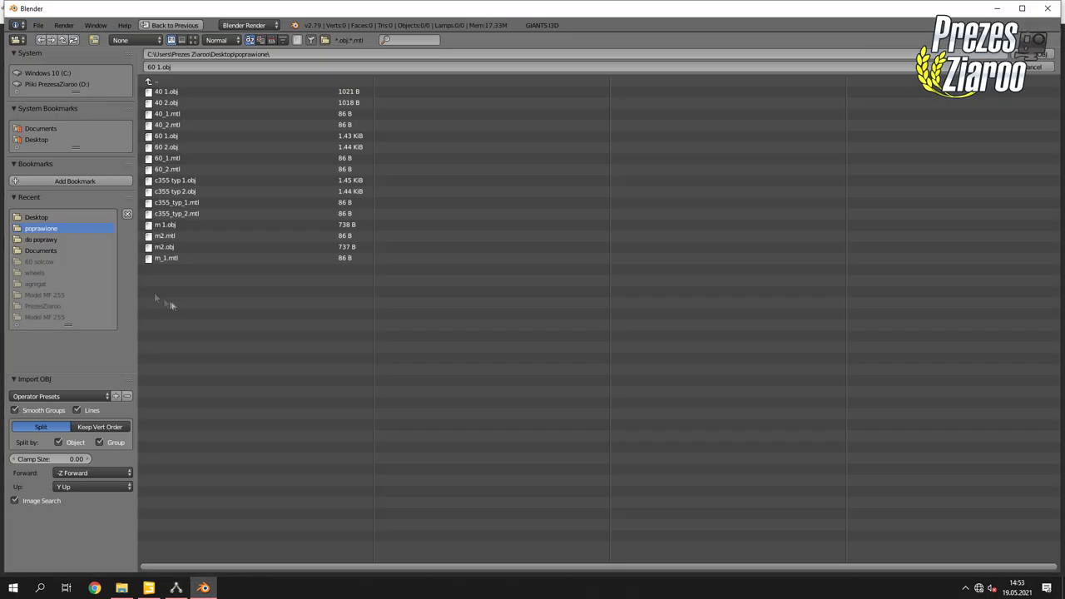
{"action": "double_click", "coordinate": [191, 172]}
{"action": "left_click", "coordinate": [38, 25]}
{"action": "left_click", "coordinate": [192, 347]}
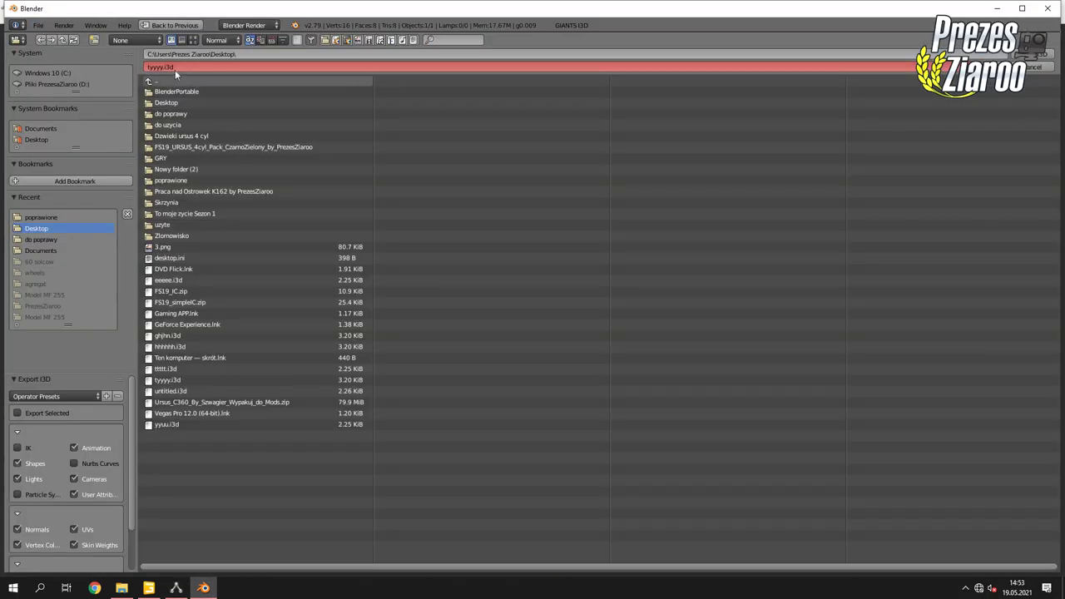
{"action": "key", "text": "Return"}
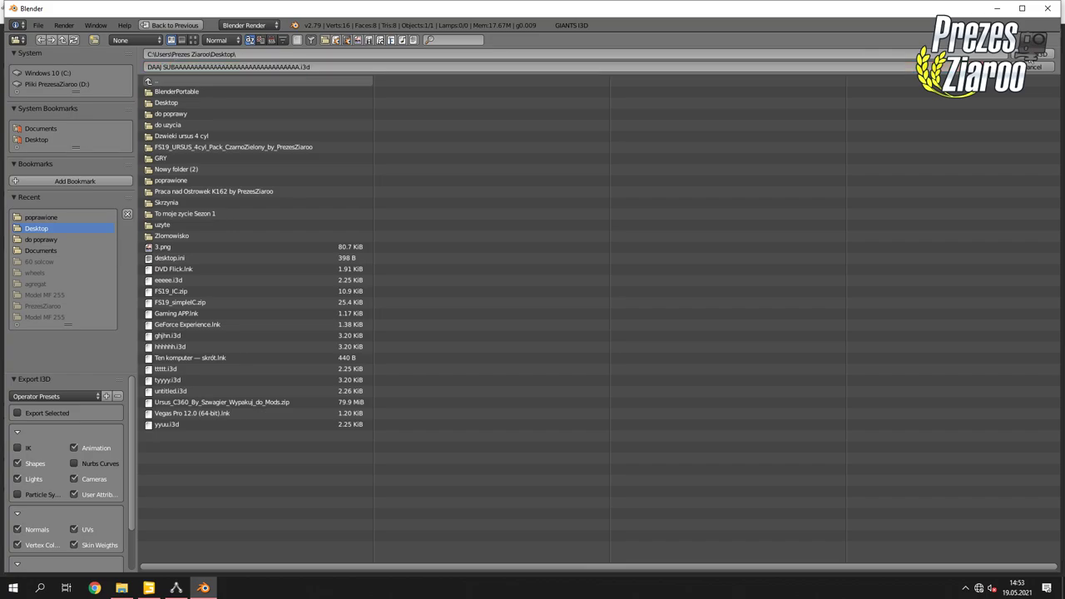
{"action": "key", "text": "alt+Tab"}
{"action": "left_click", "coordinate": [93, 32]}
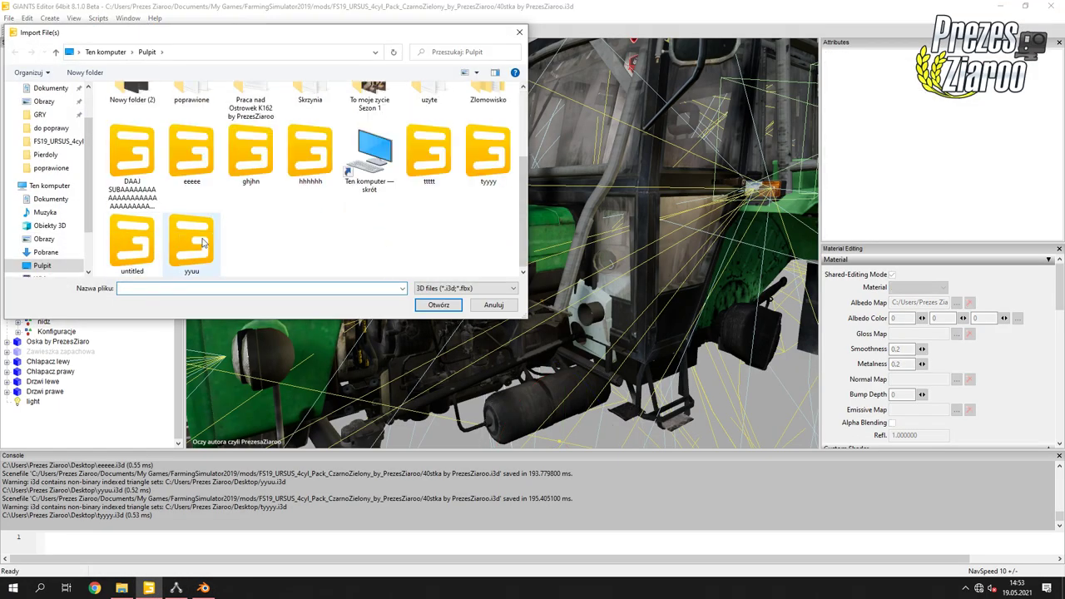
Import the exported black badge, freeze it, and place it in the C360 group as Typ 2.
{"action": "double_click", "coordinate": [124, 150]}
{"action": "key", "text": "Return"}
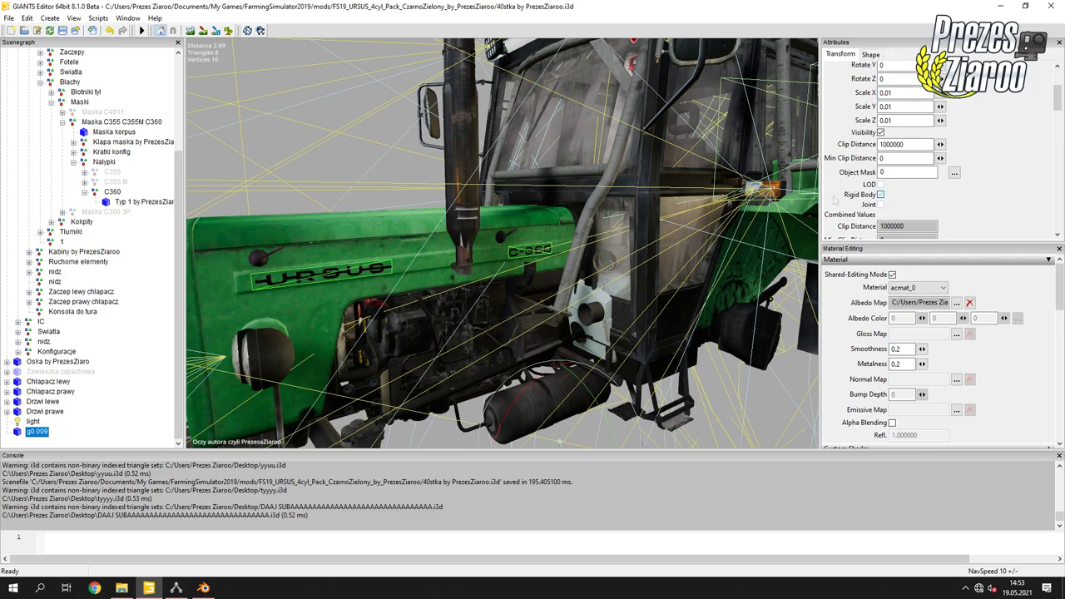
{"action": "left_click", "coordinate": [113, 195]}
{"action": "left_click_drag", "start_coordinate": [113, 194], "coordinate": [117, 201]}
{"action": "key", "text": "ctrl+c"}
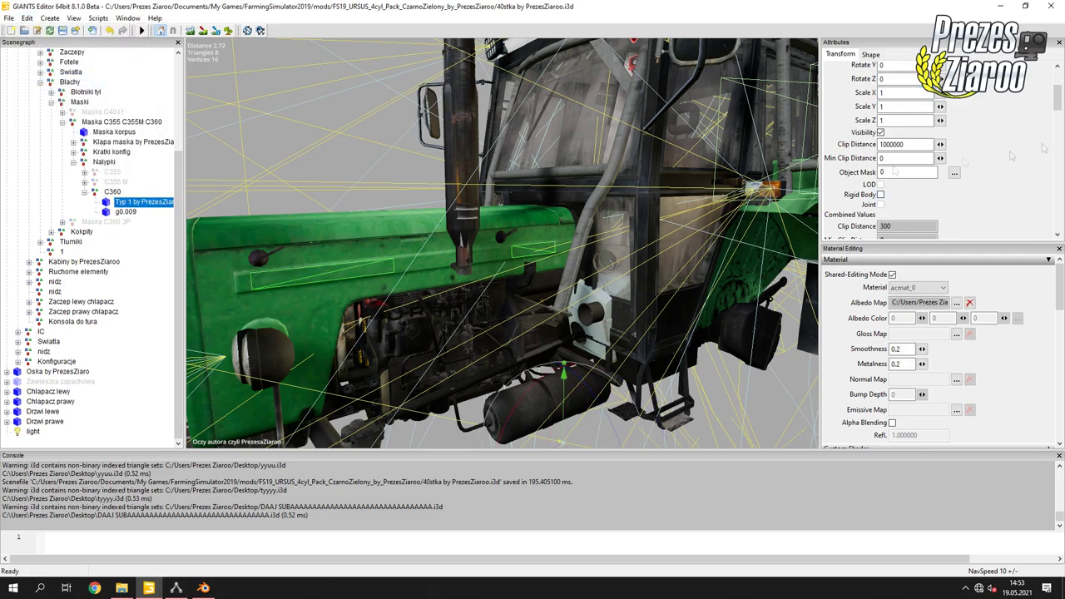
{"action": "key", "text": "Down"}
{"action": "key", "text": "Return"}
Set the Typ 2 badge's Translate Y to 0.183 to match Typ 1.
{"action": "left_click", "coordinate": [893, 122]}
{"action": "type", "text": "0.183"}
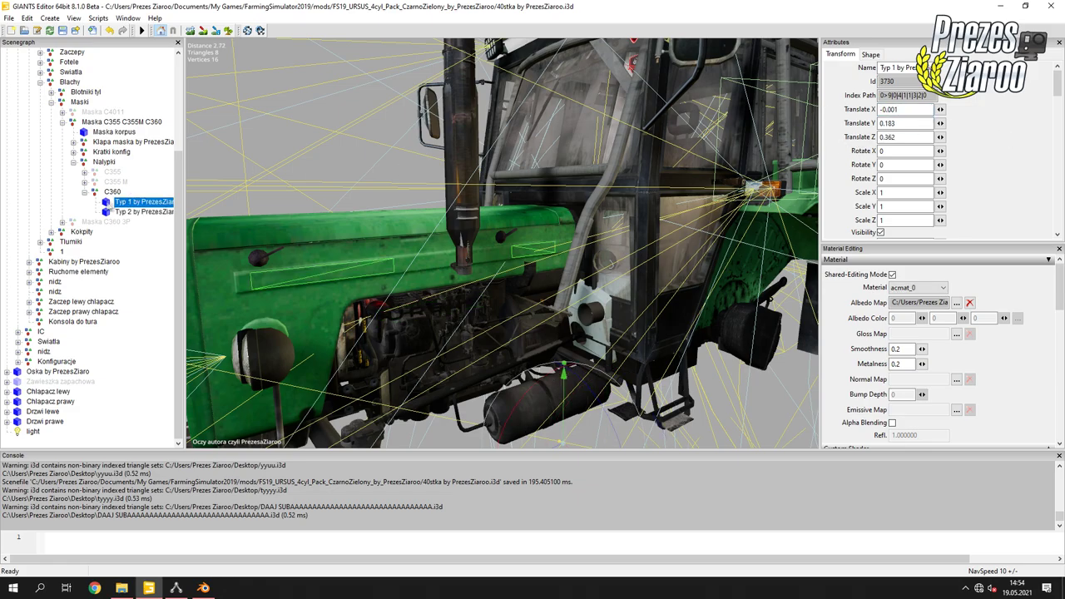
{"action": "key", "text": "Tab"}
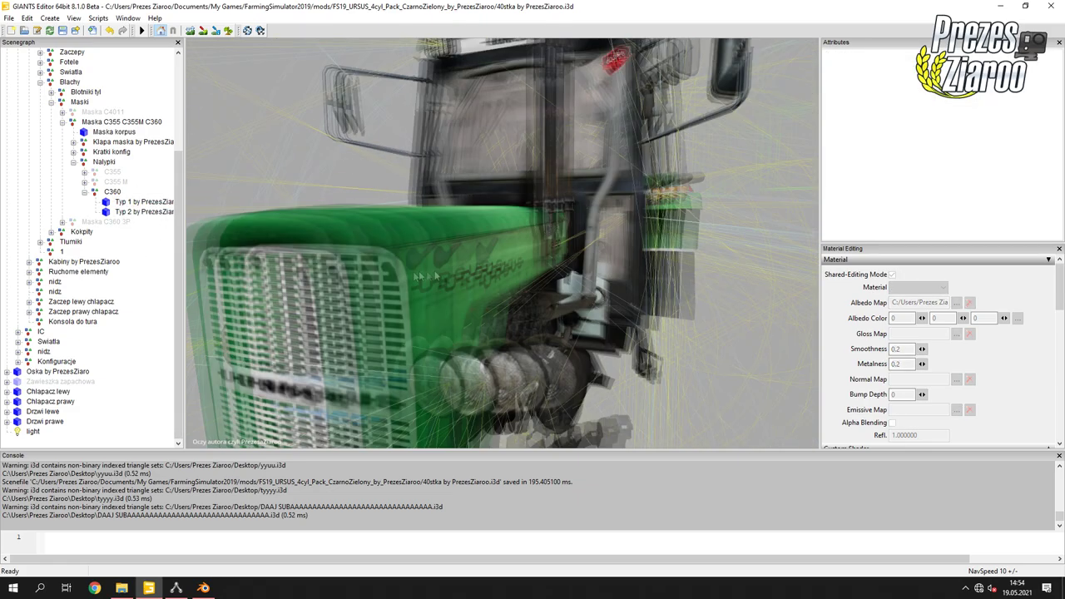
{"action": "left_click_drag", "start_coordinate": [250, 250], "coordinate": [339, 269]}
Duplicate the C360 decal group under Nalypki and collapse the original.
{"action": "left_click", "coordinate": [115, 203]}
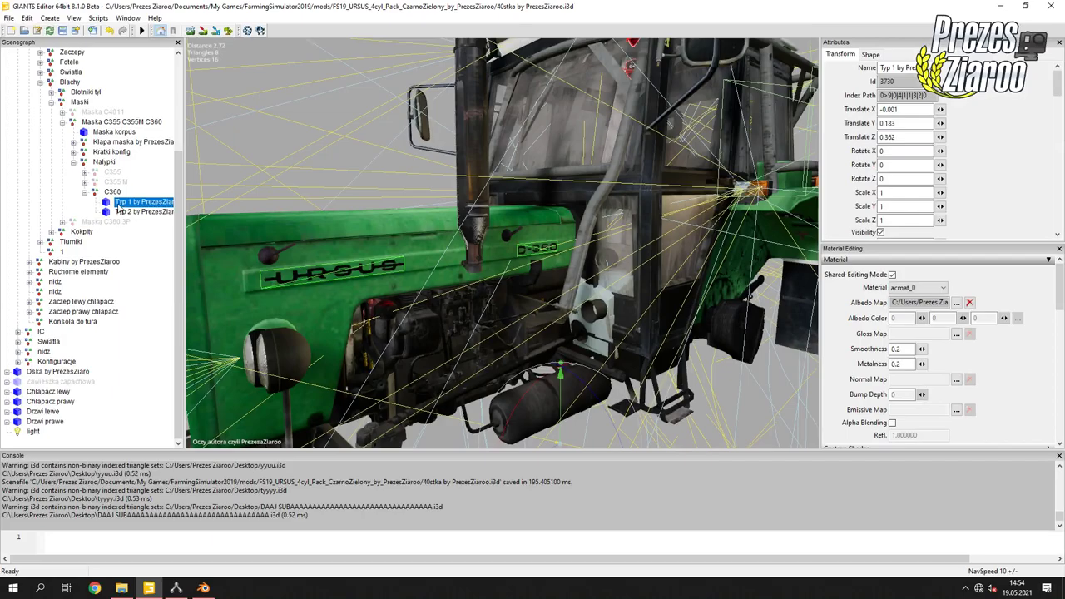
{"action": "left_click", "coordinate": [97, 193]}
{"action": "key", "text": "ctrl+d"}
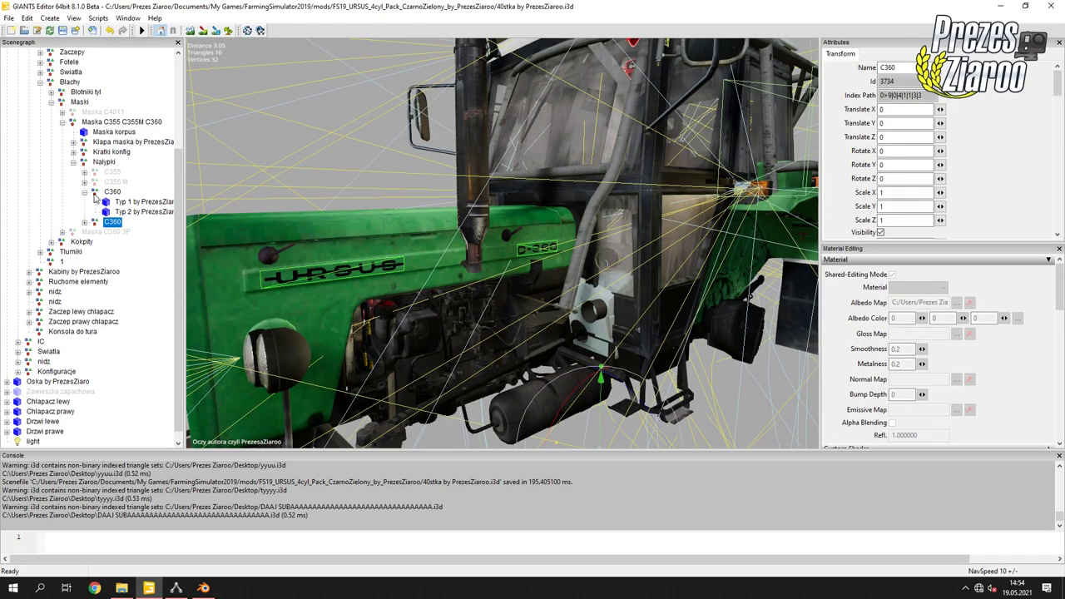
{"action": "double_click", "coordinate": [109, 192]}
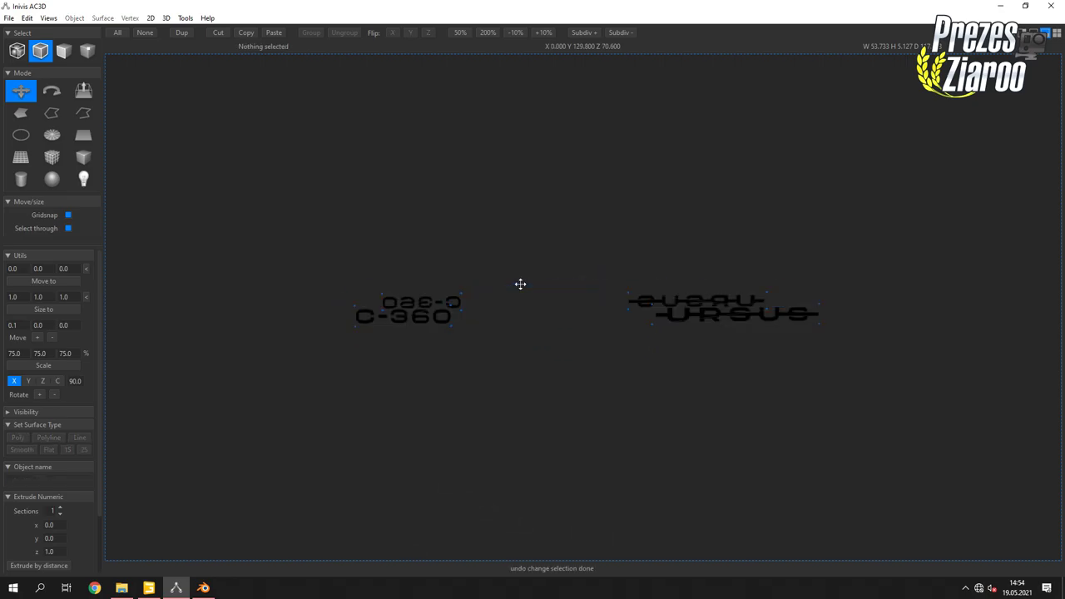
Remap the nameplate decal's UVs in AC3D so it reads C-3603P.
{"action": "key", "text": "ctrl+e"}
{"action": "scroll", "coordinate": [549, 225], "scroll_direction": "up", "scroll_amount": 3}
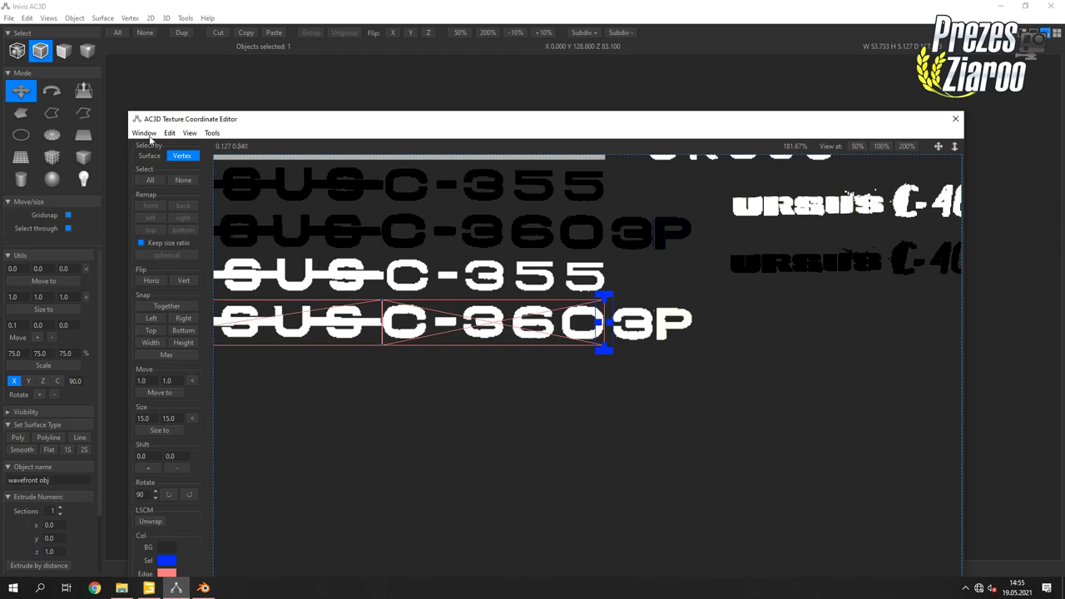
{"action": "left_click", "coordinate": [149, 156]}
{"action": "left_click_drag", "start_coordinate": [606, 322], "coordinate": [694, 319]}
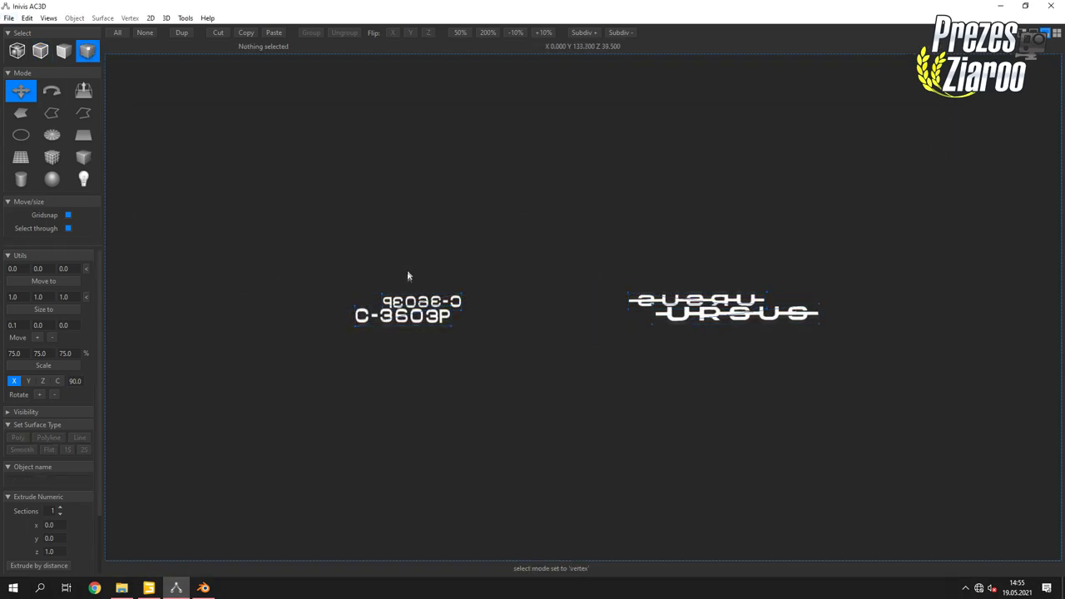
{"action": "mouse_move", "coordinate": [566, 281]}
{"action": "left_mouse_down"}
{"action": "mouse_move", "coordinate": [597, 335]}
{"action": "mouse_move", "coordinate": [328, 290]}
{"action": "mouse_move", "coordinate": [395, 336]}
{"action": "mouse_move", "coordinate": [430, 283]}
{"action": "left_mouse_up"}
{"action": "left_click", "coordinate": [117, 33]}
Export the remapped decal from AC3D as a Wavefront OBJ.
{"action": "left_click", "coordinate": [8, 17]}
{"action": "mouse_move", "coordinate": [50, 88]}
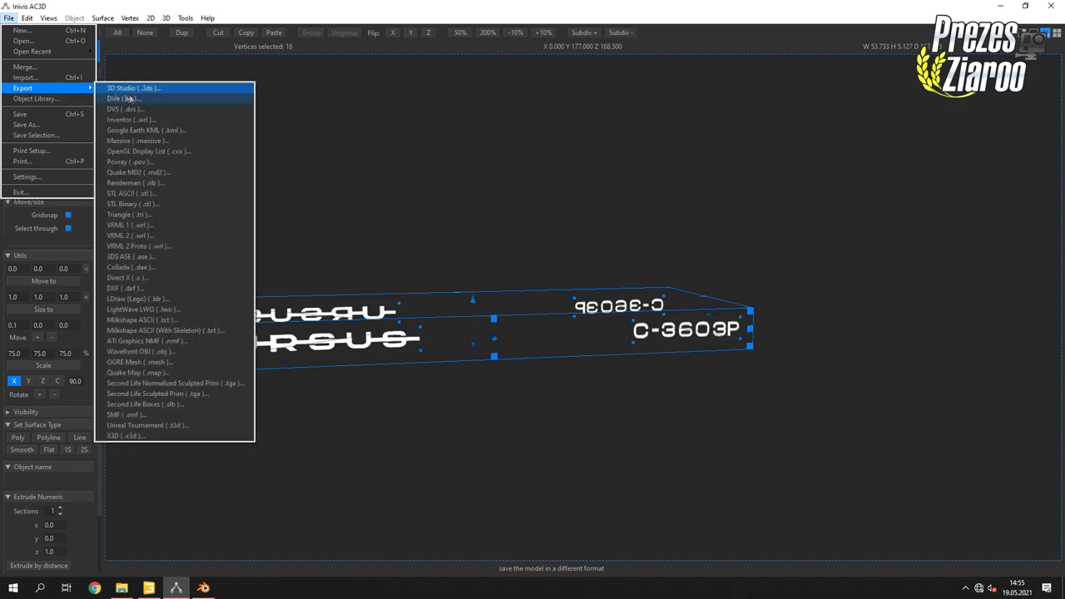
{"action": "left_click", "coordinate": [140, 351]}
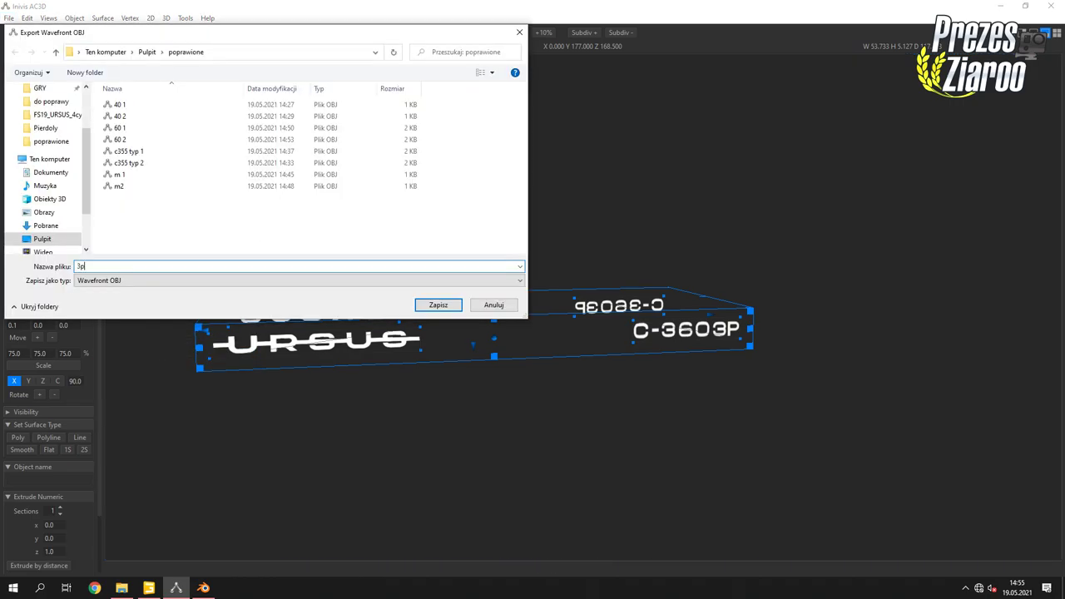
{"action": "left_click", "coordinate": [438, 307]}
Import the OBJ decal into Blender and export it as an i3d file.
{"action": "left_click", "coordinate": [38, 25]}
{"action": "left_click", "coordinate": [204, 233]}
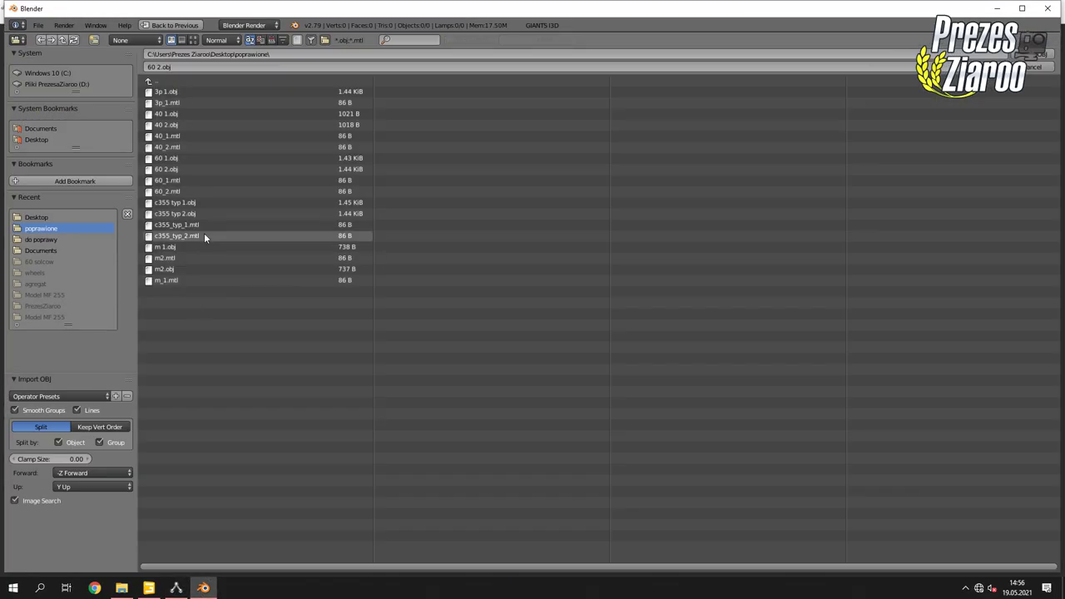
{"action": "double_click", "coordinate": [178, 279]}
{"action": "left_click", "coordinate": [39, 25]}
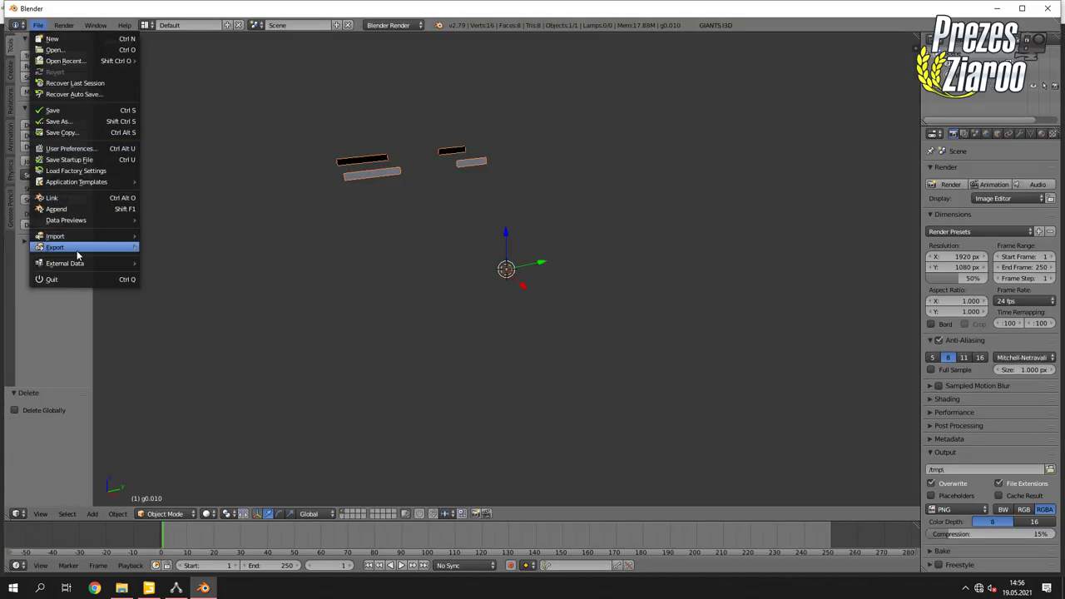
{"action": "mouse_move", "coordinate": [76, 247]}
{"action": "left_click", "coordinate": [167, 348]}
{"action": "type", "text": "Prezesowiiiiiiiiii"}
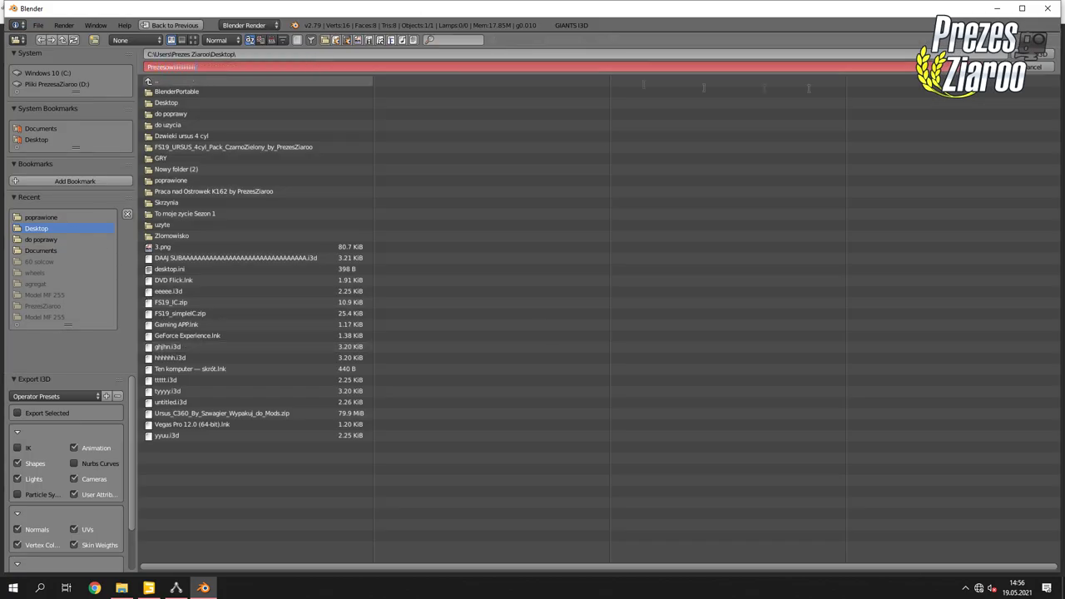
{"action": "key", "text": "Return"}
{"action": "key", "text": "alt+Tab"}
{"action": "scroll", "coordinate": [249, 166], "scroll_direction": "down", "scroll_amount": 3}
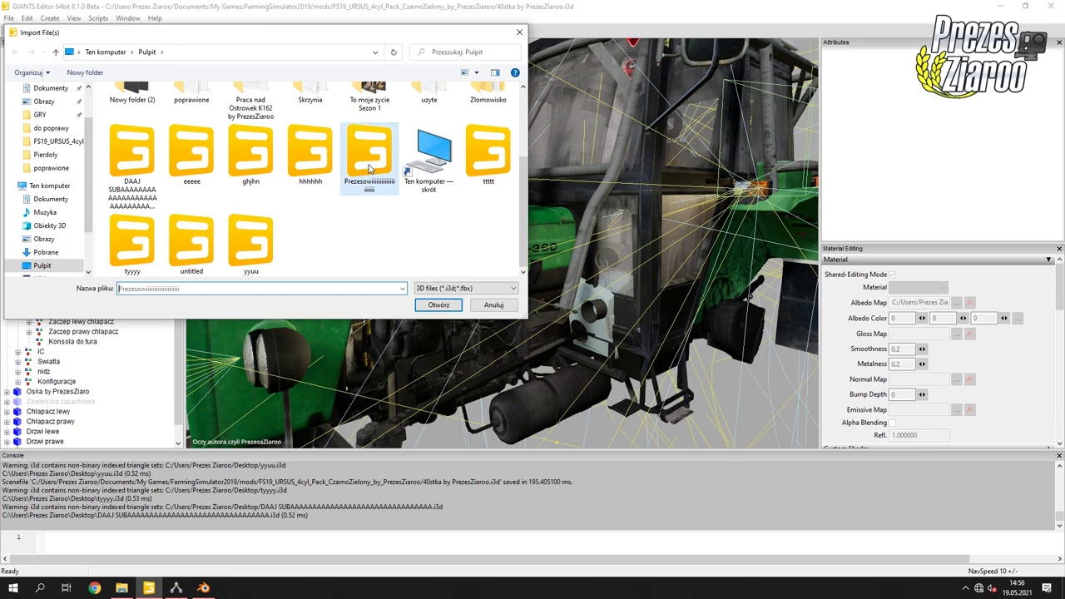
Import the C-3603P i3d decal, freeze its transformations, and move it under C360 3P.
{"action": "key", "text": "Return"}
{"action": "key", "text": "Return"}
{"action": "left_click", "coordinate": [27, 18]}
{"action": "left_click", "coordinate": [66, 144]}
{"action": "left_click", "coordinate": [74, 195]}
{"action": "left_click", "coordinate": [27, 19]}
{"action": "left_click", "coordinate": [144, 191]}
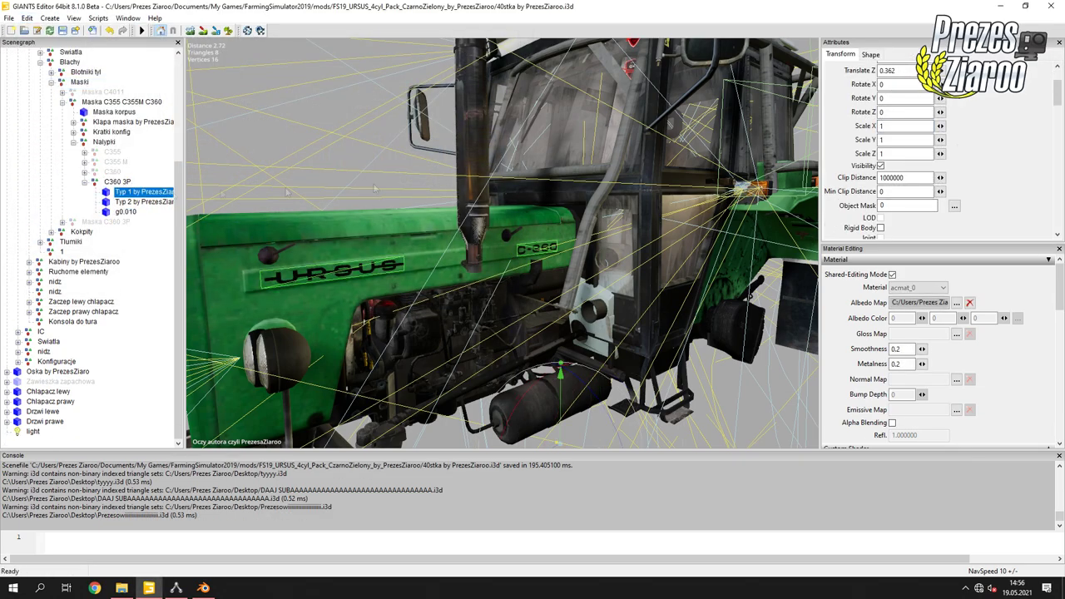
Rename the imported decal Typ 1 and set its Translate Y to 0.183.
{"action": "left_click", "coordinate": [125, 211]}
{"action": "left_click", "coordinate": [904, 67]}
{"action": "key", "text": "ctrl+v"}
{"action": "key", "text": "Return"}
{"action": "left_click", "coordinate": [905, 122]}
{"action": "type", "text": "0.183"}
{"action": "key", "text": "Return"}
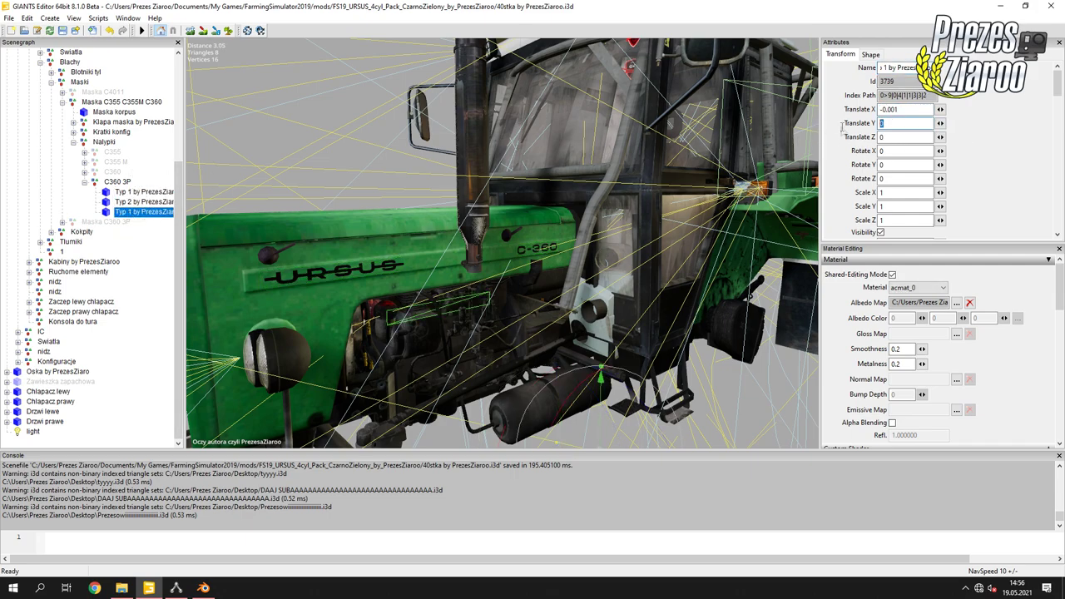
Delete the old Typ 1 decal from C360 3P and save the scene.
{"action": "left_click", "coordinate": [141, 193]}
{"action": "key", "text": "Delete"}
{"action": "scroll", "coordinate": [471, 263], "scroll_direction": "up", "scroll_amount": 2}
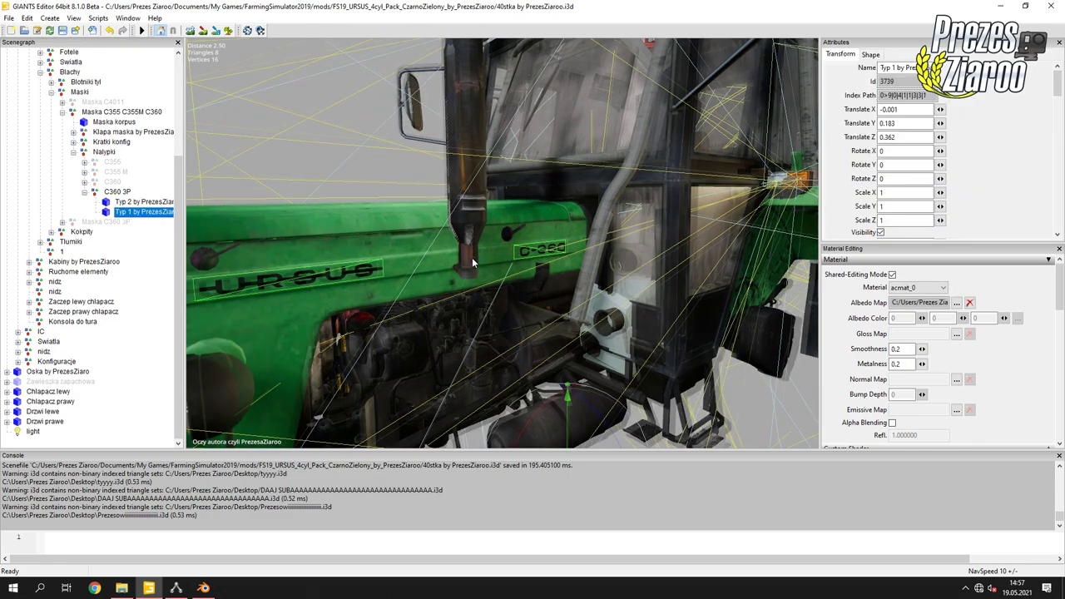
{"action": "middle_click_drag", "start_coordinate": [471, 263], "coordinate": [395, 220]}
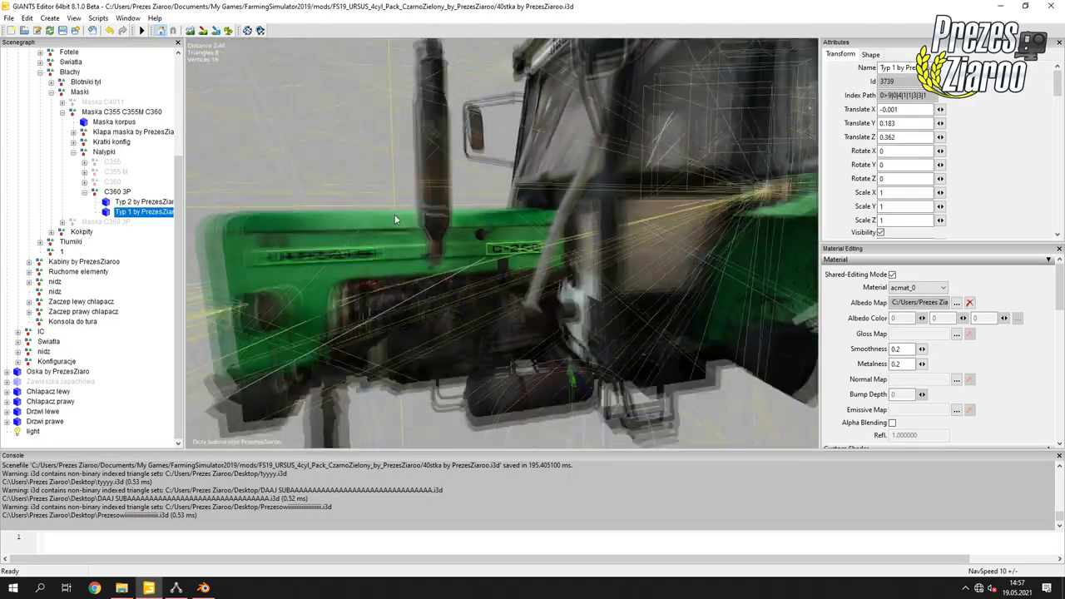
{"action": "scroll", "coordinate": [395, 219], "scroll_direction": "down", "scroll_amount": 2}
{"action": "key", "text": "ctrl+s"}
{"action": "left_click", "coordinate": [100, 221]}
{"action": "left_click", "coordinate": [115, 293]}
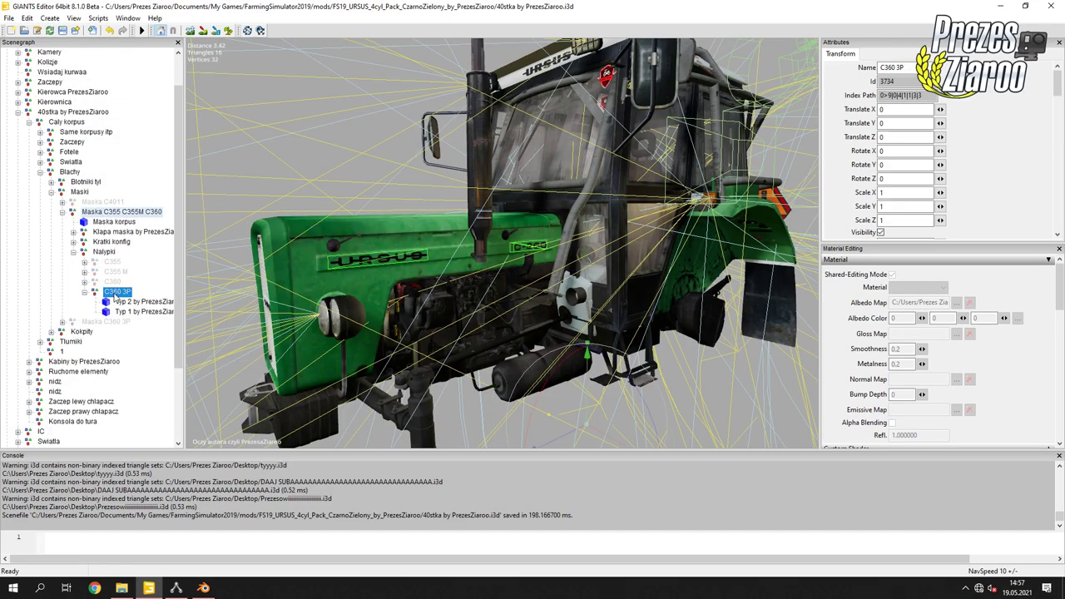
Delete the C355, C355 M and C360 decal groups from the Maska C360 3P hood.
{"action": "left_click", "coordinate": [62, 321]}
{"action": "left_click", "coordinate": [124, 331]}
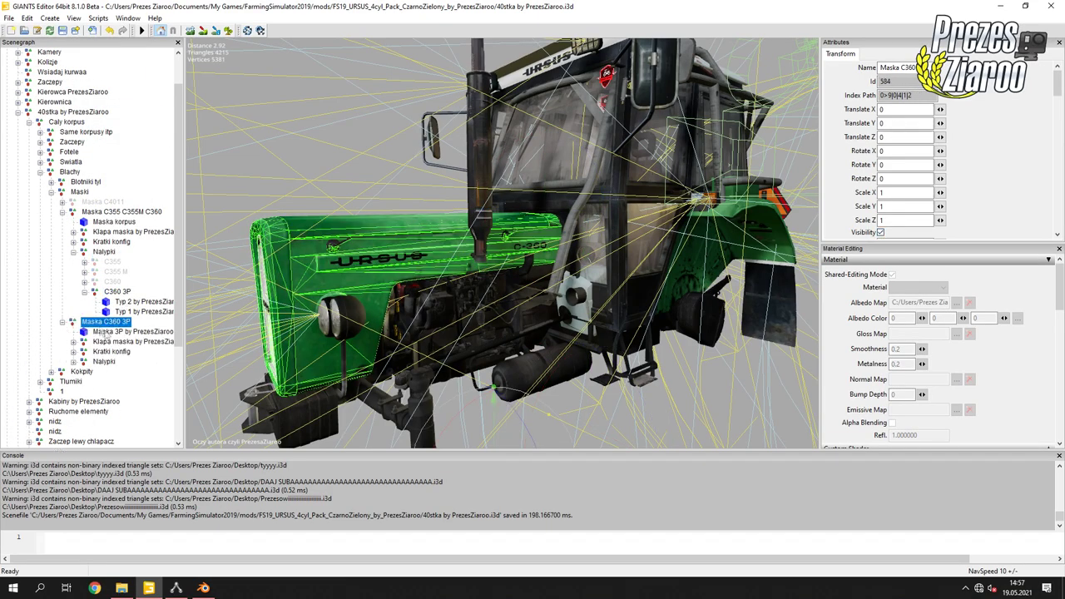
{"action": "left_click", "coordinate": [104, 361]}
{"action": "left_click", "coordinate": [73, 361]}
{"action": "key", "text": "Delete"}
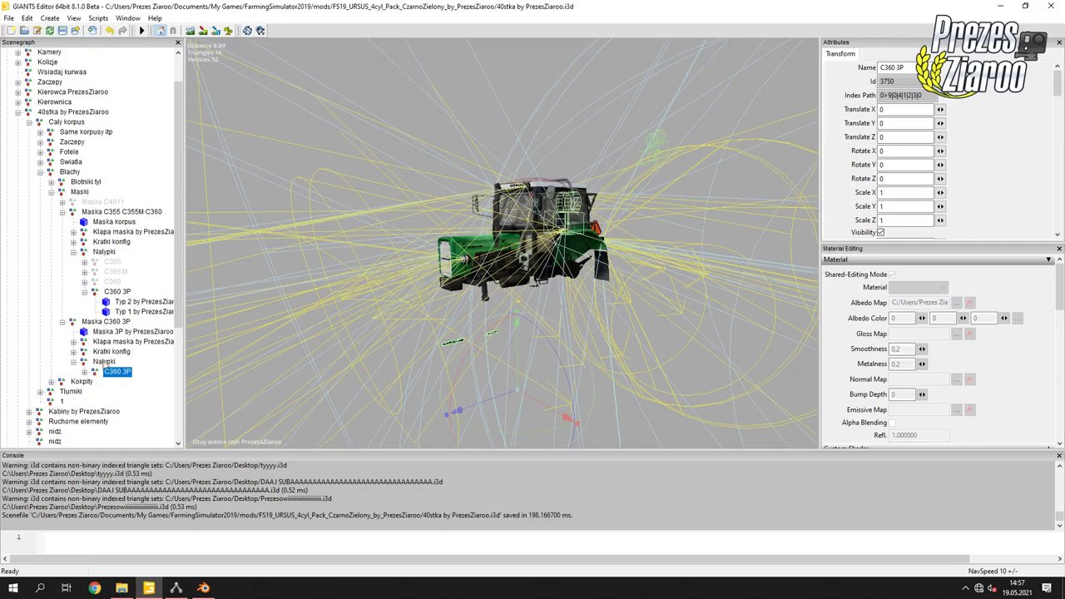
{"action": "left_click", "coordinate": [106, 321]}
{"action": "key", "text": "f"}
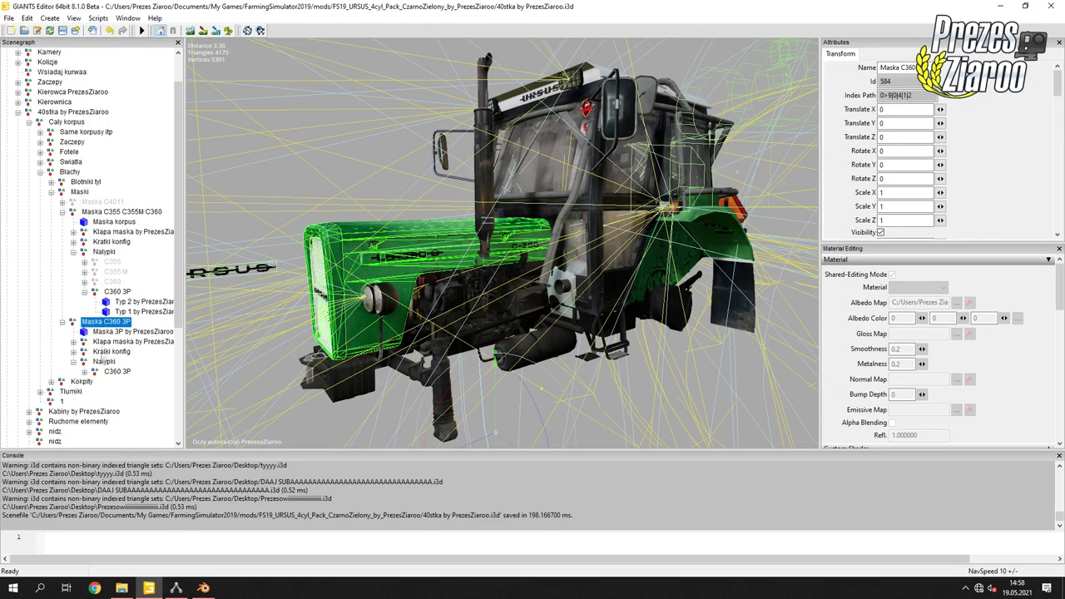
Delete the Typ 2 decal from the C360 3P group.
{"action": "left_click", "coordinate": [118, 371]}
{"action": "left_click", "coordinate": [84, 372]}
{"action": "left_click", "coordinate": [104, 361]}
{"action": "key", "text": "f"}
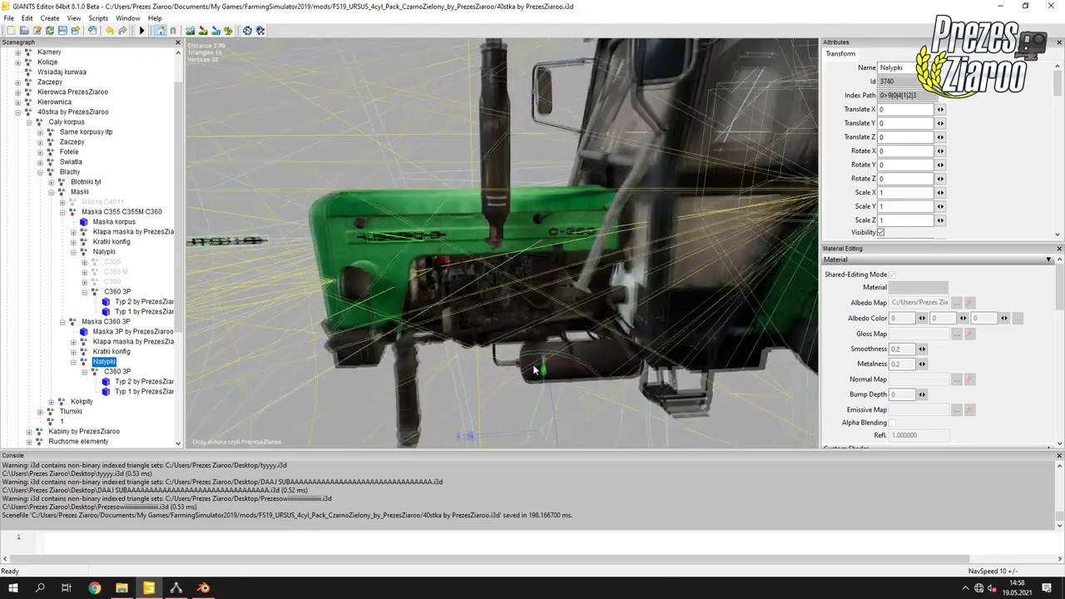
{"action": "left_click", "coordinate": [137, 381]}
{"action": "key", "text": "f"}
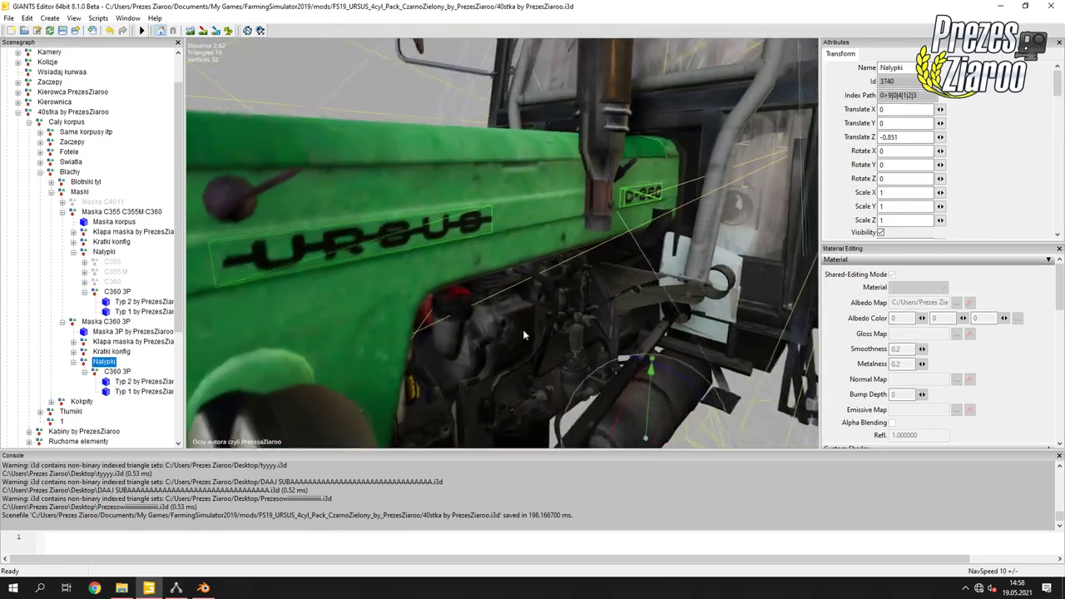
{"action": "mouse_move", "coordinate": [499, 246]}
{"action": "right_mouse_down"}
{"action": "mouse_move", "coordinate": [560, 260]}
{"action": "mouse_move", "coordinate": [466, 233]}
{"action": "right_mouse_up"}
{"action": "key", "text": "Delete"}
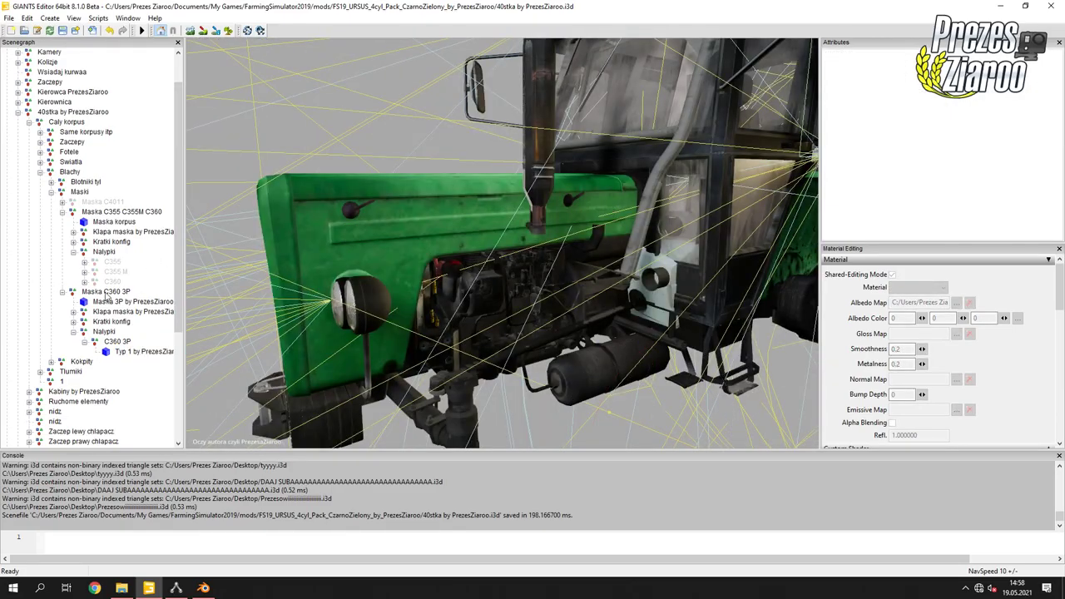
Shift the decal's UVs in AC3D onto the black C-3603P lettering.
{"action": "left_click", "coordinate": [400, 229]}
{"action": "left_click", "coordinate": [103, 263]}
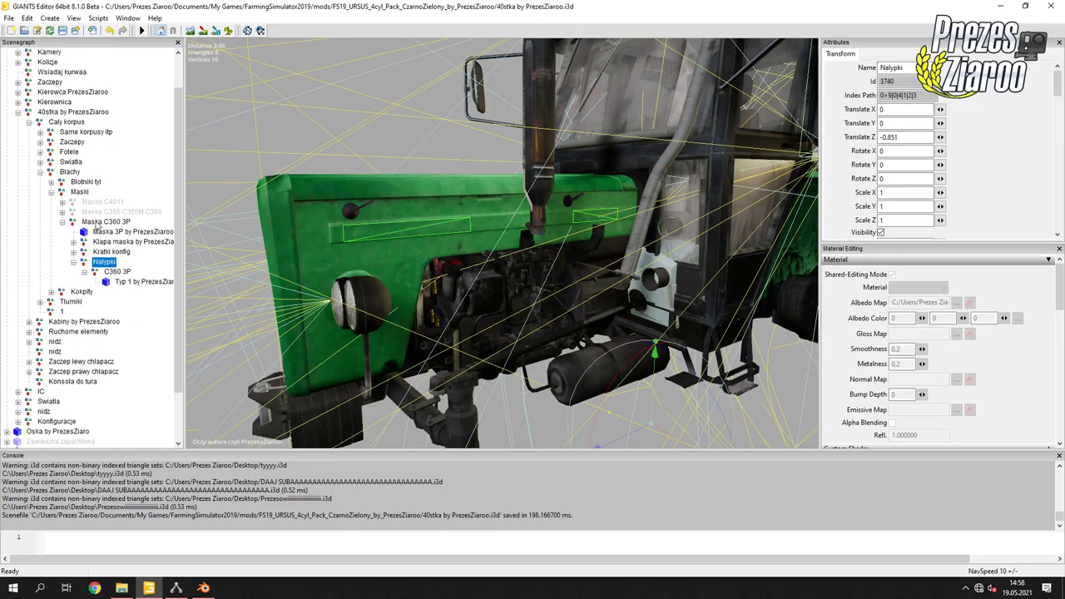
{"action": "scroll", "coordinate": [414, 235], "scroll_direction": "up", "scroll_amount": 3}
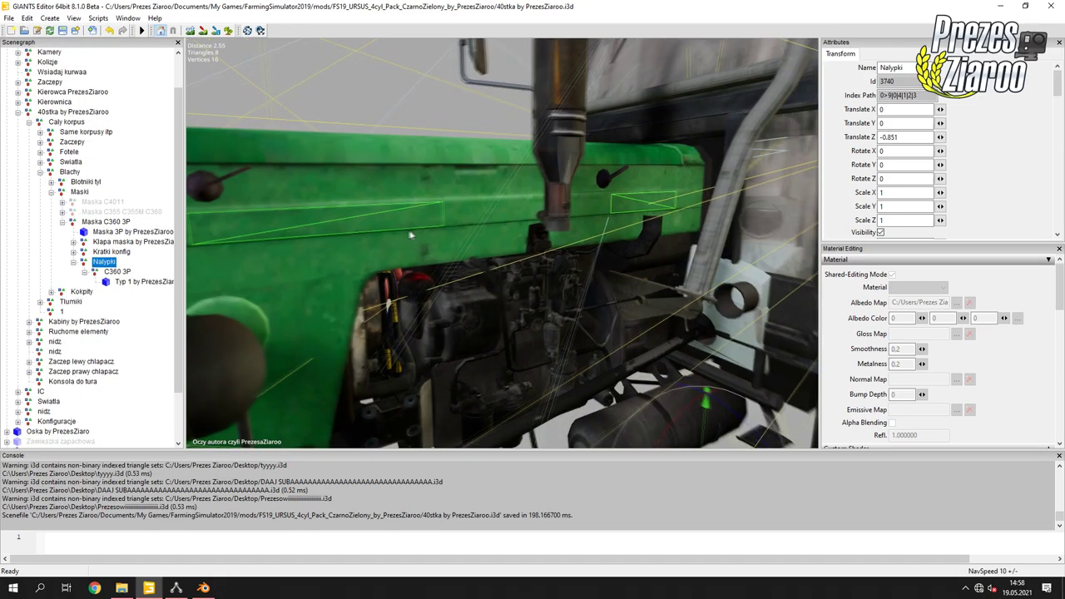
{"action": "scroll", "coordinate": [413, 235], "scroll_direction": "down", "scroll_amount": 3}
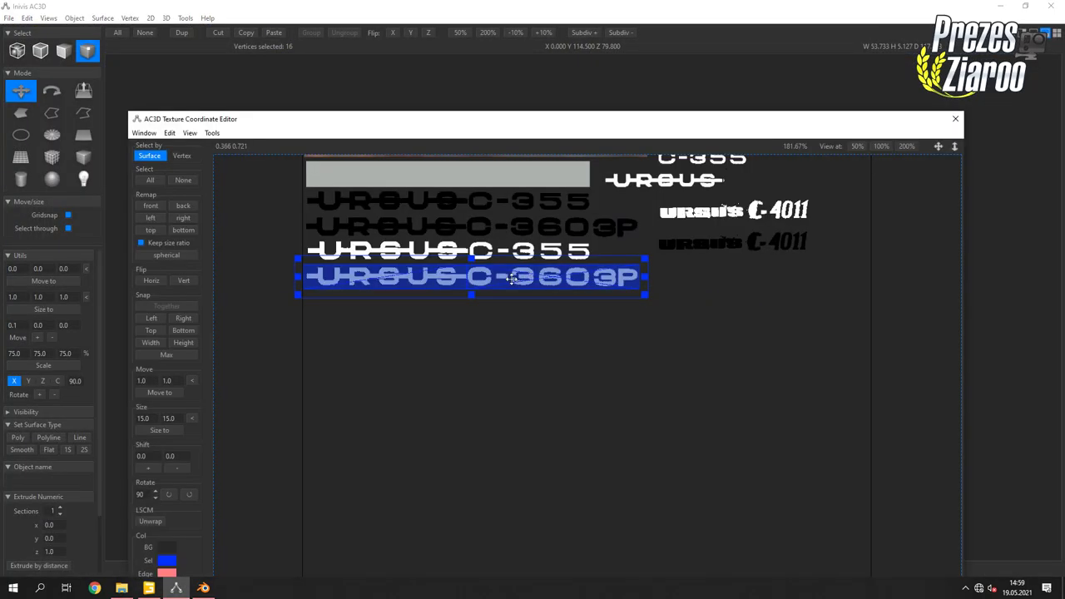
{"action": "left_click_drag", "start_coordinate": [511, 279], "coordinate": [507, 229]}
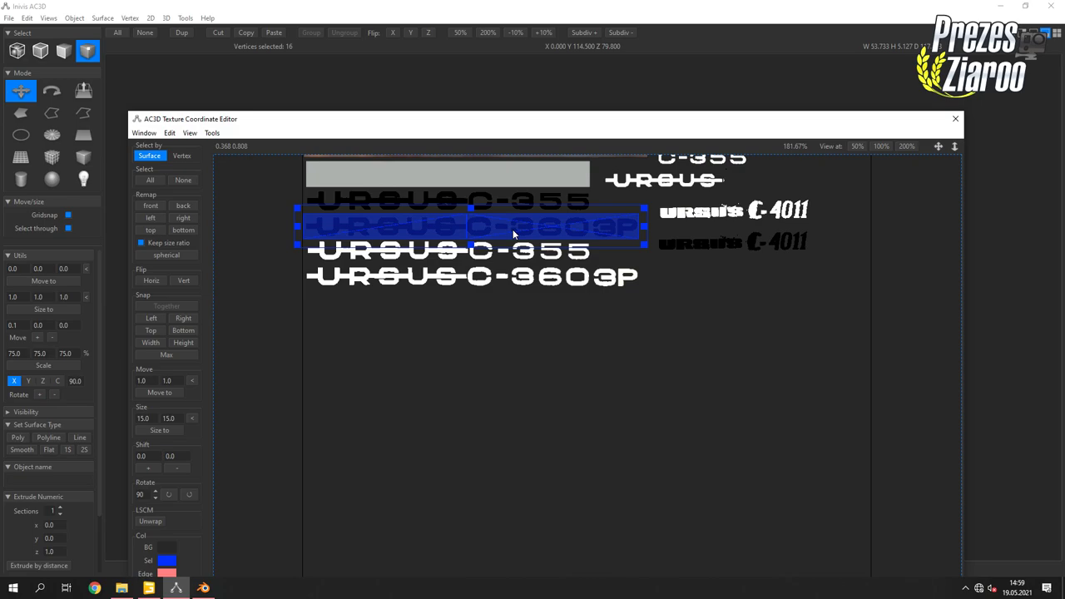
{"action": "left_click", "coordinate": [954, 118]}
Export the black-lettered decal as Wavefront OBJ file 3p 1.
{"action": "left_click", "coordinate": [8, 18]}
{"action": "mouse_move", "coordinate": [33, 86]}
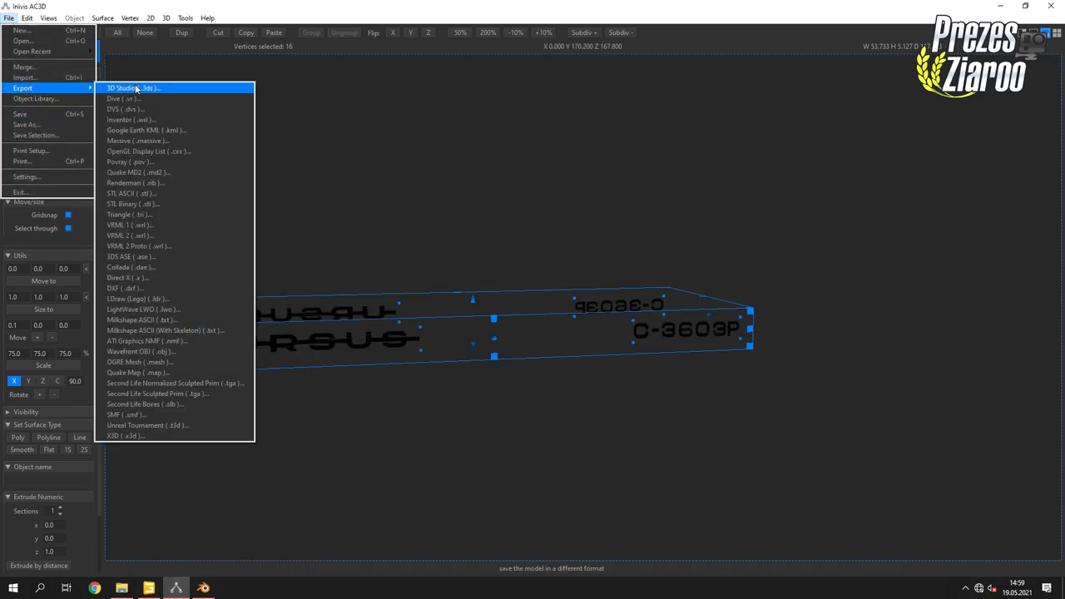
{"action": "left_click", "coordinate": [190, 229]}
{"action": "left_click", "coordinate": [119, 105]}
{"action": "left_click", "coordinate": [438, 304]}
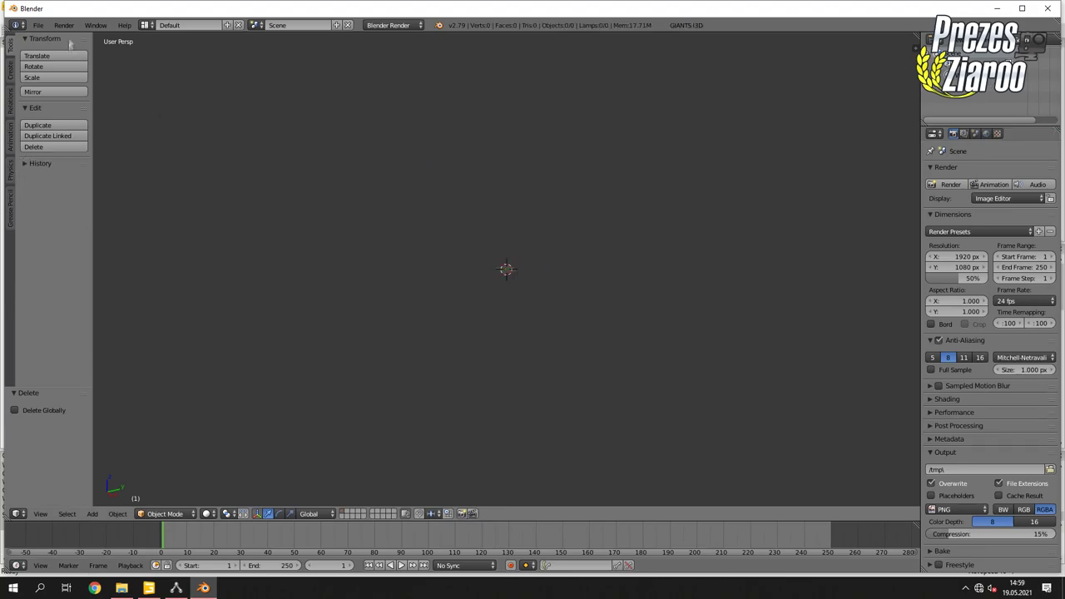
Convert the OBJ to i3d in Blender and import it into GIANTS Editor.
{"action": "left_click", "coordinate": [39, 25]}
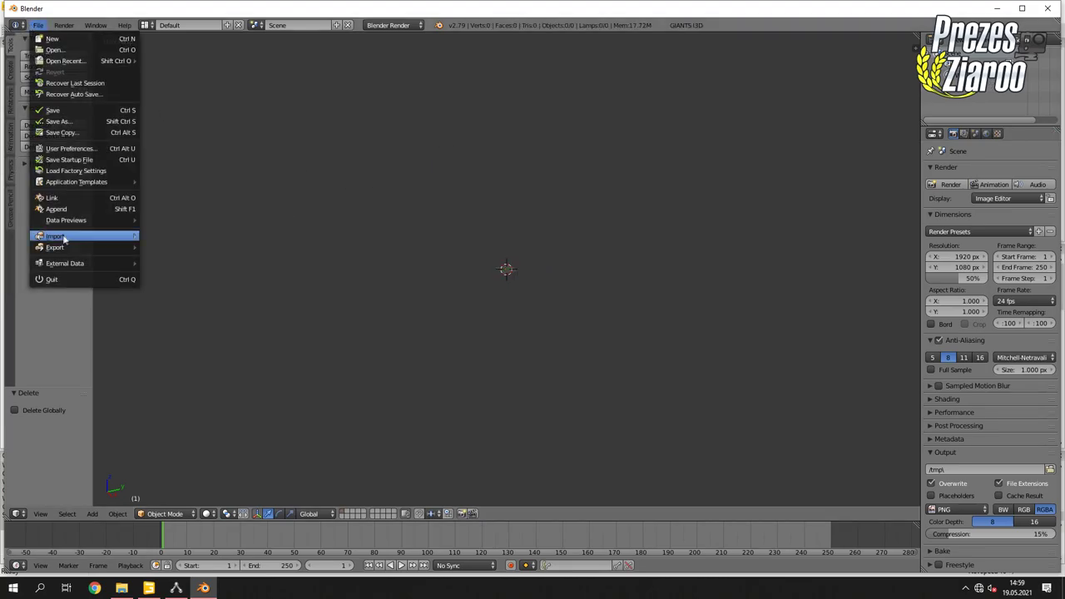
{"action": "mouse_move", "coordinate": [64, 235]}
{"action": "left_click", "coordinate": [191, 325]}
{"action": "double_click", "coordinate": [179, 94]}
{"action": "left_click", "coordinate": [38, 25]}
{"action": "mouse_move", "coordinate": [50, 241]}
{"action": "left_click", "coordinate": [183, 341]}
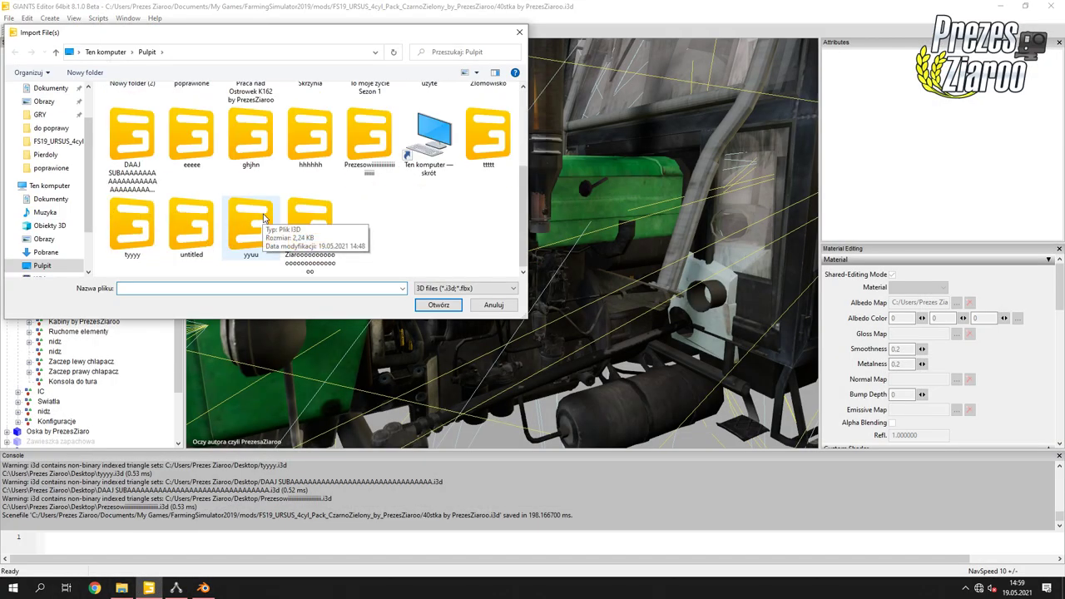
{"action": "double_click", "coordinate": [241, 218]}
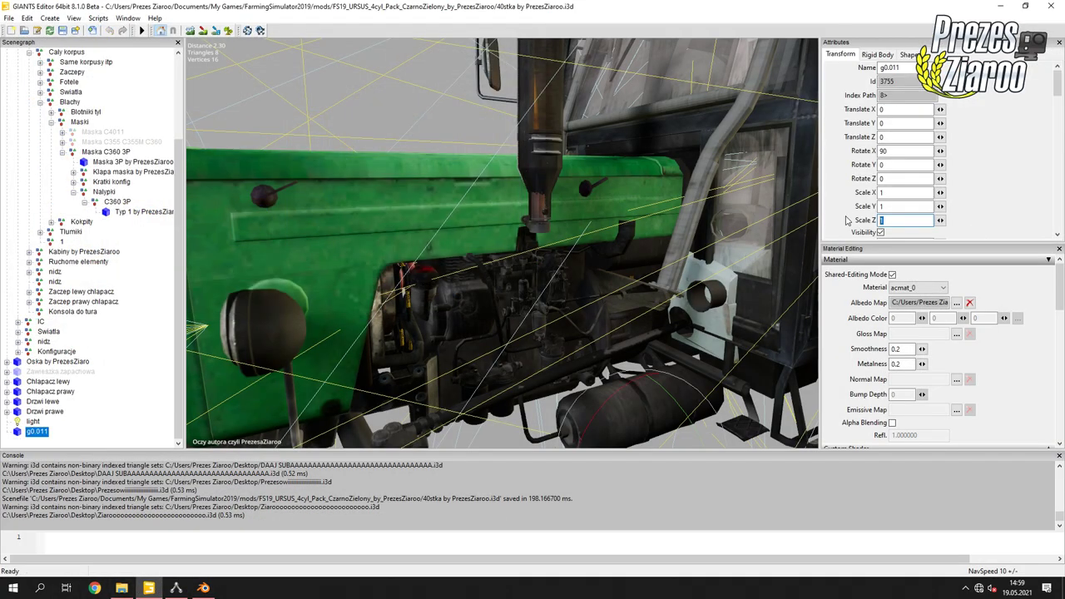
Flatten the imported decal's Z scale to 0.01 and freeze its transformations.
{"action": "key", "text": "Return"}
{"action": "left_click", "coordinate": [27, 17]}
{"action": "left_click", "coordinate": [72, 144]}
{"action": "left_click", "coordinate": [69, 131]}
{"action": "left_click", "coordinate": [27, 18]}
{"action": "left_click", "coordinate": [42, 32]}
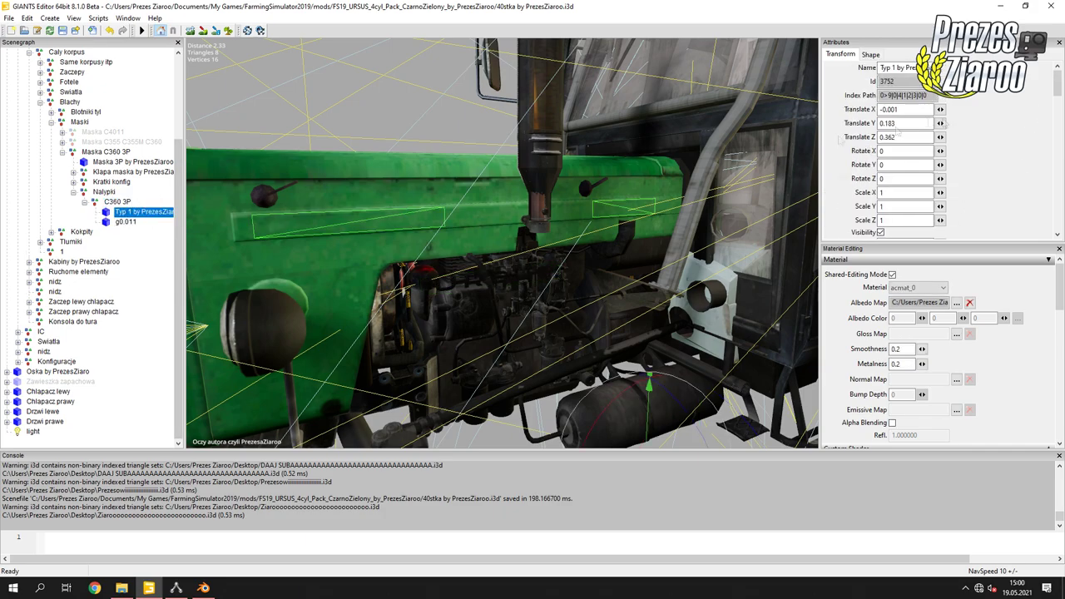
Set the decal's Translate Z to 0.36 and check its placement on the hood.
{"action": "key", "text": "Tab"}
{"action": "key", "text": "Tab"}
{"action": "key", "text": "Tab"}
{"action": "type", "text": "0.36"}
{"action": "key", "text": "Return"}
{"action": "right_click_drag", "start_coordinate": [499, 249], "coordinate": [532, 266]}
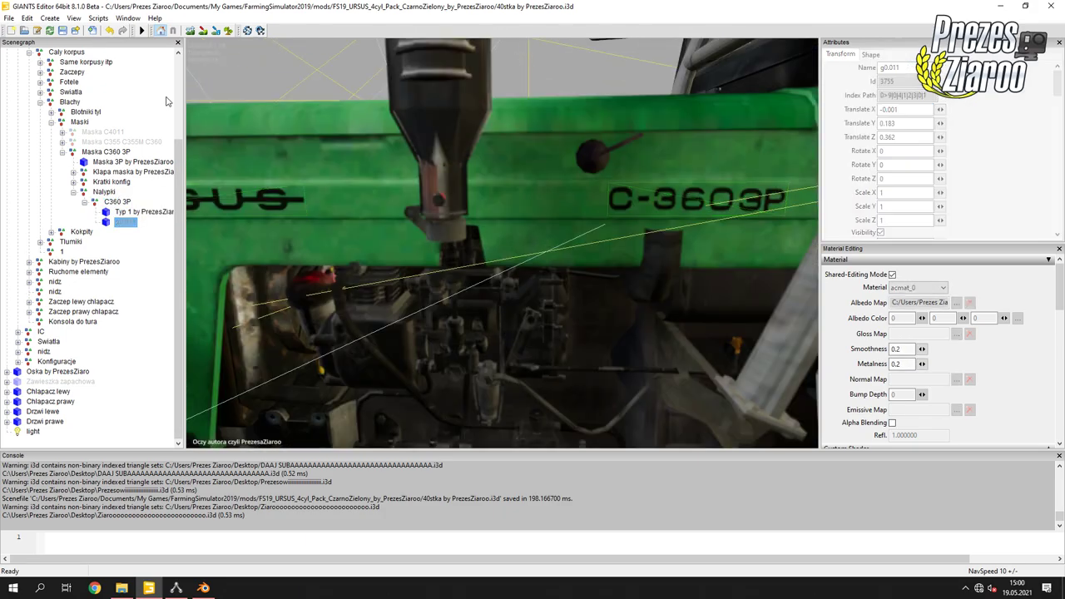
{"action": "left_click", "coordinate": [391, 226]}
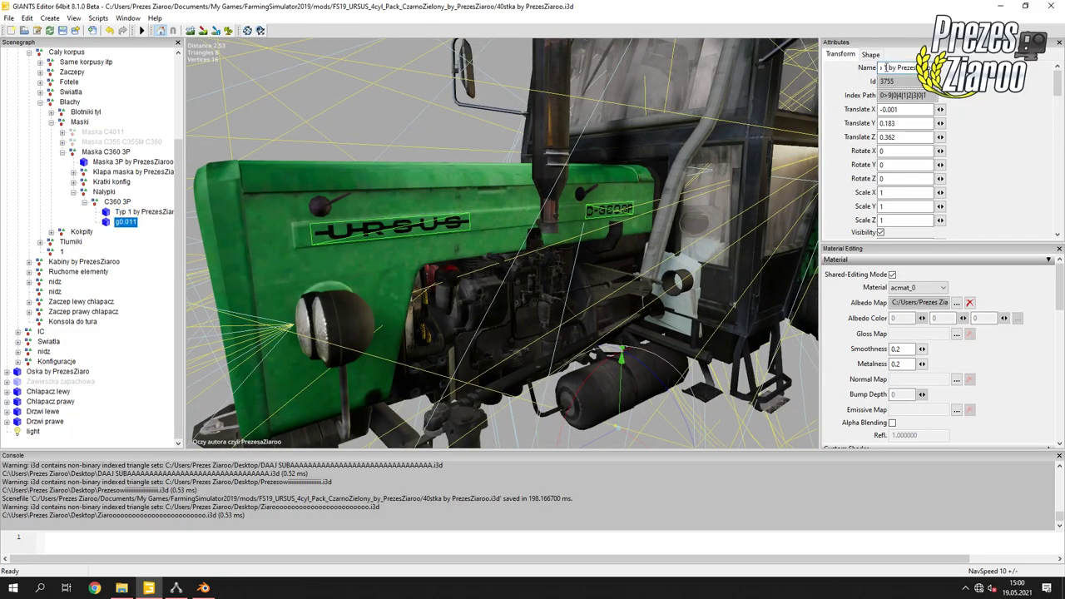
{"action": "right_click_drag", "start_coordinate": [469, 239], "coordinate": [489, 228]}
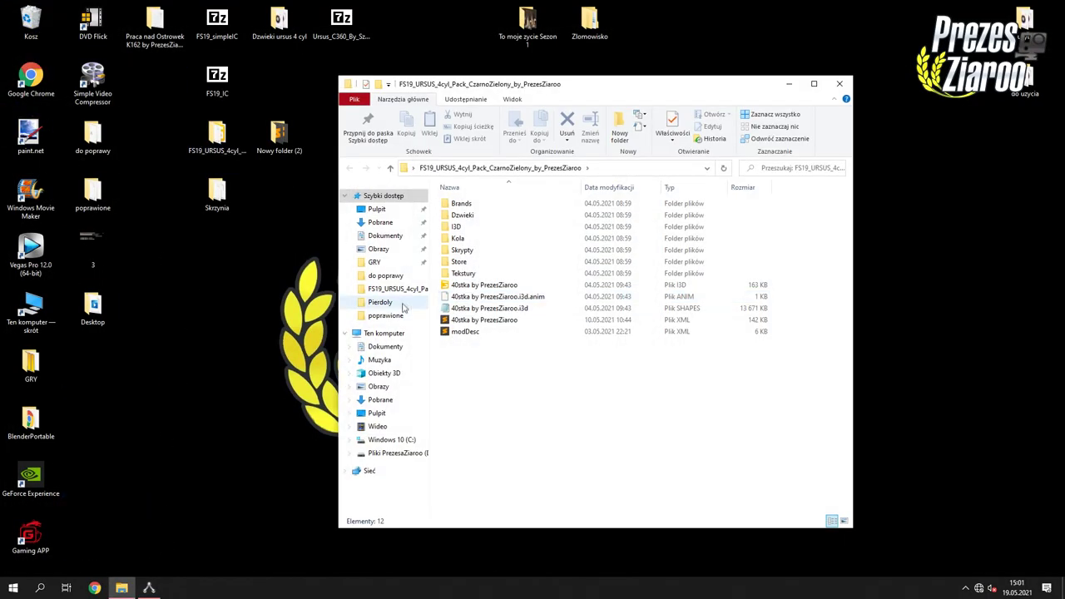
Open the tractor's XML file in Sublime Text.
{"action": "left_click", "coordinate": [490, 283]}
{"action": "right_click", "coordinate": [489, 283]}
{"action": "left_click", "coordinate": [674, 361]}
{"action": "left_click_drag", "start_coordinate": [1060, 499], "coordinate": [997, 499]}
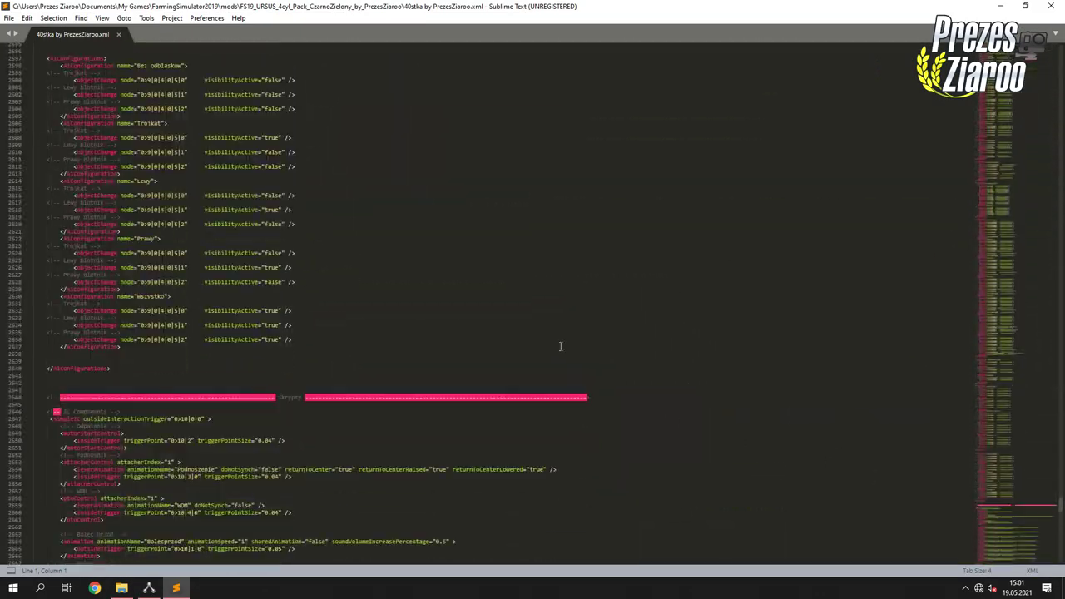
Copy the AIConfigurations block and paste a duplicate below it.
{"action": "scroll", "coordinate": [564, 344], "scroll_direction": "down", "scroll_amount": 7}
{"action": "scroll", "coordinate": [139, 423], "scroll_direction": "up", "scroll_amount": 5}
{"action": "left_click_drag", "start_coordinate": [139, 423], "coordinate": [47, 123]}
{"action": "right_click", "coordinate": [95, 152]}
{"action": "left_click", "coordinate": [119, 178]}
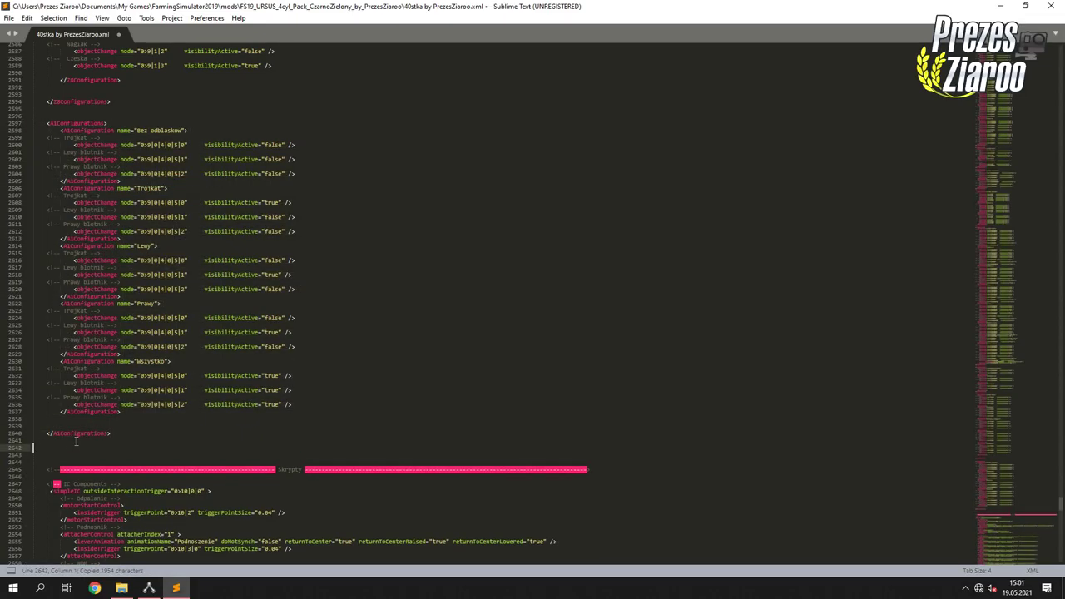
{"action": "left_click", "coordinate": [49, 440]}
{"action": "key", "text": "ctrl+v"}
Trim the copy to one 'Bez nalypek na masce' configuration, removing the fender lines.
{"action": "left_click", "coordinate": [103, 474]}
{"action": "left_click_drag", "start_coordinate": [124, 474], "coordinate": [33, 251]}
{"action": "key", "text": "BackSpace"}
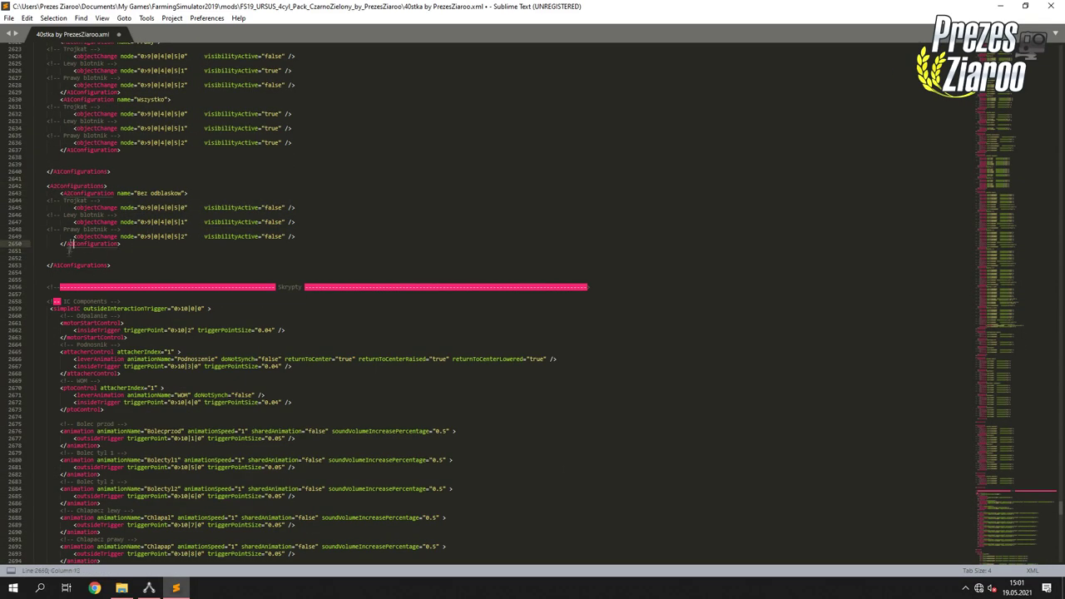
{"action": "type", "text": "nalypek na masce"}
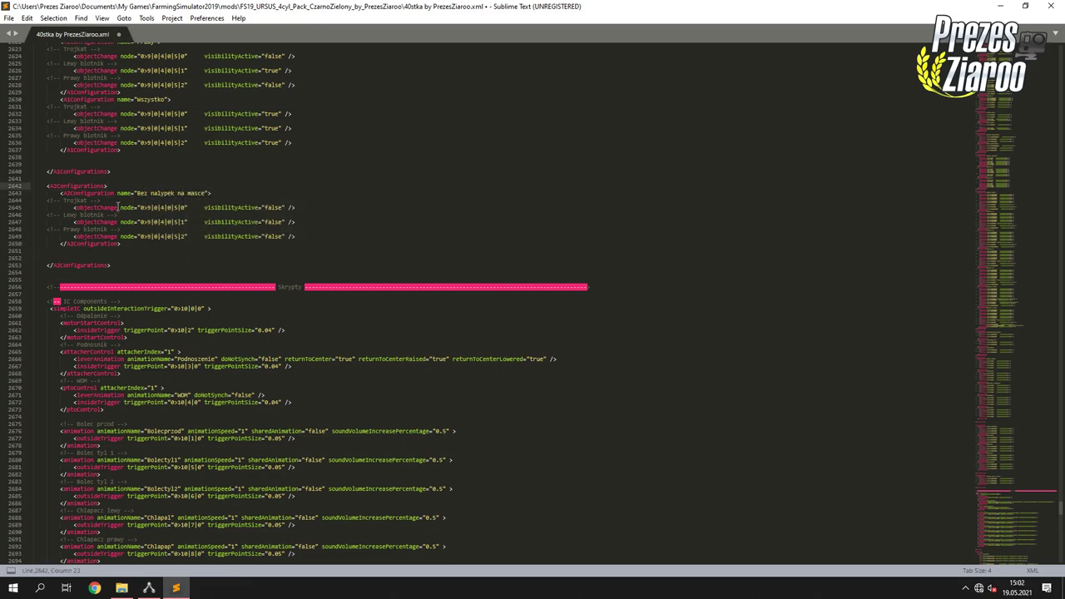
{"action": "left_click_drag", "start_coordinate": [120, 222], "coordinate": [77, 200]}
{"action": "key", "text": "BackSpace"}
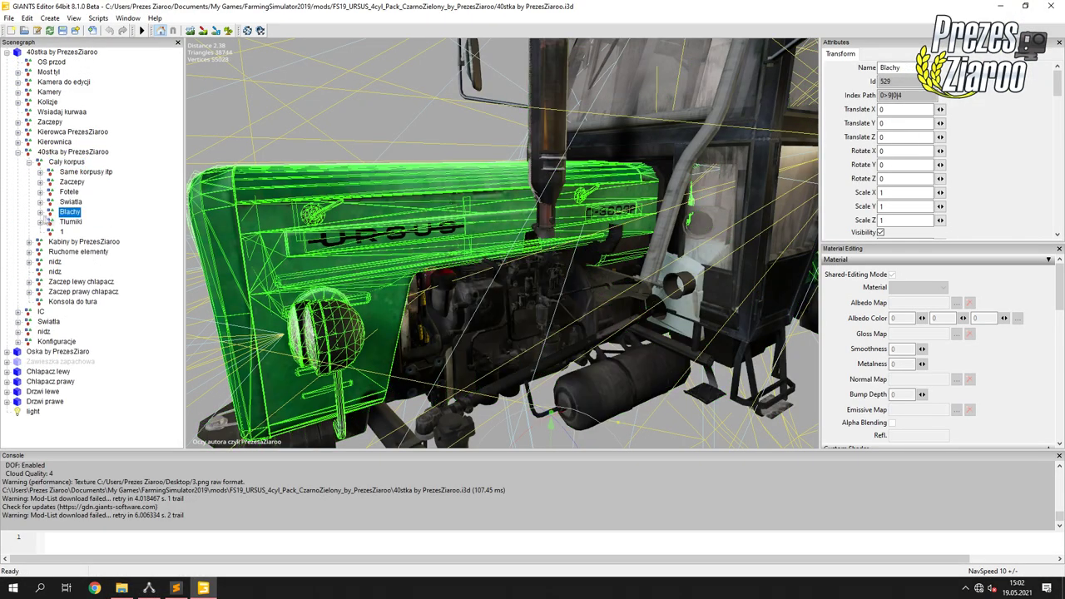
Add objectChange entries hiding nodes 0>9|0|4|1|0|4|0 and 0>9|0|4|1|0|4|1 under a c4011 comment.
{"action": "left_click", "coordinate": [203, 588]}
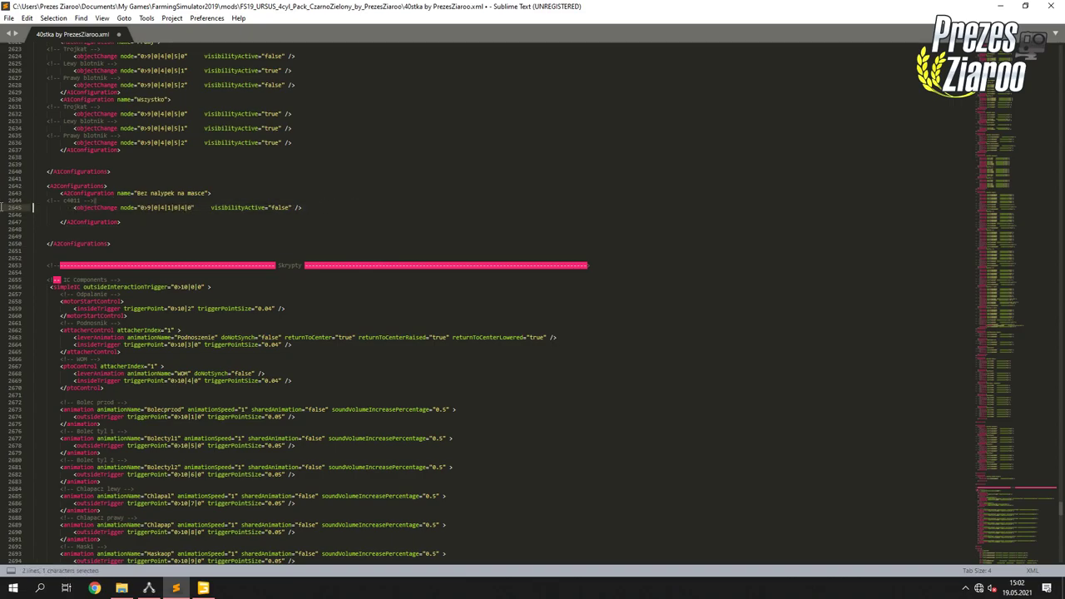
{"action": "key", "text": "ctrl+v"}
{"action": "double_click", "coordinate": [191, 214]}
{"action": "type", "text": "1"}
{"action": "key", "text": "ctrl+c"}
{"action": "left_click", "coordinate": [37, 222]}
{"action": "key", "text": "ctrl+v"}
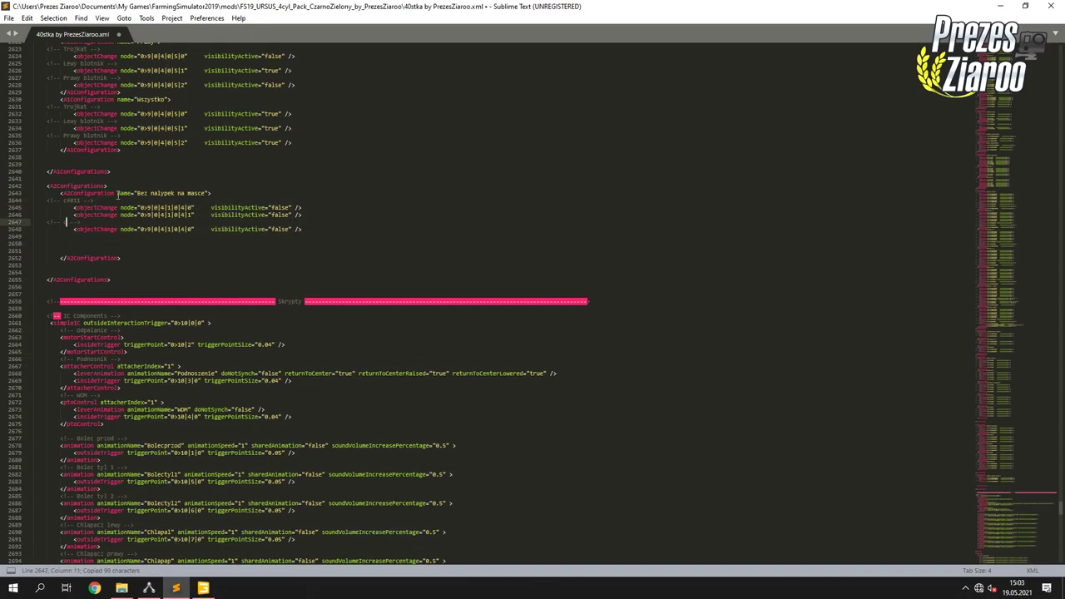
{"action": "key", "text": "alt+Tab"}
{"action": "left_click", "coordinate": [73, 291]}
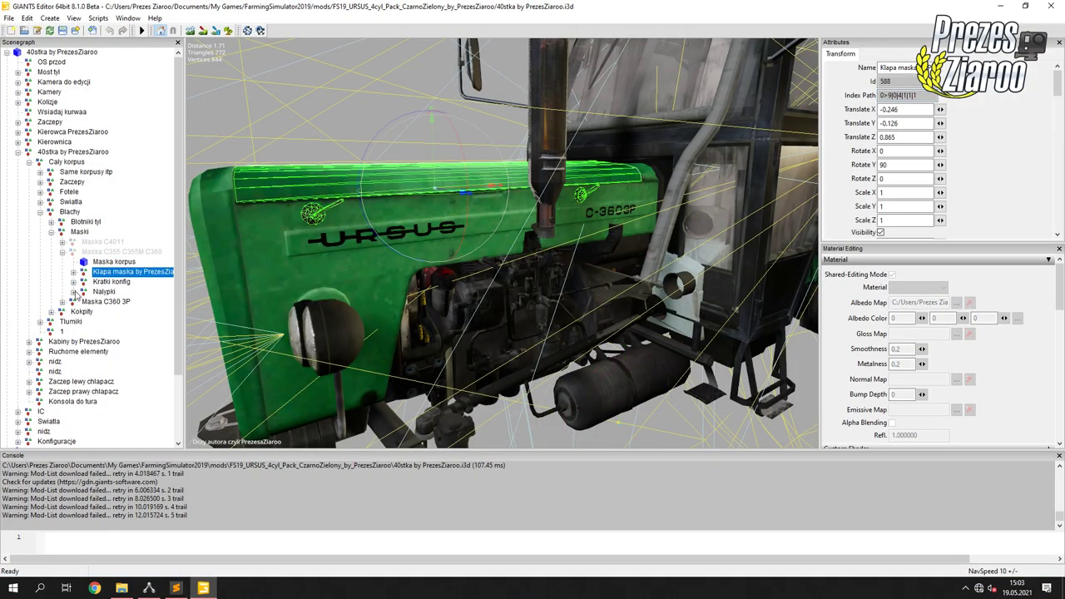
Add hidden hood-decal entries with GIANTS node paths for the C355 and C355 M decals.
{"action": "left_click", "coordinate": [110, 301]}
{"action": "left_click", "coordinate": [111, 313]}
{"action": "key", "text": "alt+Tab"}
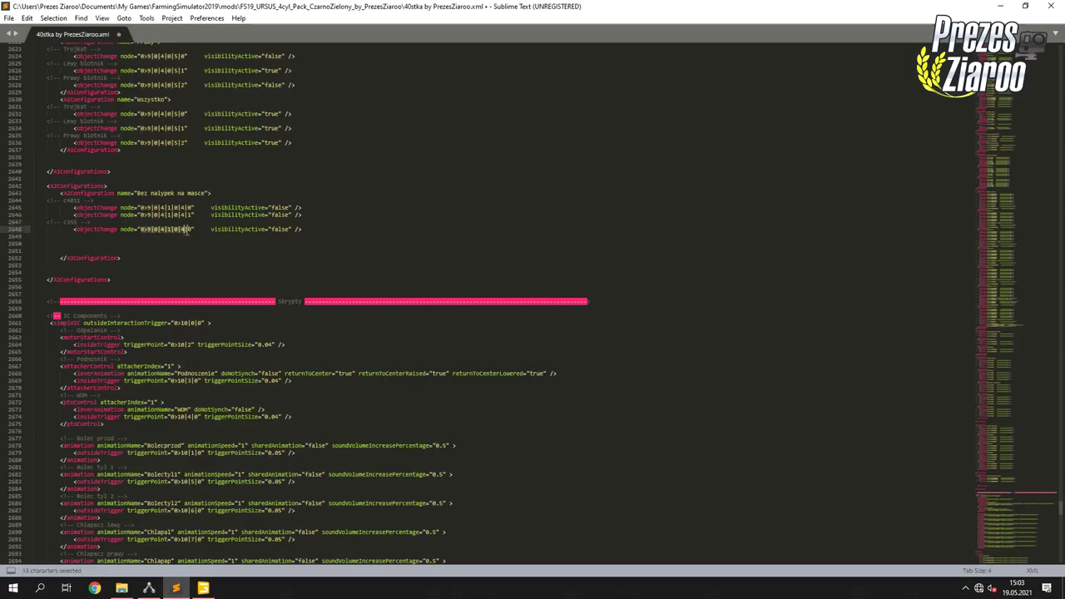
{"action": "left_click", "coordinate": [36, 236]}
{"action": "key", "text": "ctrl+v"}
{"action": "left_click", "coordinate": [197, 236]}
{"action": "key", "text": "BackSpace"}
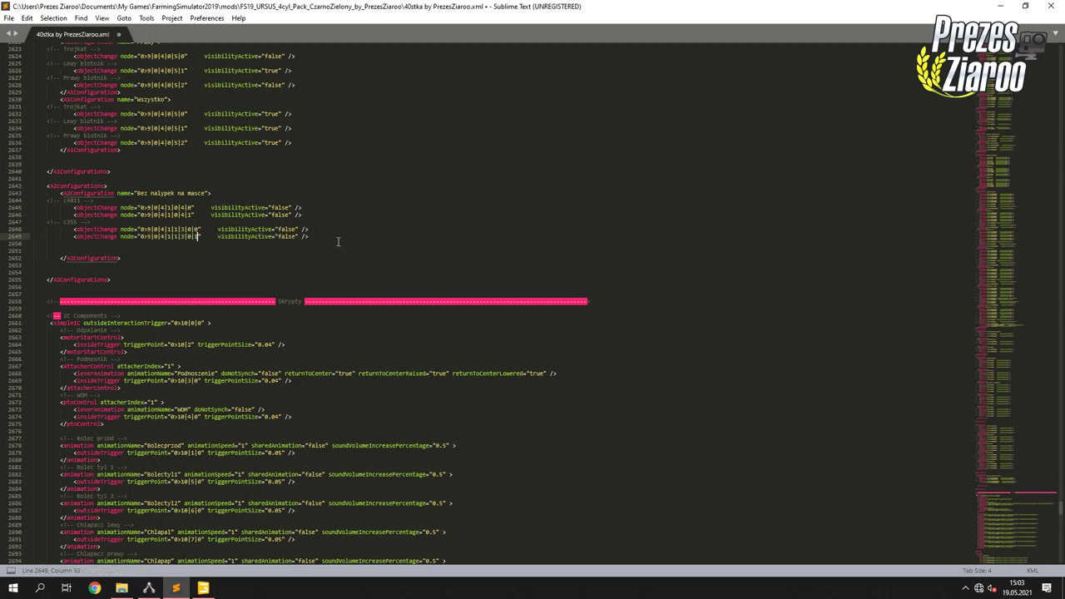
{"action": "key", "text": "ctrl+v"}
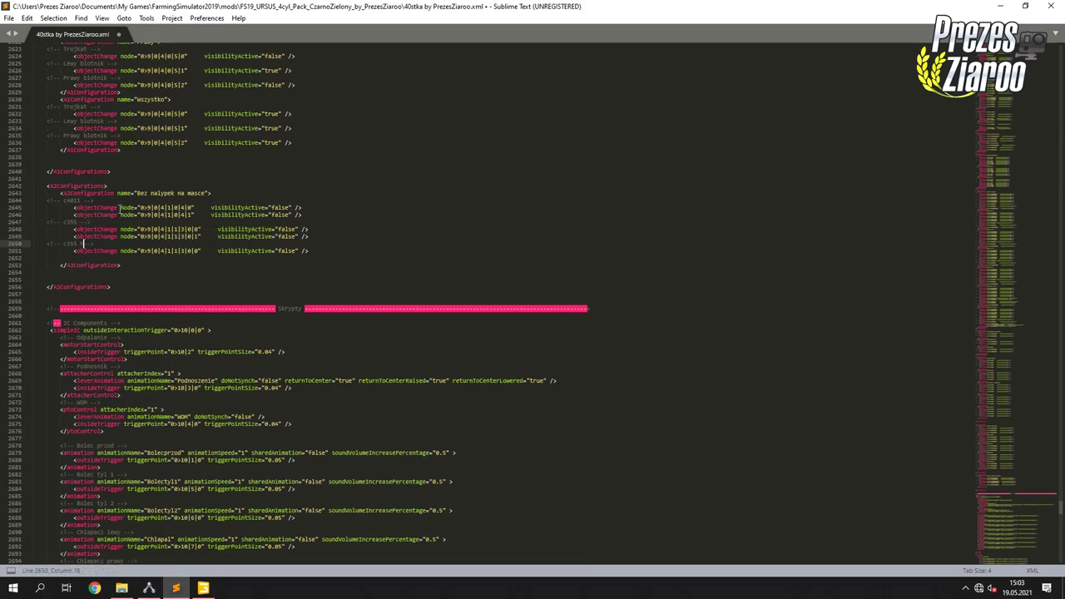
{"action": "key", "text": "alt+Tab"}
{"action": "key", "text": "alt+Tab"}
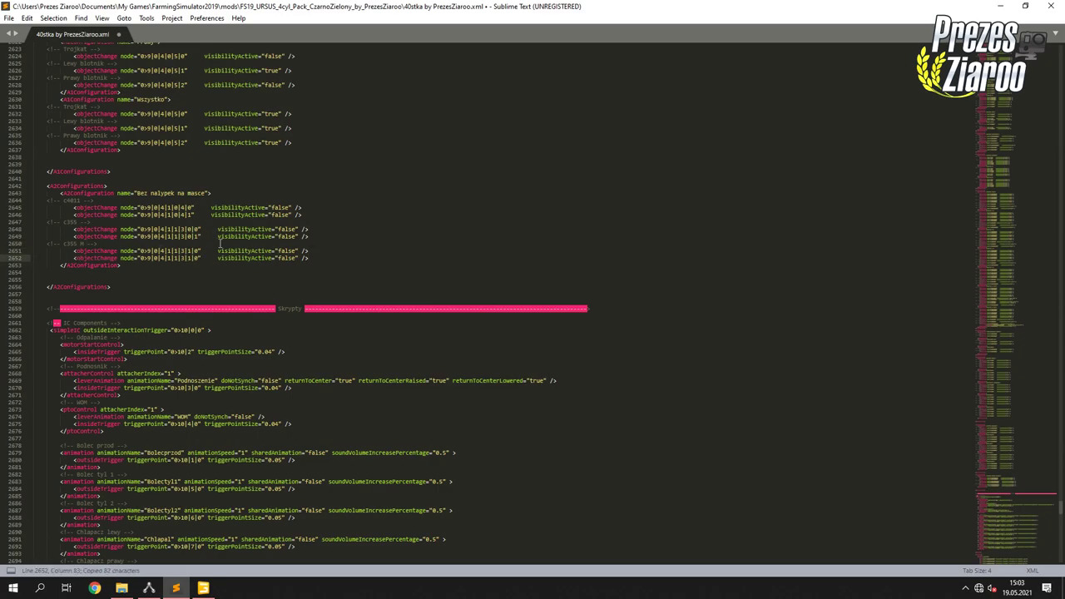
{"action": "key", "text": "BackSpace"}
Add matching hidden hood-decal entries for the C360 and C360 3P decals.
{"action": "left_click_drag", "start_coordinate": [47, 243], "coordinate": [46, 258]}
{"action": "key", "text": "ctrl+c"}
{"action": "left_click", "coordinate": [94, 265]}
{"action": "key", "text": "ctrl+v"}
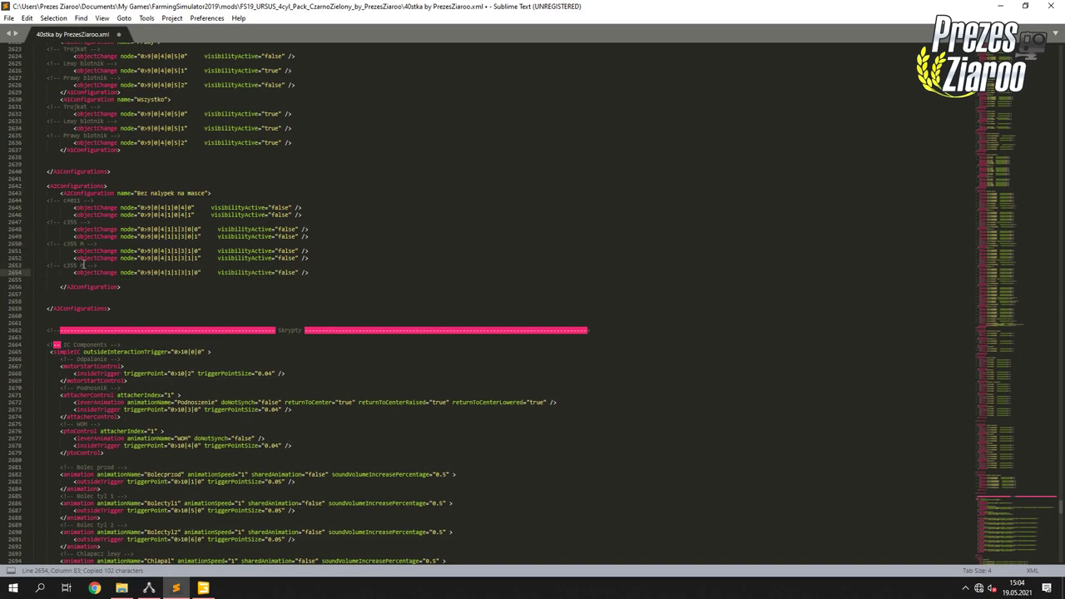
{"action": "key", "text": "alt+Tab"}
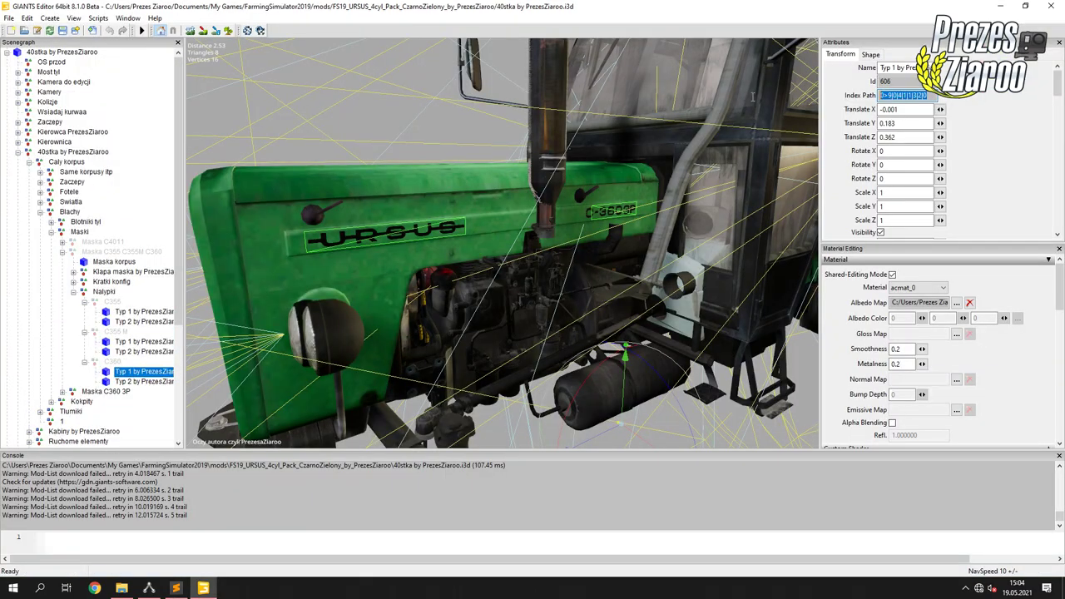
{"action": "left_click", "coordinate": [178, 582]}
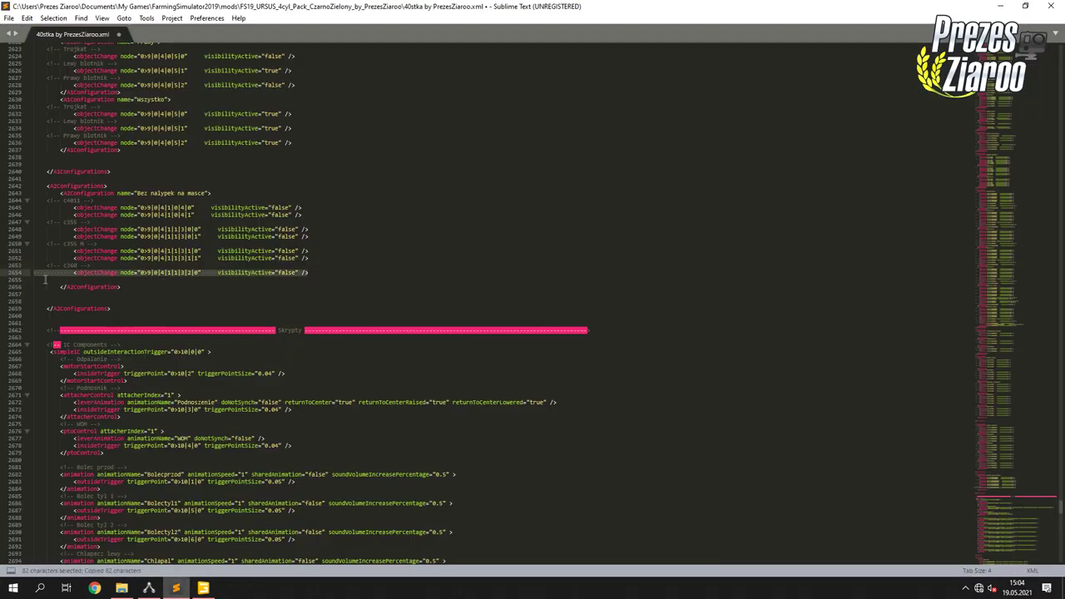
{"action": "key", "text": "ctrl+v"}
{"action": "key", "text": "ctrl+c"}
{"action": "key", "text": "ctrl+v"}
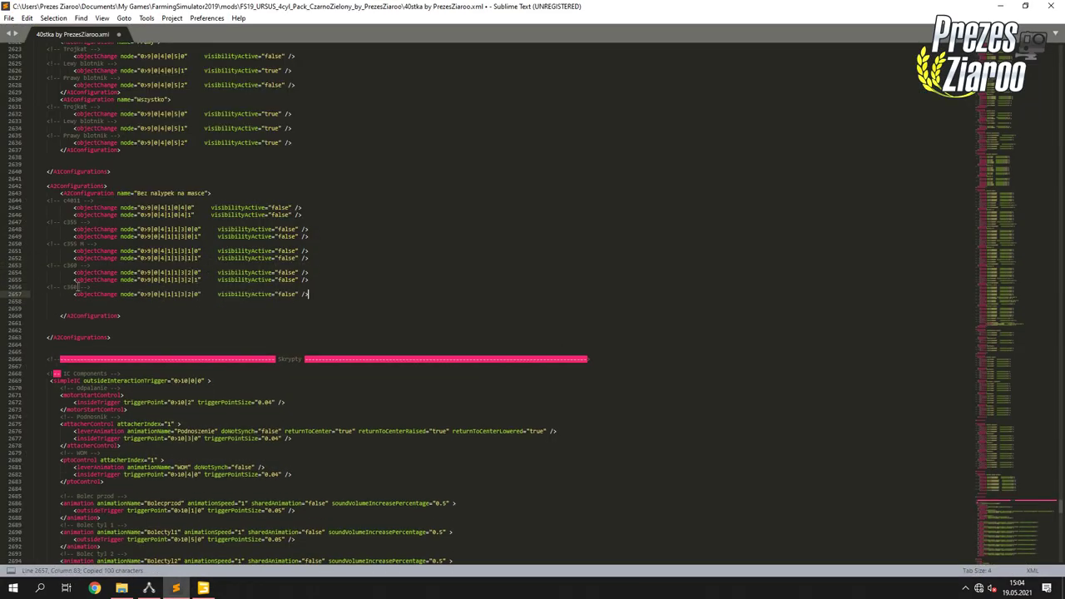
{"action": "key", "text": "alt+Tab"}
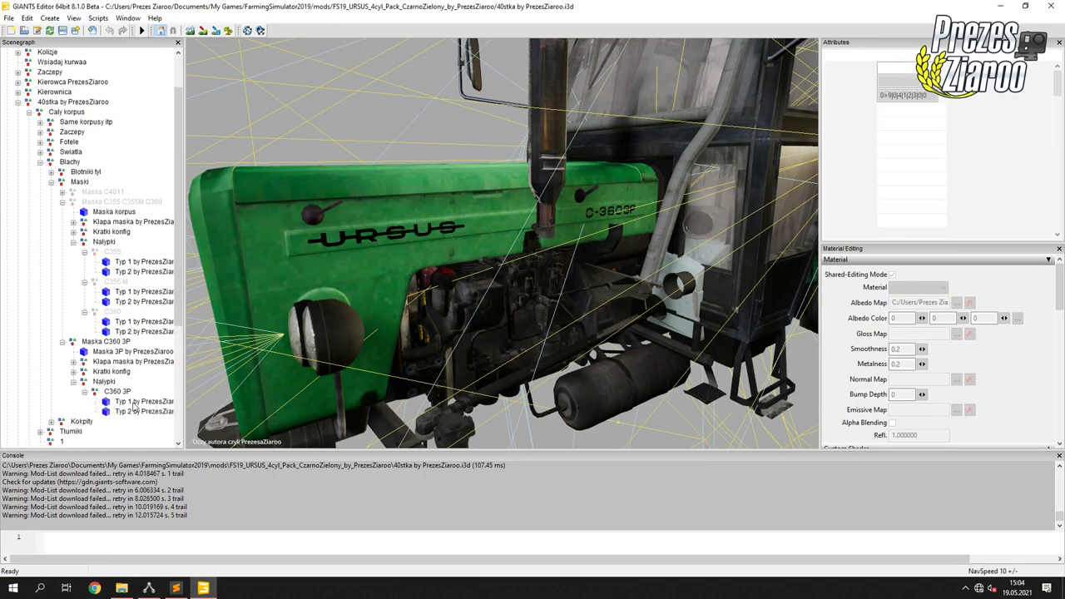
{"action": "key", "text": "alt+Tab"}
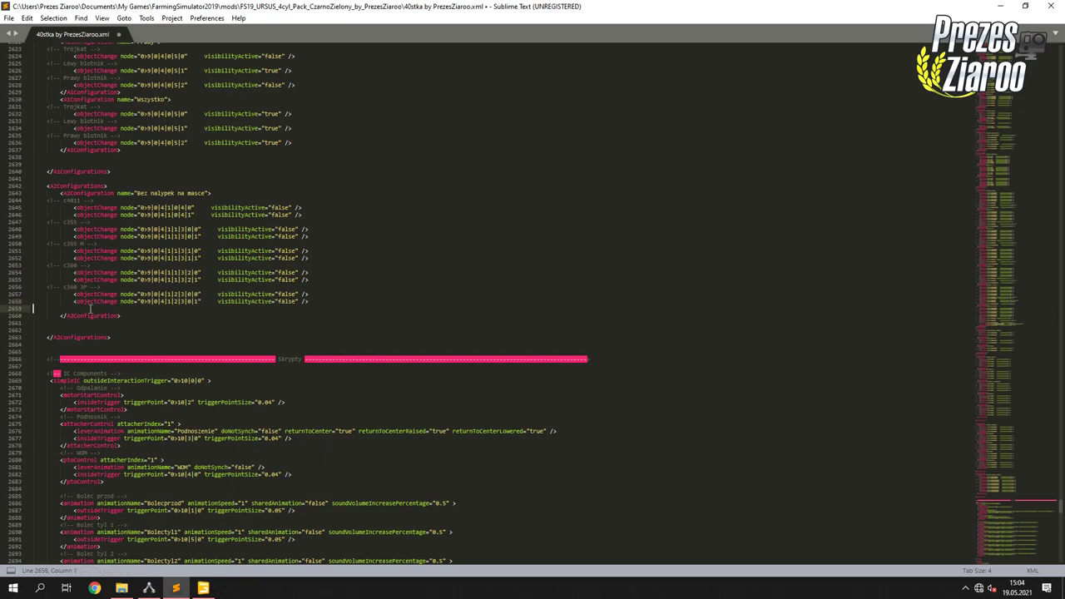
Duplicate the 'Bez nalypek na masce' configuration as 'Typ 1' with visibilityActive true.
{"action": "left_click_drag", "start_coordinate": [91, 309], "coordinate": [50, 193]}
{"action": "right_click", "coordinate": [64, 209]}
{"action": "left_click", "coordinate": [95, 235]}
{"action": "left_click", "coordinate": [120, 315]}
{"action": "key", "text": "ctrl+v"}
{"action": "left_click_drag", "start_coordinate": [204, 316], "coordinate": [138, 319]}
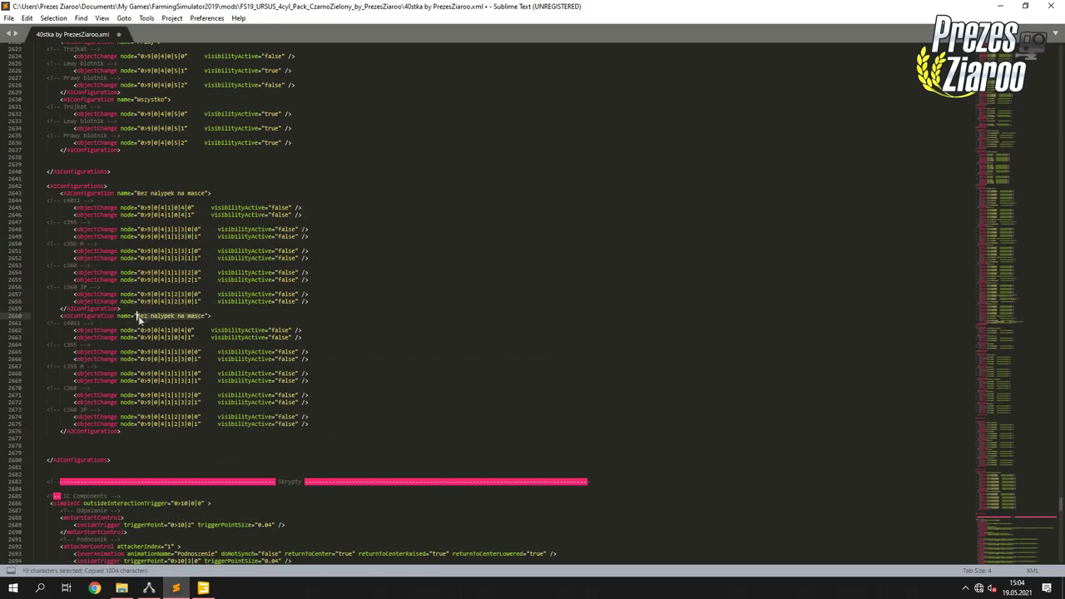
{"action": "type", "text": "true"}
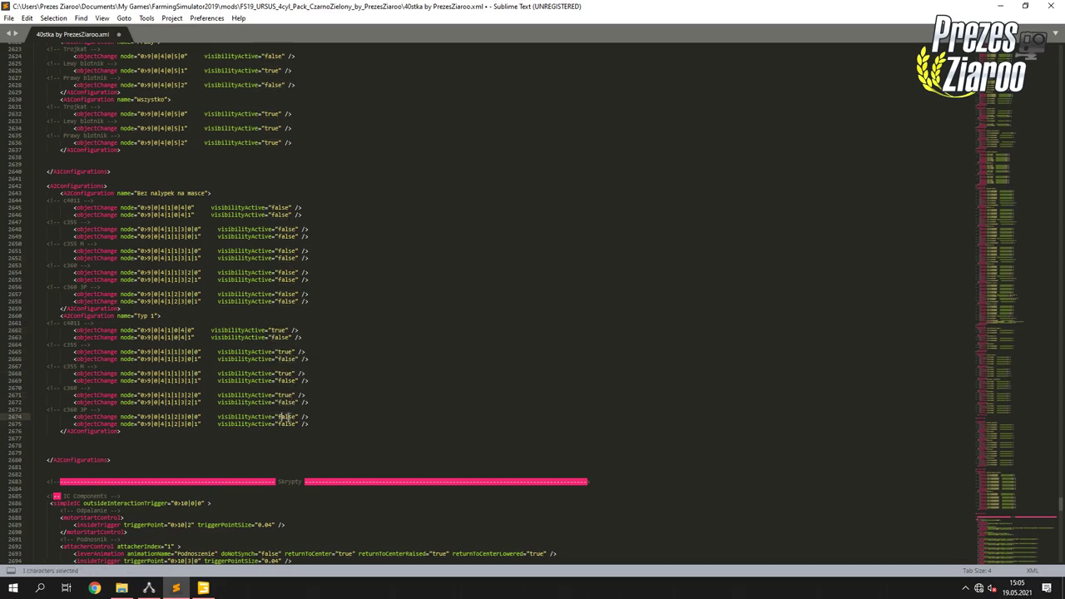
Add a 'Typ 2' configuration copy and set its matching decal values to true.
{"action": "left_click_drag", "start_coordinate": [122, 309], "coordinate": [34, 201]}
{"action": "left_click", "coordinate": [59, 439]}
{"action": "key", "text": "ctrl+v"}
{"action": "left_click_drag", "start_coordinate": [204, 438], "coordinate": [152, 438]}
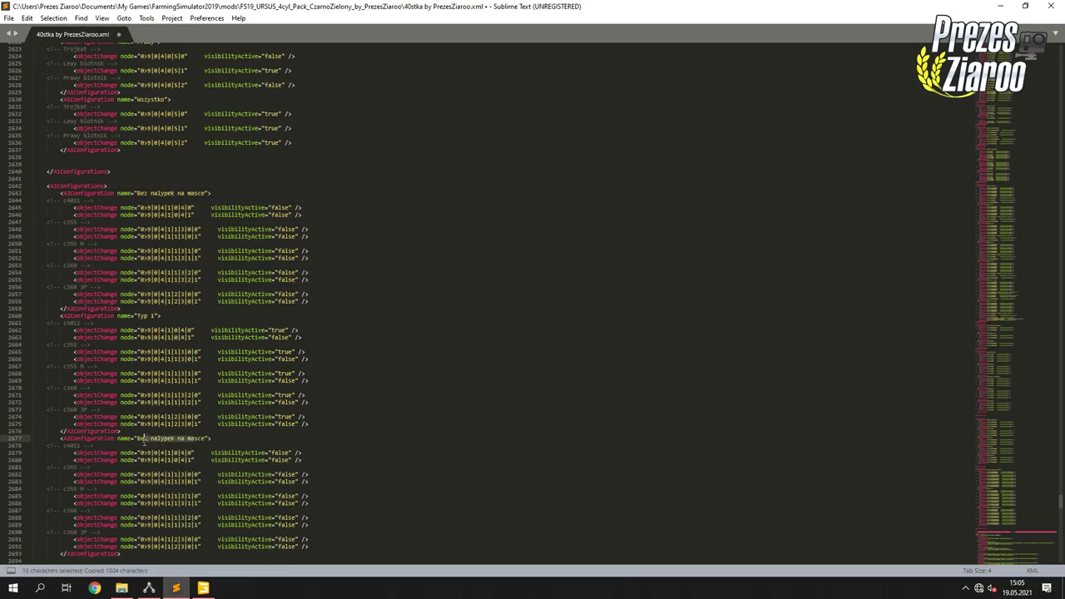
{"action": "type", "text": "yp 2"}
{"action": "scroll", "coordinate": [292, 373], "scroll_direction": "down", "scroll_amount": 5}
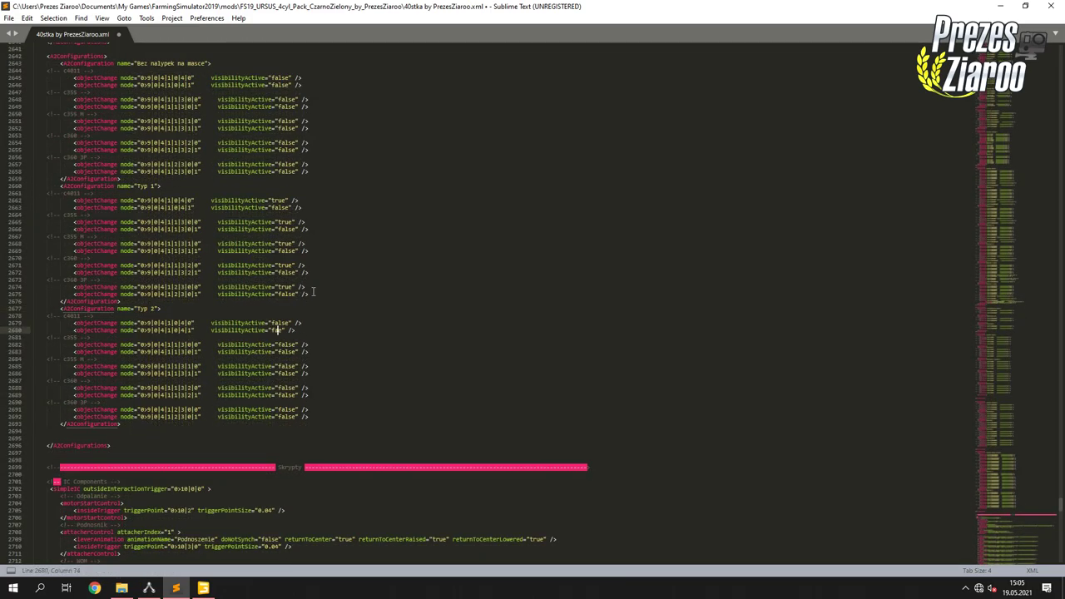
{"action": "type", "text": "true"}
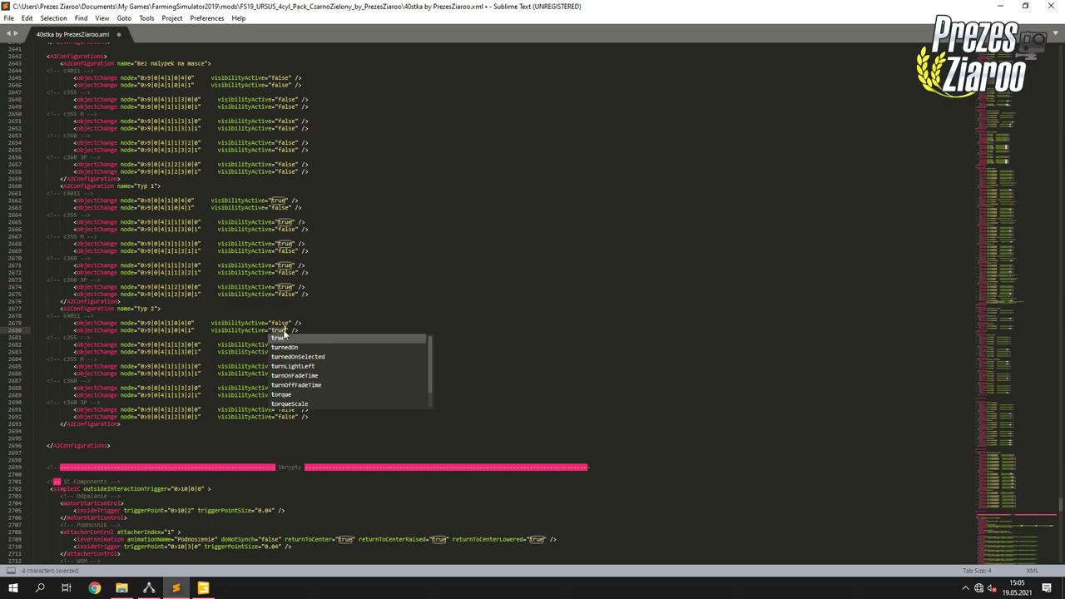
{"action": "key", "text": "ctrl+c"}
{"action": "left_click", "coordinate": [283, 351]}
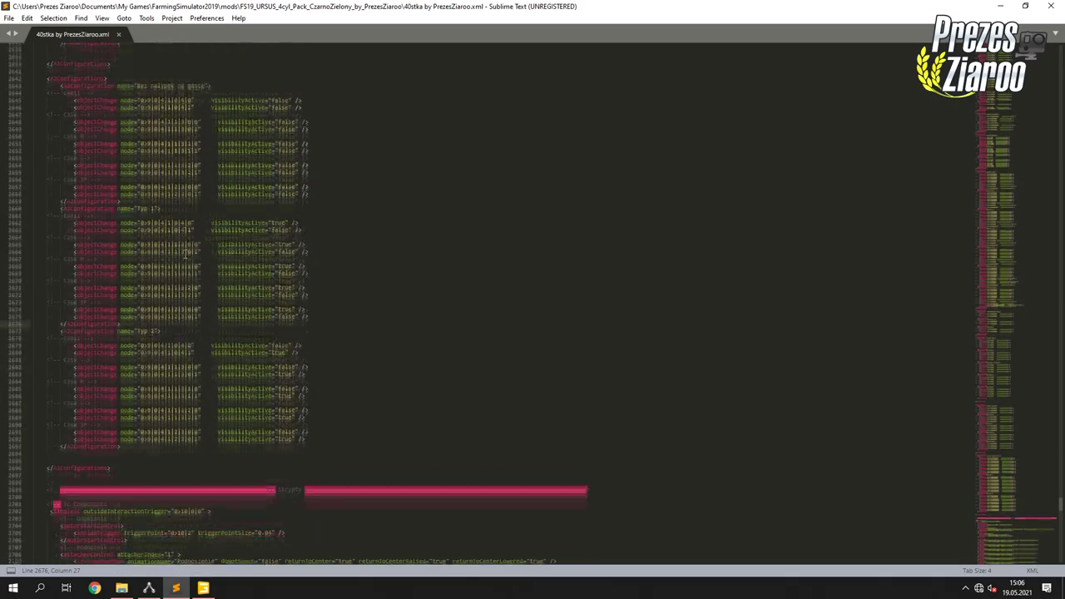
{"action": "left_click", "coordinate": [1004, 243]}
Duplicate the Maska 3P hood entry in the C-4011 configuration and look up the Maska nalypki path.
{"action": "left_click_drag", "start_coordinate": [1003, 242], "coordinate": [1018, 176]}
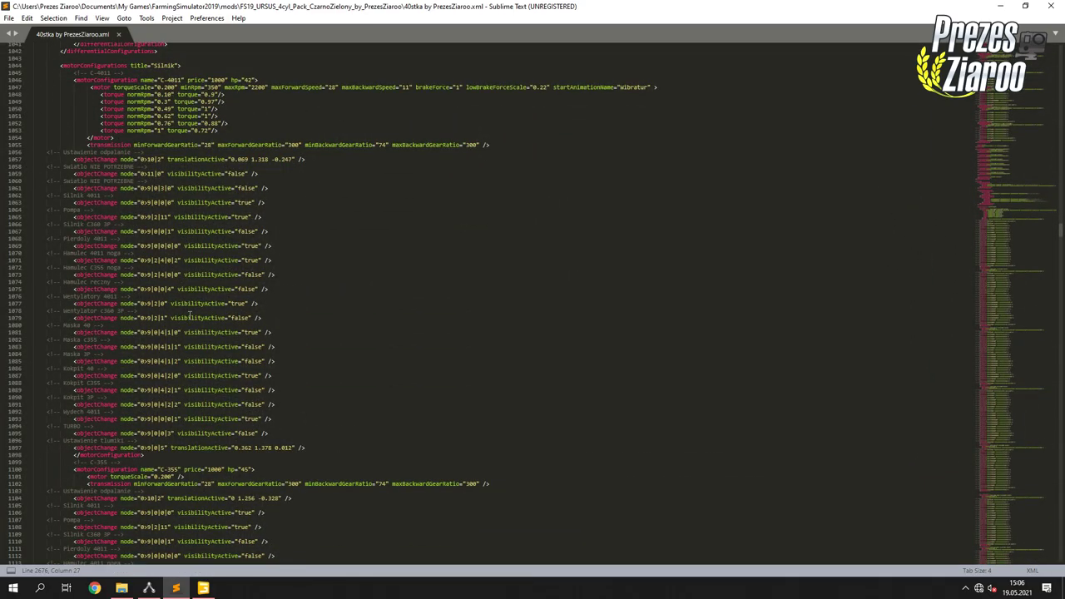
{"action": "left_click_drag", "start_coordinate": [274, 361], "coordinate": [47, 353]}
{"action": "key", "text": "ctrl+c"}
{"action": "right_click", "coordinate": [67, 353]}
{"action": "left_click", "coordinate": [83, 400]}
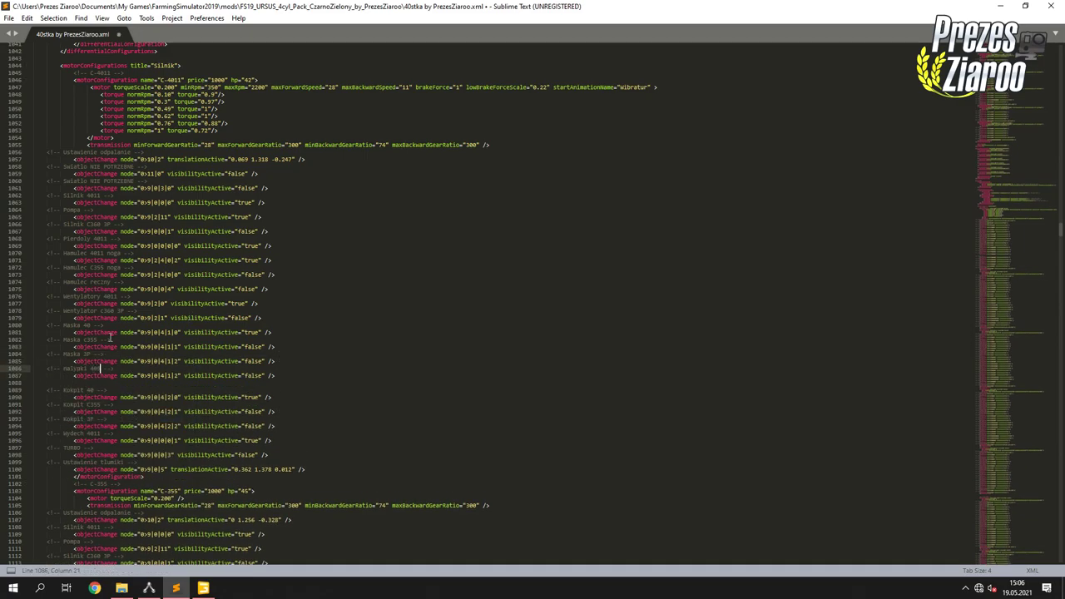
{"action": "left_click", "coordinate": [203, 588]}
{"action": "left_click", "coordinate": [114, 241]}
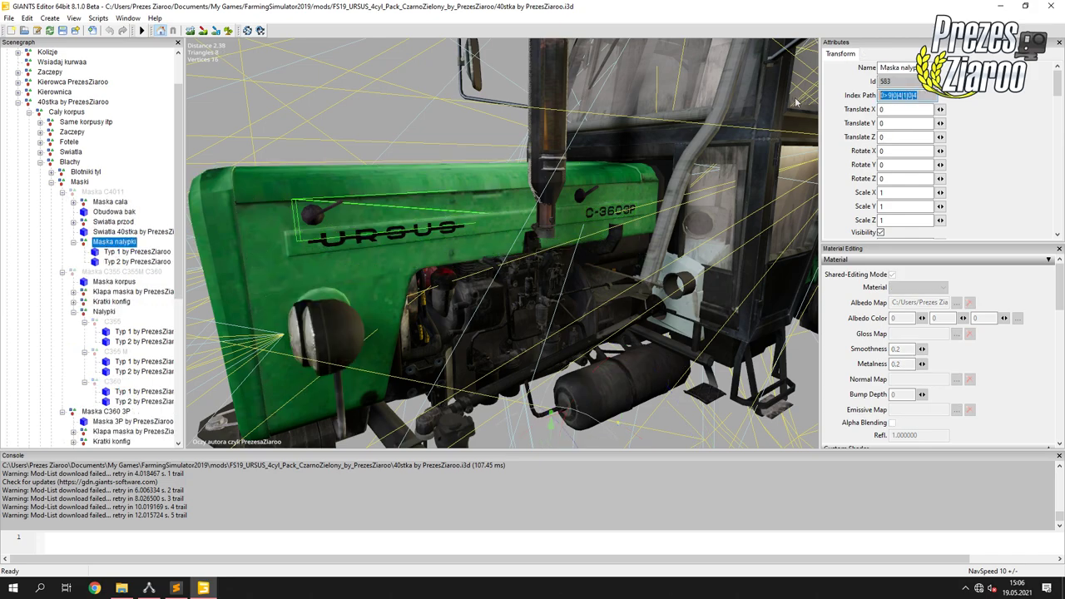
{"action": "left_click", "coordinate": [176, 588]}
Add a hiding entry for the C355 hood decal below the nalypki 40 entry.
{"action": "left_click_drag", "start_coordinate": [117, 385], "coordinate": [47, 368]}
{"action": "key", "text": "ctrl+c"}
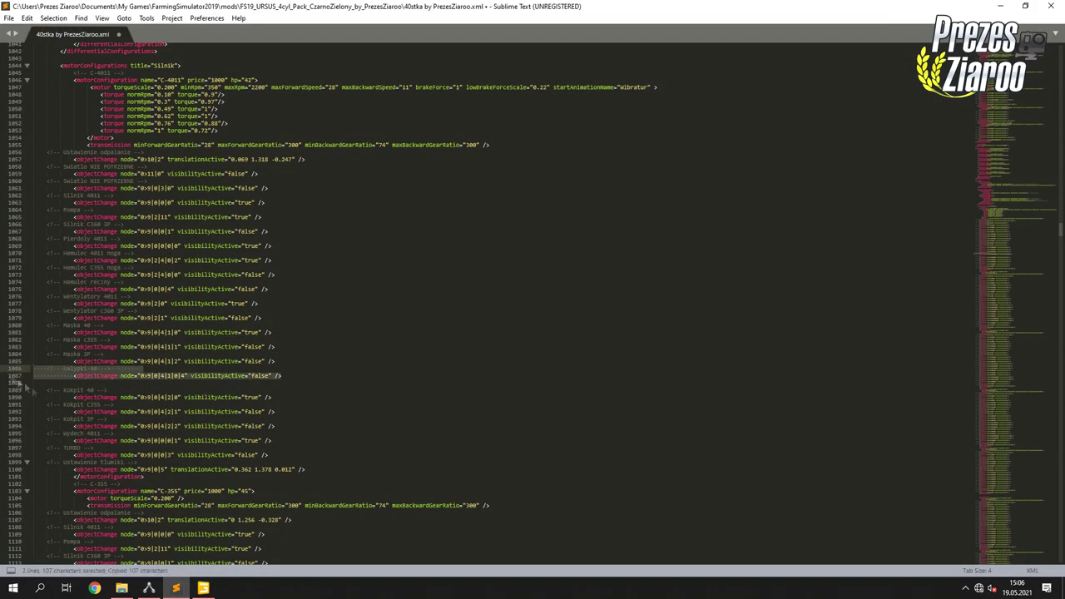
{"action": "left_click", "coordinate": [117, 385]}
{"action": "key", "text": "ctrl+v"}
{"action": "left_click", "coordinate": [203, 588]}
{"action": "left_click", "coordinate": [112, 251]}
{"action": "left_click", "coordinate": [183, 587]}
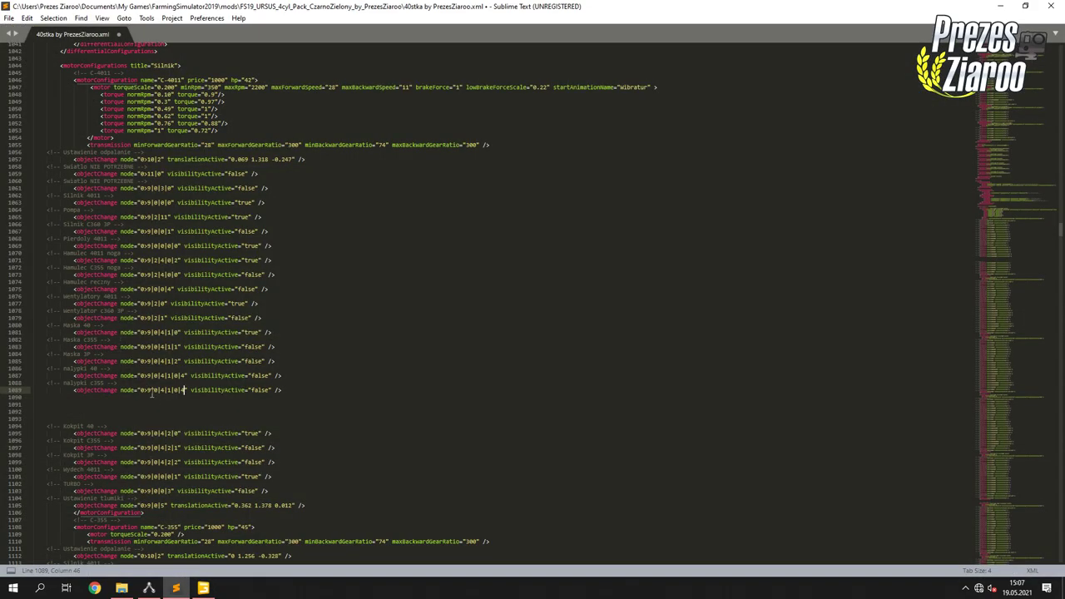
Add hiding entries for the C355 M and C360 decals, adjusting their node indices.
{"action": "left_click_drag", "start_coordinate": [302, 388], "coordinate": [46, 382]}
{"action": "key", "text": "ctrl+c"}
{"action": "key", "text": "ctrl+v"}
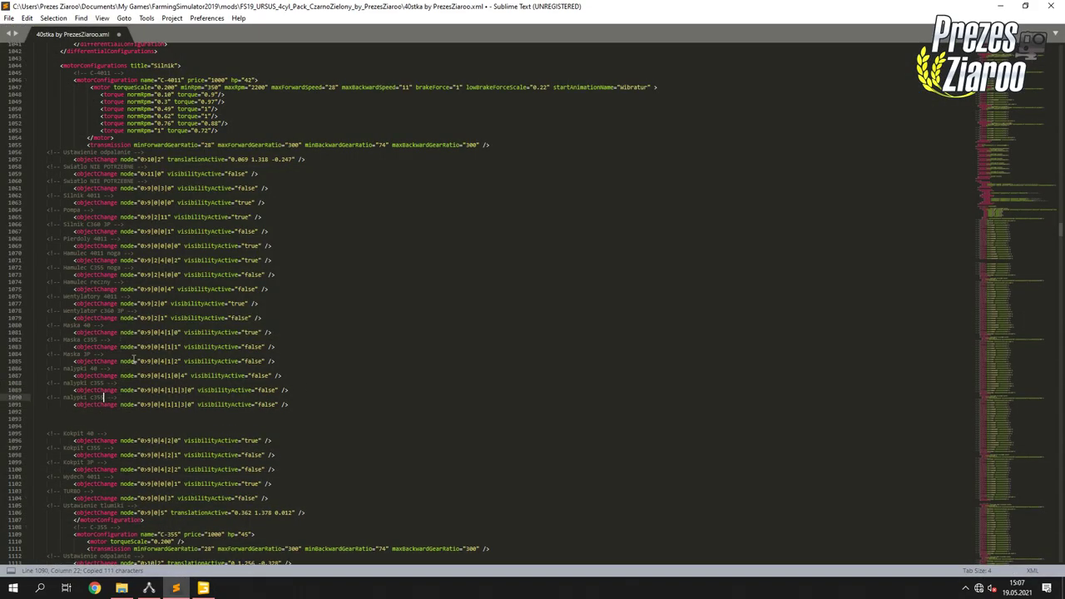
{"action": "key", "text": "ctrl+v"}
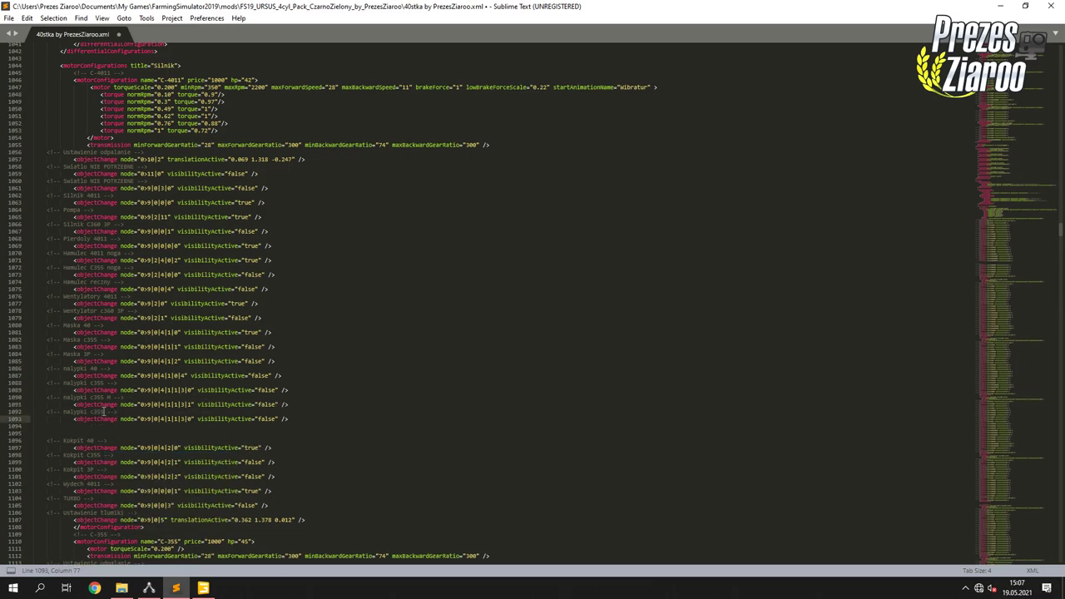
{"action": "type", "text": "2"}
{"action": "left_click", "coordinate": [88, 425]}
{"action": "key", "text": "ctrl+v"}
{"action": "left_click", "coordinate": [104, 425]}
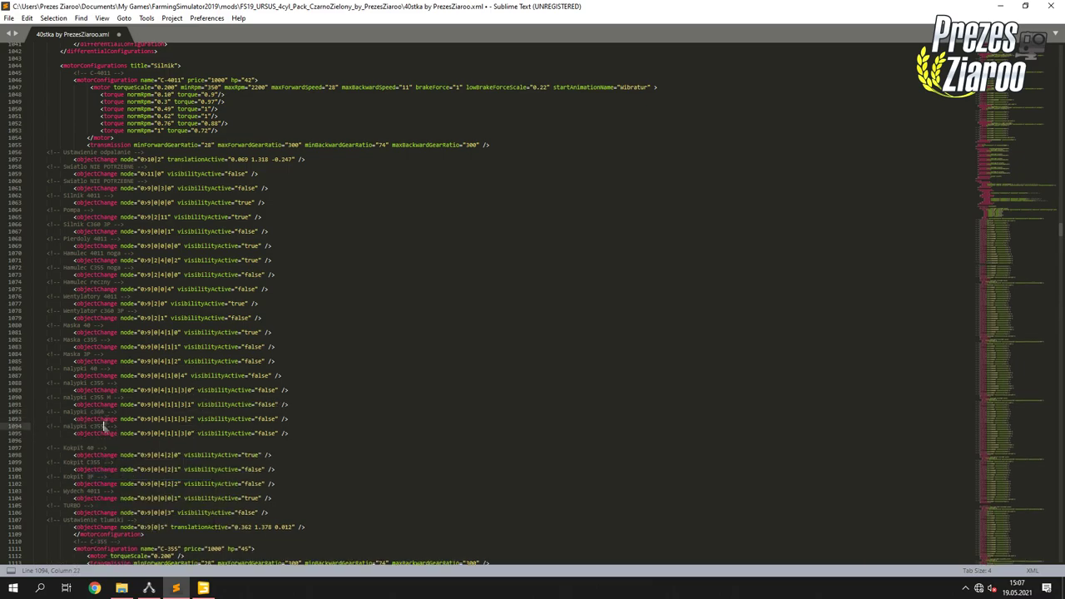
{"action": "key", "text": "alt+Tab"}
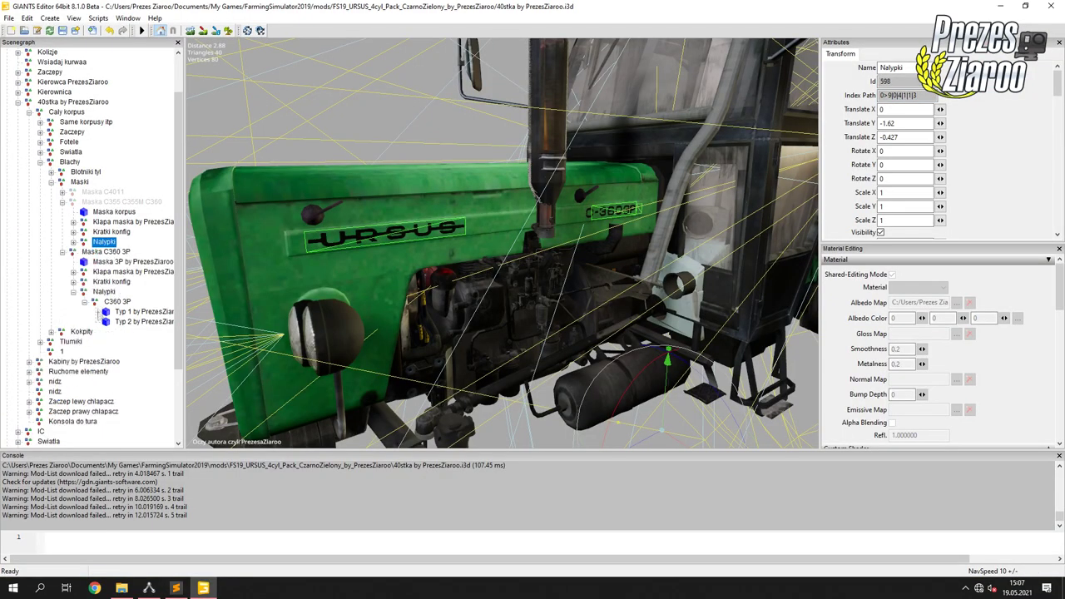
{"action": "right_click", "coordinate": [882, 93]}
Copy the C360 3P decal index path, fix its node, and copy the whole hood-decal block.
{"action": "left_click", "coordinate": [133, 311]}
{"action": "right_click", "coordinate": [897, 96]}
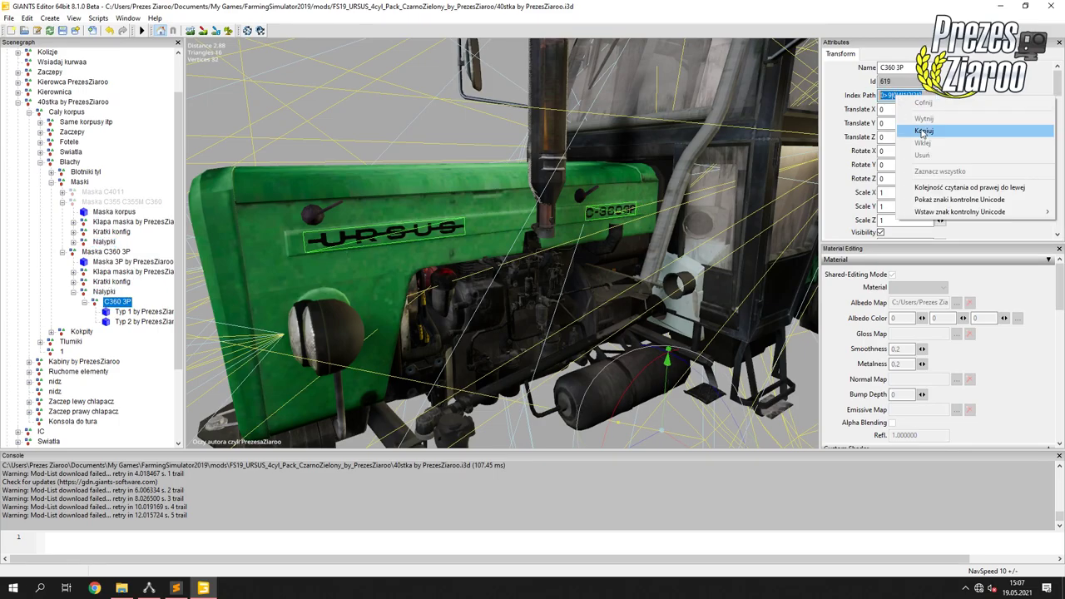
{"action": "key", "text": "alt+Tab"}
{"action": "right_click", "coordinate": [188, 431]}
{"action": "type", "text": "2"}
{"action": "left_click_drag", "start_coordinate": [33, 441], "coordinate": [64, 376]}
{"action": "key", "text": "ctrl+c"}
{"action": "key", "text": "BackSpace"}
{"action": "left_click", "coordinate": [278, 356]}
{"action": "scroll", "coordinate": [277, 349], "scroll_direction": "down", "scroll_amount": 18}
Paste the hood-decal block into the C-355 motor configuration.
{"action": "right_click", "coordinate": [81, 359]}
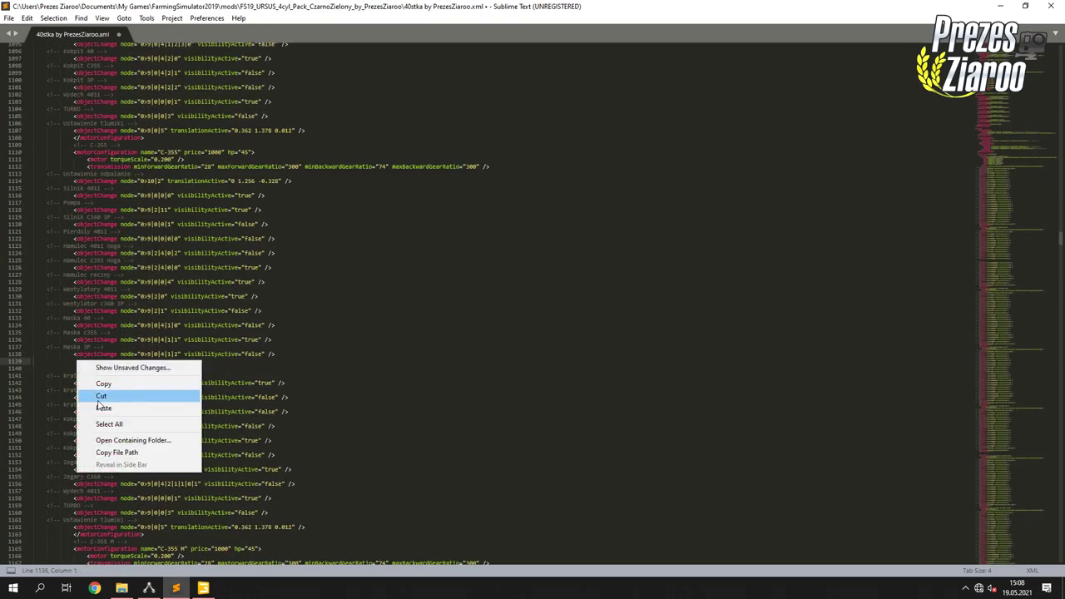
{"action": "left_click", "coordinate": [96, 394]}
{"action": "key", "text": "BackSpace"}
{"action": "type", "text": "f"}
{"action": "scroll", "coordinate": [267, 358], "scroll_direction": "down", "scroll_amount": 20}
{"action": "key", "text": "ctrl+shift+Up"}
{"action": "key", "text": "ctrl+shift+Up"}
{"action": "key", "text": "ctrl+shift+Up"}
{"action": "key", "text": "ctrl+shift+Up"}
{"action": "key", "text": "ctrl+shift+Up"}
Paste the hood-decal block into the C-355 M configuration, setting its own decal to true.
{"action": "right_click", "coordinate": [75, 385]}
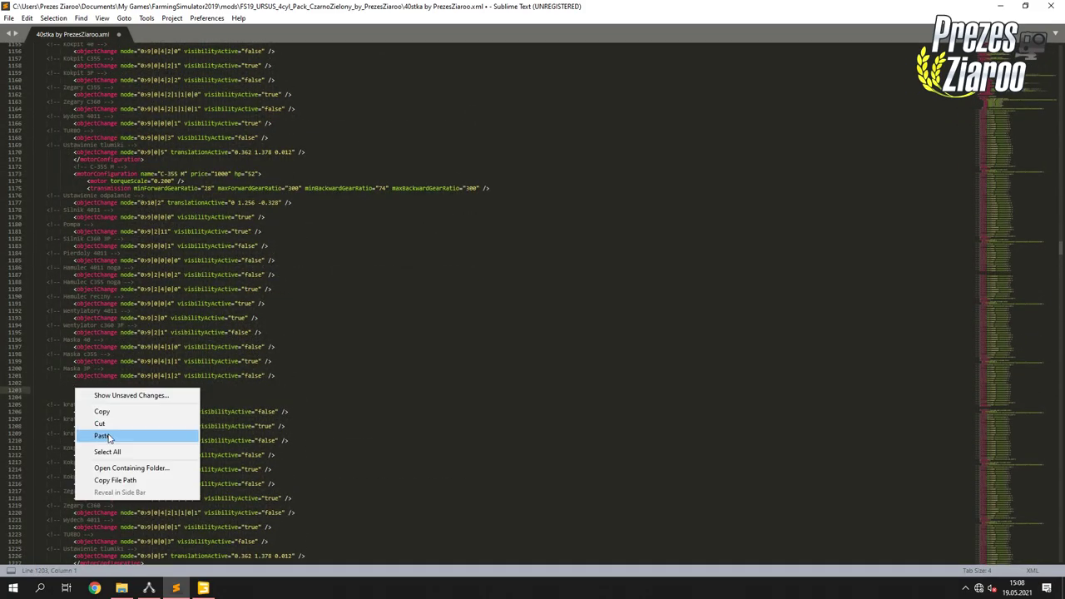
{"action": "left_click", "coordinate": [104, 435]}
{"action": "key", "text": "BackSpace"}
{"action": "key", "text": "BackSpace"}
{"action": "left_click", "coordinate": [98, 383]}
{"action": "key", "text": "BackSpace"}
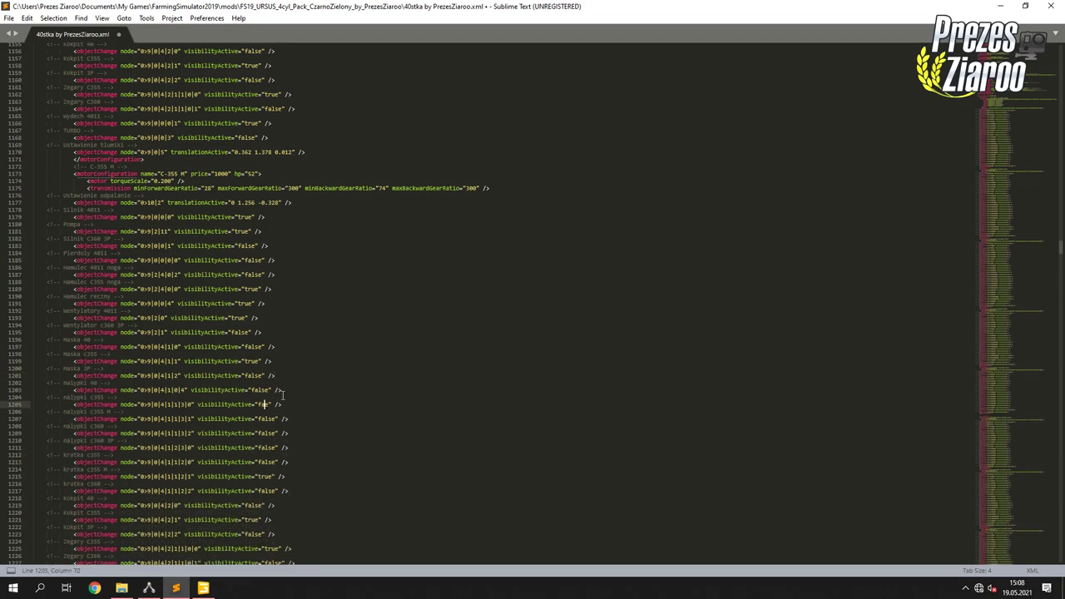
{"action": "type", "text": "true"}
{"action": "left_click", "coordinate": [179, 405]}
Paste the hood-decal block into the C-360 configuration, setting its decal to true.
{"action": "scroll", "coordinate": [140, 391], "scroll_direction": "down", "scroll_amount": 20}
{"action": "scroll", "coordinate": [139, 391], "scroll_direction": "down", "scroll_amount": 3}
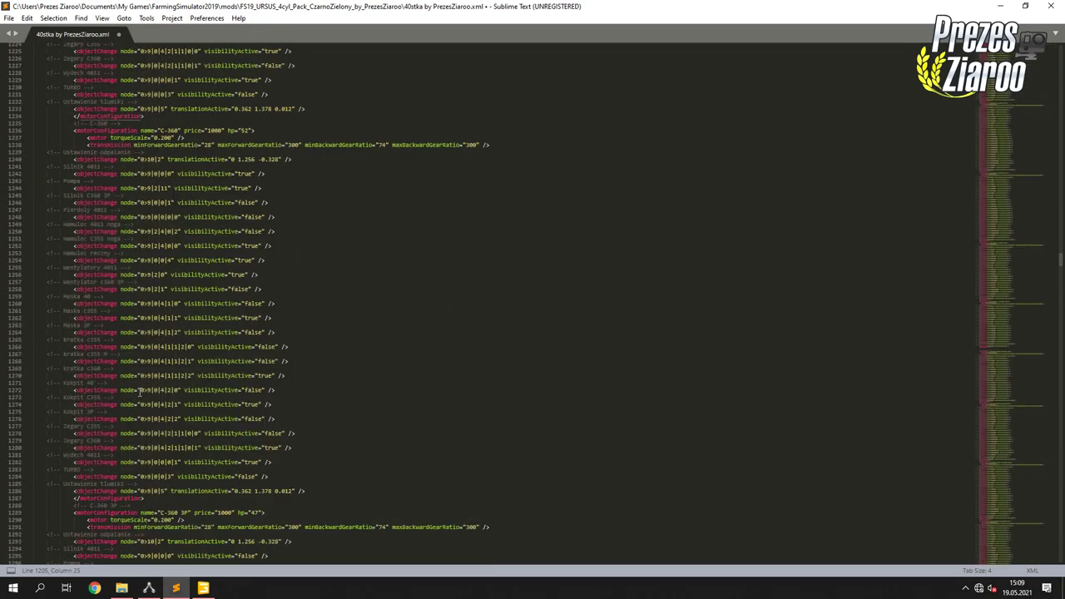
{"action": "left_click", "coordinate": [281, 330]}
{"action": "key", "text": "Return"}
{"action": "right_click", "coordinate": [80, 338]}
{"action": "left_click", "coordinate": [108, 388]}
{"action": "key", "text": "BackSpace"}
{"action": "key", "text": "BackSpace"}
{"action": "key", "text": "BackSpace"}
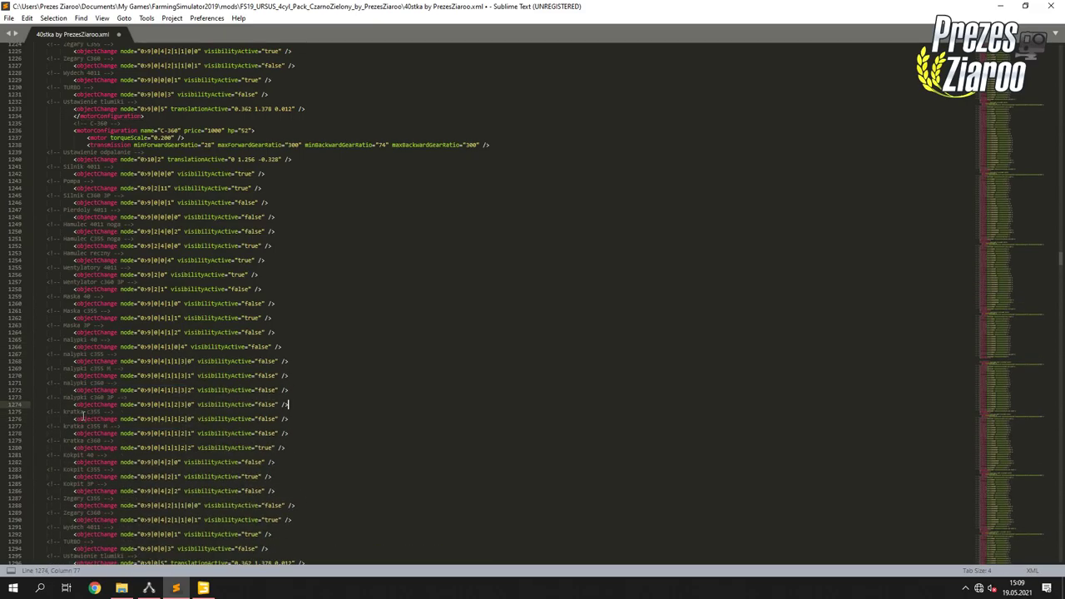
{"action": "type", "text": "true"}
{"action": "scroll", "coordinate": [180, 199], "scroll_direction": "down", "scroll_amount": 17}
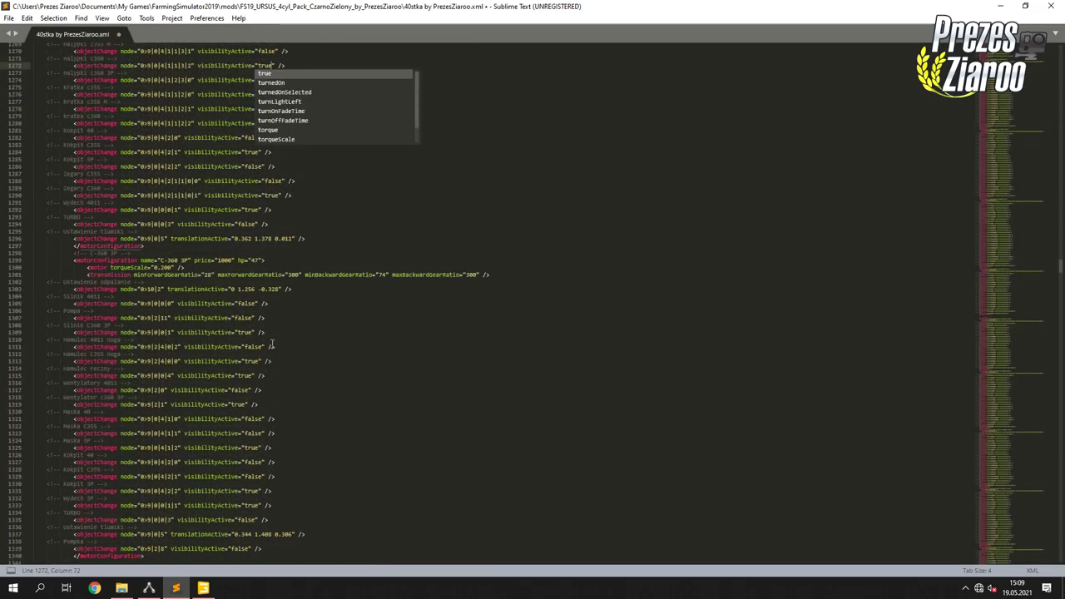
Add the hood-decal block to C-360 3P, trimming unneeded entries and setting its decal to true.
{"action": "left_click", "coordinate": [285, 382]}
{"action": "key", "text": "Return"}
{"action": "right_click", "coordinate": [78, 390]}
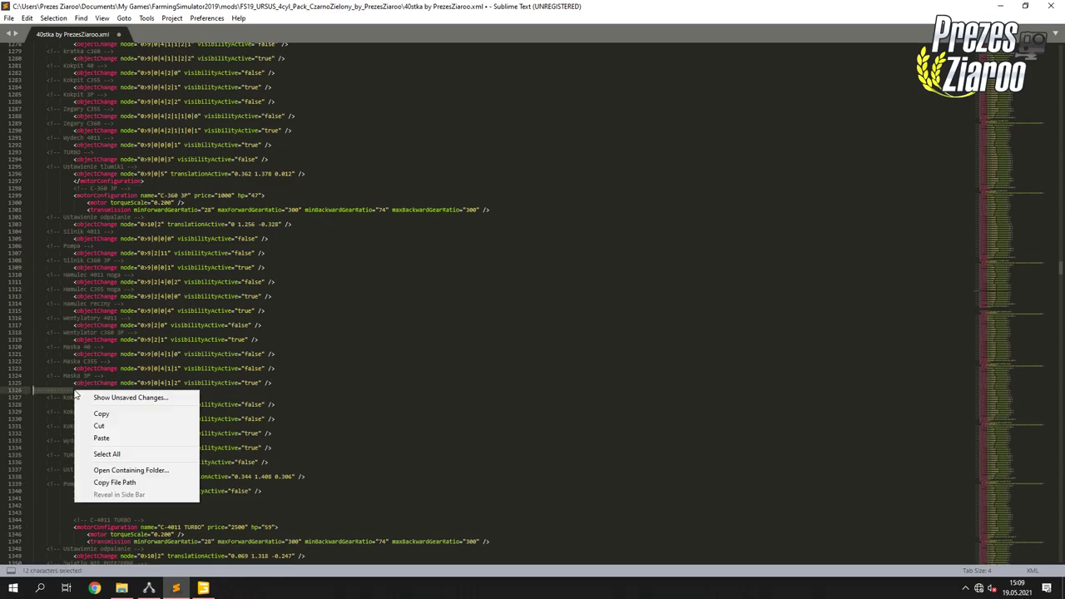
{"action": "left_click", "coordinate": [94, 435]}
{"action": "left_click_drag", "start_coordinate": [288, 440], "coordinate": [271, 383]}
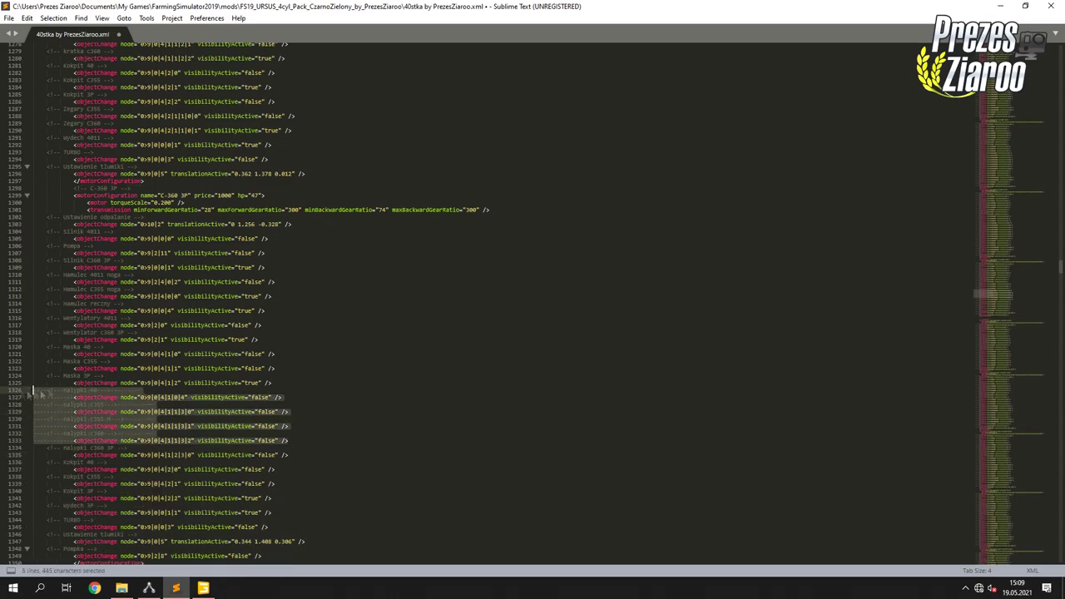
{"action": "key", "text": "BackSpace"}
{"action": "type", "text": "tru"}
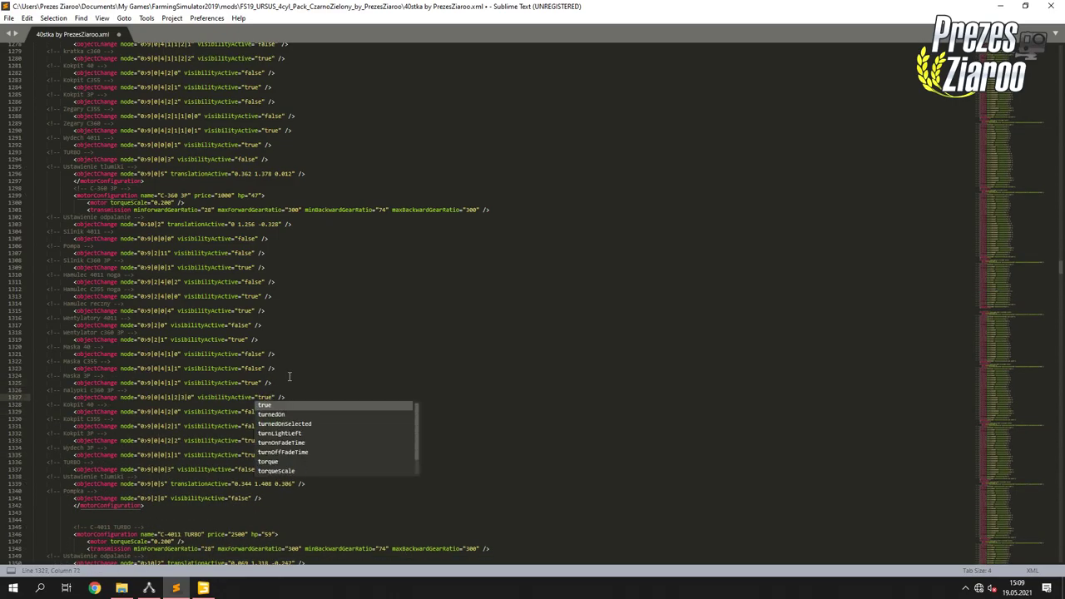
{"action": "left_click", "coordinate": [289, 376]}
{"action": "scroll", "coordinate": [161, 353], "scroll_direction": "down", "scroll_amount": 10}
Add the hood-decal entries after the C-4011 TURBO transmission line.
{"action": "left_click", "coordinate": [492, 311]}
{"action": "key", "text": "Return"}
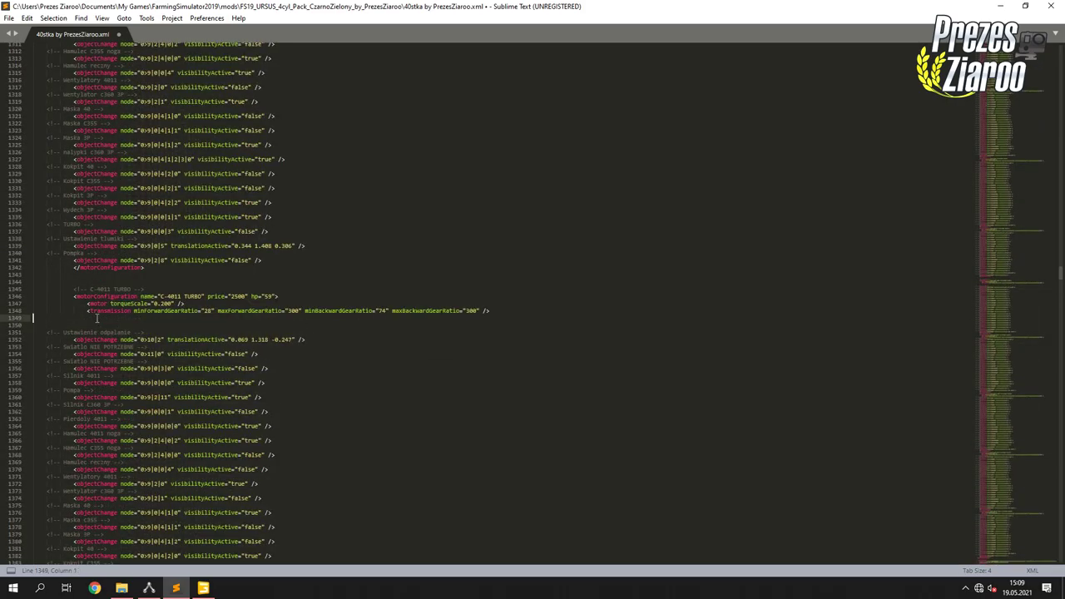
{"action": "key", "text": "ctrl+v"}
{"action": "left_click_drag", "start_coordinate": [290, 383], "coordinate": [2, 331]}
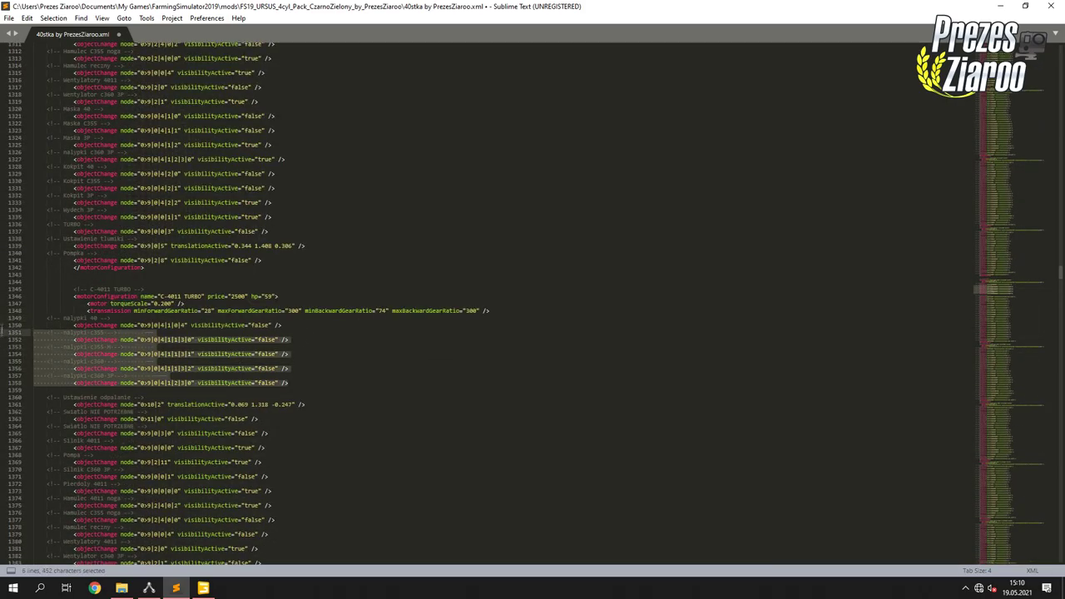
{"action": "scroll", "coordinate": [49, 333], "scroll_direction": "down", "scroll_amount": 17}
Add hood-decal entries to C-355 TURBO, dropping the c360 3P lines and setting "true".
{"action": "right_click", "coordinate": [93, 290]}
{"action": "left_click", "coordinate": [119, 338]}
{"action": "key", "text": "BackSpace"}
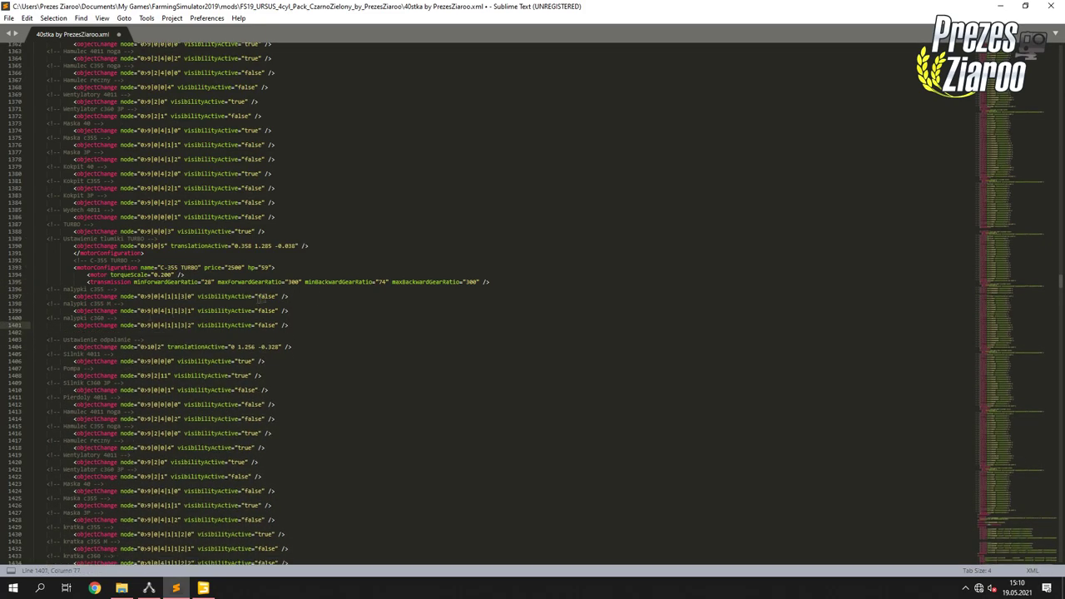
{"action": "type", "text": "\"true\""}
{"action": "left_click_drag", "start_coordinate": [288, 325], "coordinate": [33, 288]}
{"action": "right_click", "coordinate": [95, 298]}
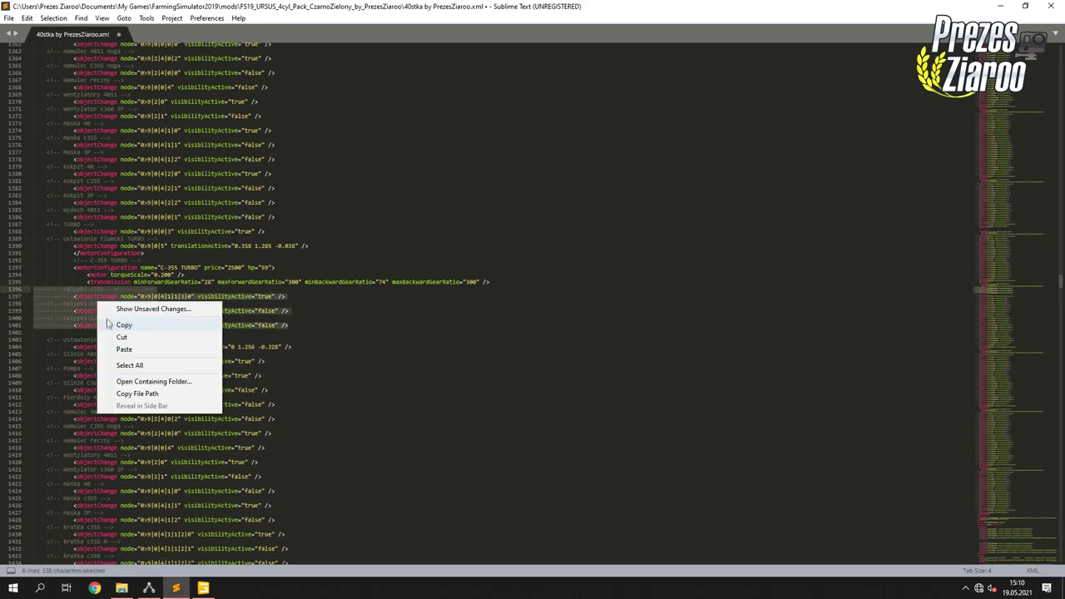
Paste the copied C-355 TURBO decal entries after the C-355 M TURBO transmission line.
{"action": "left_click", "coordinate": [119, 323]}
{"action": "scroll", "coordinate": [220, 280], "scroll_direction": "down", "scroll_amount": 18}
{"action": "scroll", "coordinate": [220, 280], "scroll_direction": "down", "scroll_amount": 6}
{"action": "scroll", "coordinate": [220, 280], "scroll_direction": "up", "scroll_amount": 7}
{"action": "left_click", "coordinate": [503, 340]}
{"action": "key", "text": "Return"}
{"action": "key", "text": "ctrl+v"}
{"action": "right_click", "coordinate": [254, 364]}
{"action": "left_click", "coordinate": [270, 348]}
Edit the C-360 TURBO decal entry values to false and true.
{"action": "scroll", "coordinate": [270, 350], "scroll_direction": "up", "scroll_amount": 2}
{"action": "scroll", "coordinate": [270, 349], "scroll_direction": "down", "scroll_amount": 5}
{"action": "left_click", "coordinate": [275, 173]}
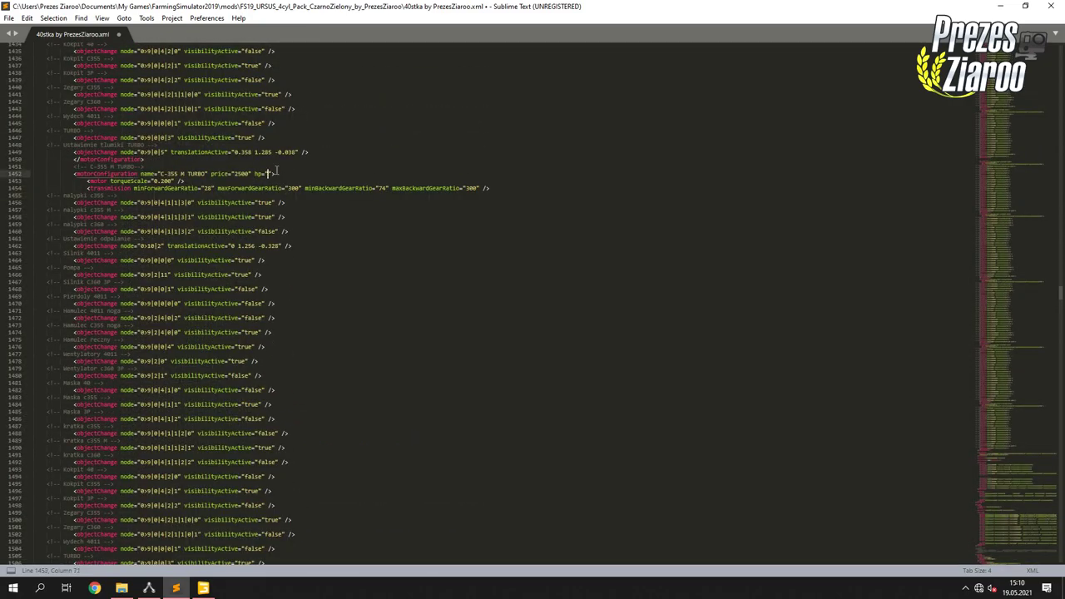
{"action": "scroll", "coordinate": [284, 183], "scroll_direction": "down", "scroll_amount": 10}
{"action": "left_click", "coordinate": [274, 390]}
{"action": "key", "text": "Down"}
{"action": "key", "text": "Down"}
{"action": "key", "text": "Down"}
{"action": "type", "text": "false"}
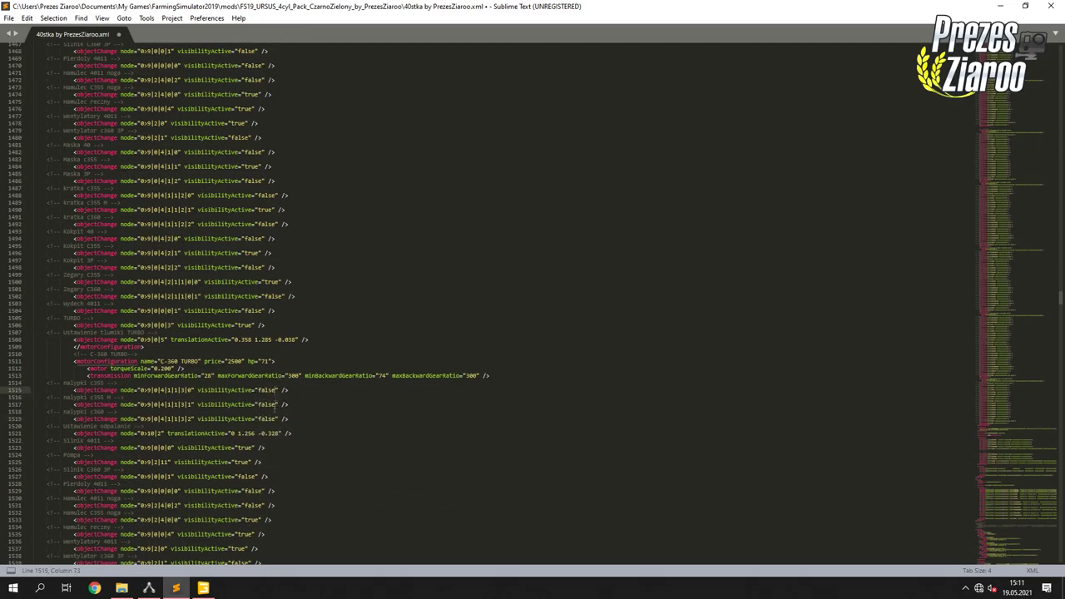
{"action": "type", "text": "true"}
{"action": "left_click", "coordinate": [297, 383]}
Paste another copy of the nalypki decal entries into a TURBO block higher up the file.
{"action": "scroll", "coordinate": [247, 346], "scroll_direction": "down", "scroll_amount": 15}
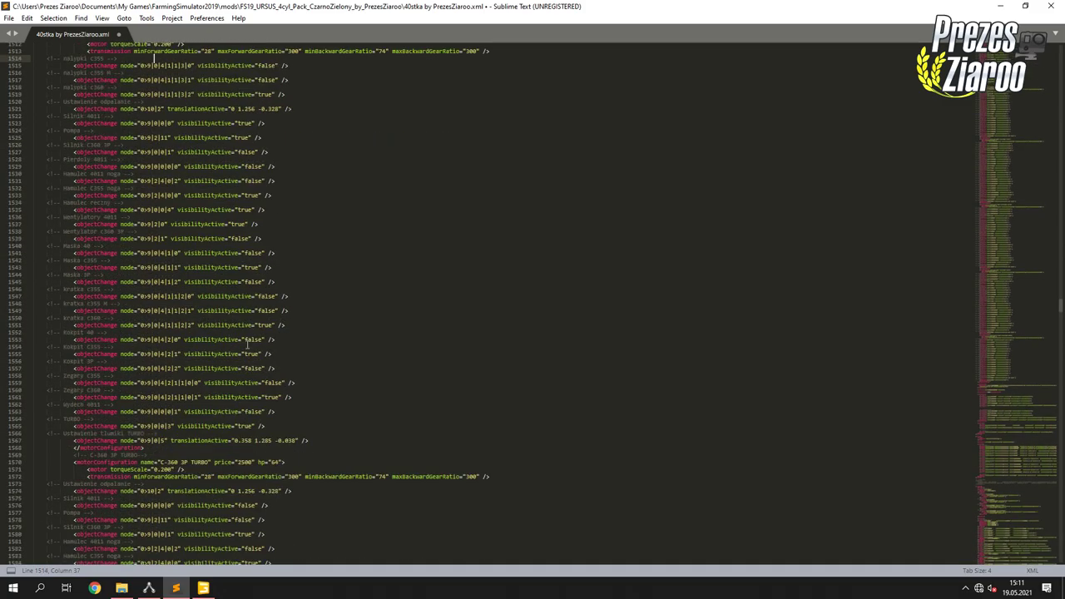
{"action": "scroll", "coordinate": [249, 342], "scroll_direction": "up", "scroll_amount": 10}
{"action": "scroll", "coordinate": [250, 343], "scroll_direction": "up", "scroll_amount": 10}
{"action": "scroll", "coordinate": [252, 342], "scroll_direction": "up", "scroll_amount": 20}
{"action": "scroll", "coordinate": [255, 343], "scroll_direction": "up", "scroll_amount": 20}
{"action": "scroll", "coordinate": [257, 342], "scroll_direction": "up", "scroll_amount": 3}
{"action": "scroll", "coordinate": [257, 342], "scroll_direction": "up", "scroll_amount": 8}
{"action": "left_click", "coordinate": [283, 392]}
{"action": "scroll", "coordinate": [143, 334], "scroll_direction": "up", "scroll_amount": 10}
{"action": "scroll", "coordinate": [143, 333], "scroll_direction": "up", "scroll_amount": 12}
{"action": "left_click", "coordinate": [271, 414]}
{"action": "key", "text": "ctrl+v"}
Delete the surplus nalypki 40 and nalypki c360 3P entries from the C-355 block.
{"action": "scroll", "coordinate": [128, 331], "scroll_direction": "up", "scroll_amount": 15}
{"action": "left_click_drag", "start_coordinate": [283, 325], "coordinate": [274, 311]}
{"action": "key", "text": "BackSpace"}
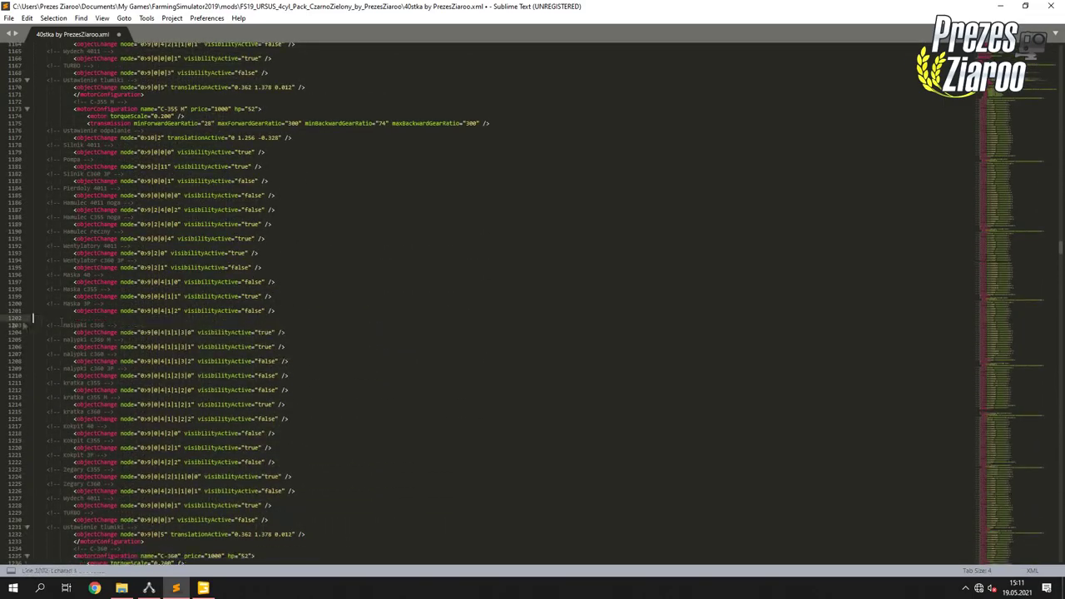
{"action": "left_click_drag", "start_coordinate": [301, 368], "coordinate": [288, 354]}
{"action": "key", "text": "BackSpace"}
{"action": "scroll", "coordinate": [138, 319], "scroll_direction": "up", "scroll_amount": 18}
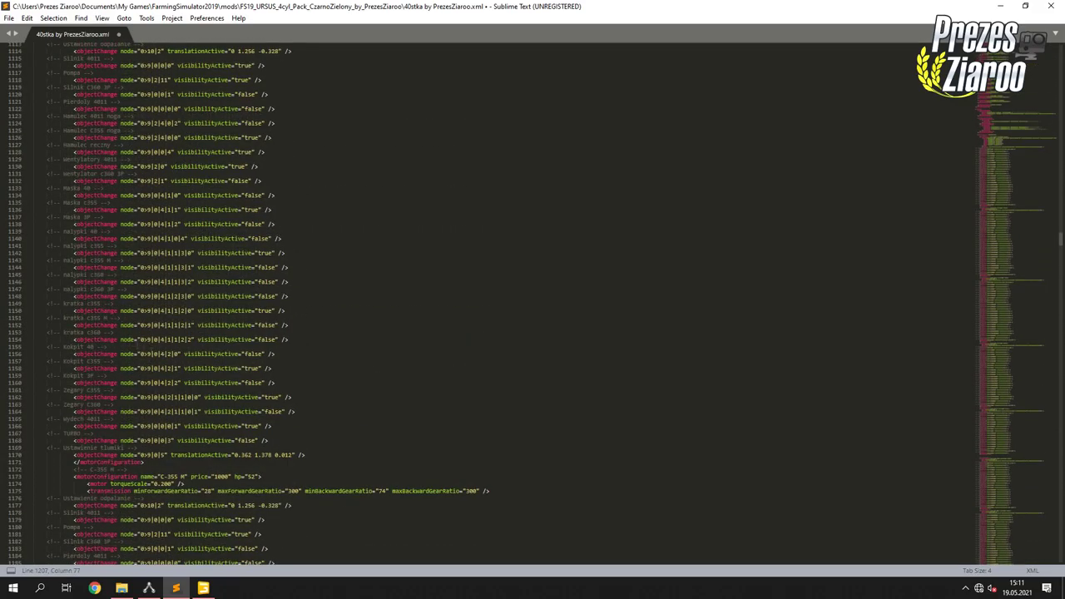
{"action": "left_click_drag", "start_coordinate": [282, 302], "coordinate": [275, 288]}
{"action": "key", "text": "BackSpace"}
Remove the last surplus decal lines, then save the vehicle XML and close Sublime Text.
{"action": "left_click_drag", "start_coordinate": [288, 346], "coordinate": [288, 332]}
{"action": "key", "text": "BackSpace"}
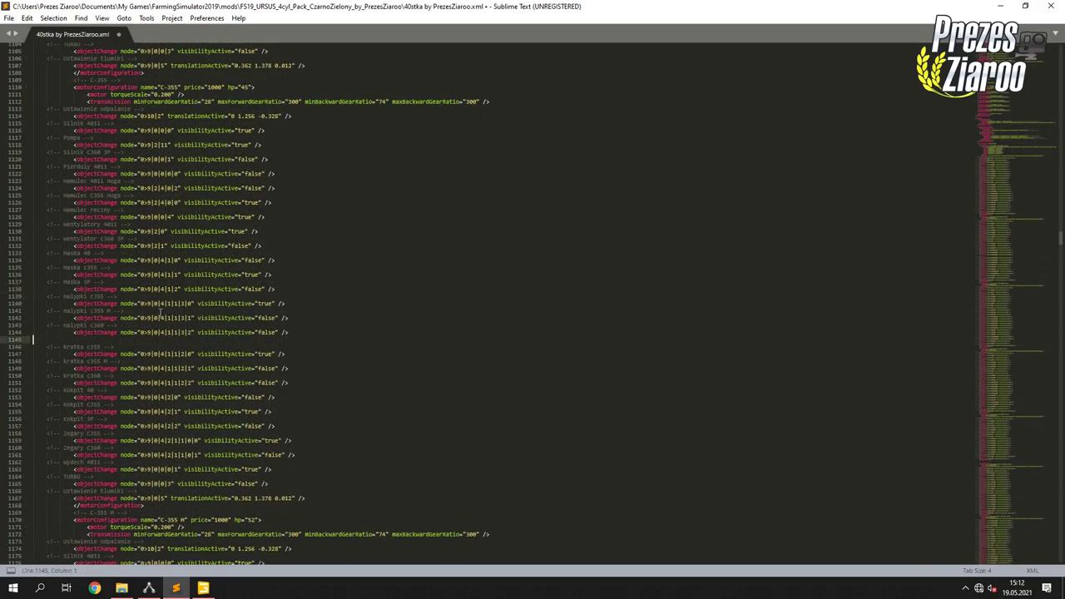
{"action": "scroll", "coordinate": [164, 315], "scroll_direction": "up", "scroll_amount": 20}
{"action": "left_click_drag", "start_coordinate": [290, 388], "coordinate": [282, 371]}
{"action": "key", "text": "BackSpace"}
{"action": "key", "text": "ctrl+s"}
{"action": "key", "text": "ctrl+w"}
{"action": "key", "text": "ctrl+w"}
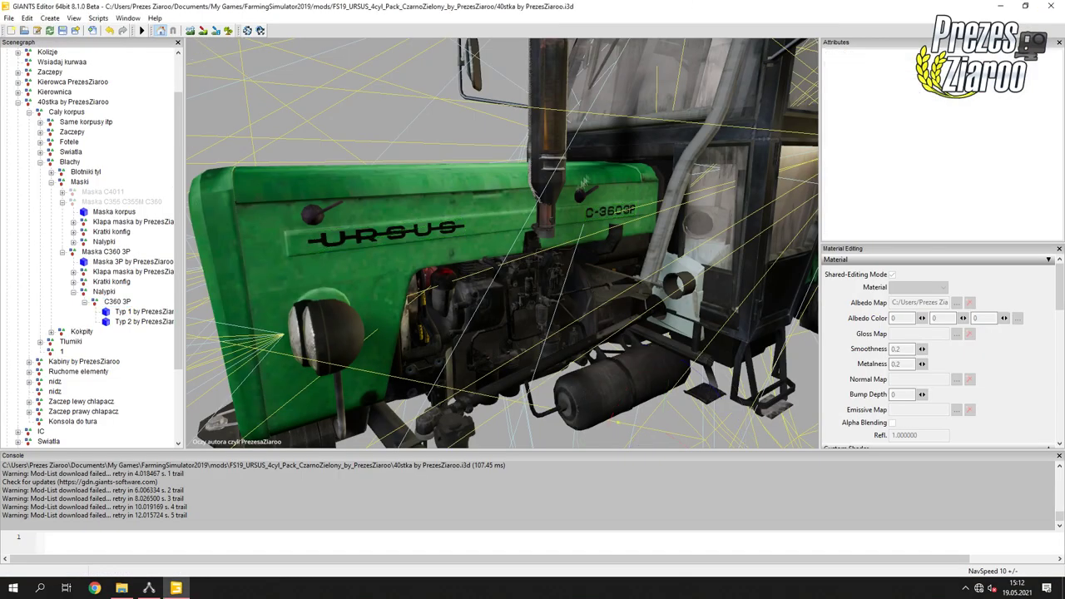